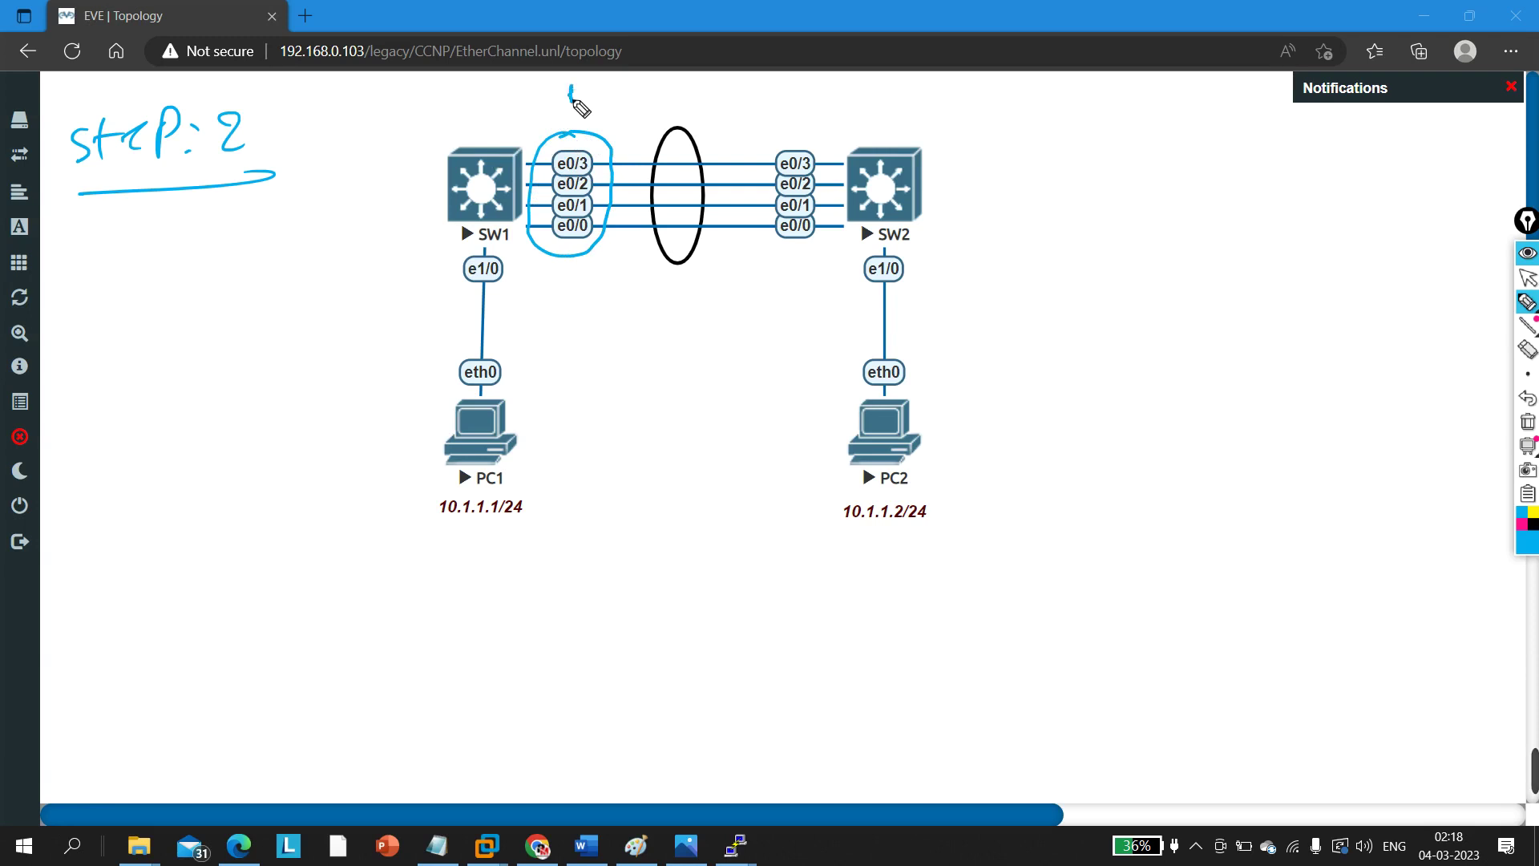
Step: Handwrite the notes Trunk, Access, Speed and Duplex around SW1's e0/0 to e0/3 ports, underlining Speed
{"action": "mouse_move", "coordinate": [574, 100]}
{"action": "left_mouse_down"}
{"action": "mouse_move", "coordinate": [684, 97]}
{"action": "mouse_move", "coordinate": [619, 130]}
{"action": "mouse_move", "coordinate": [707, 128]}
{"action": "left_mouse_up"}
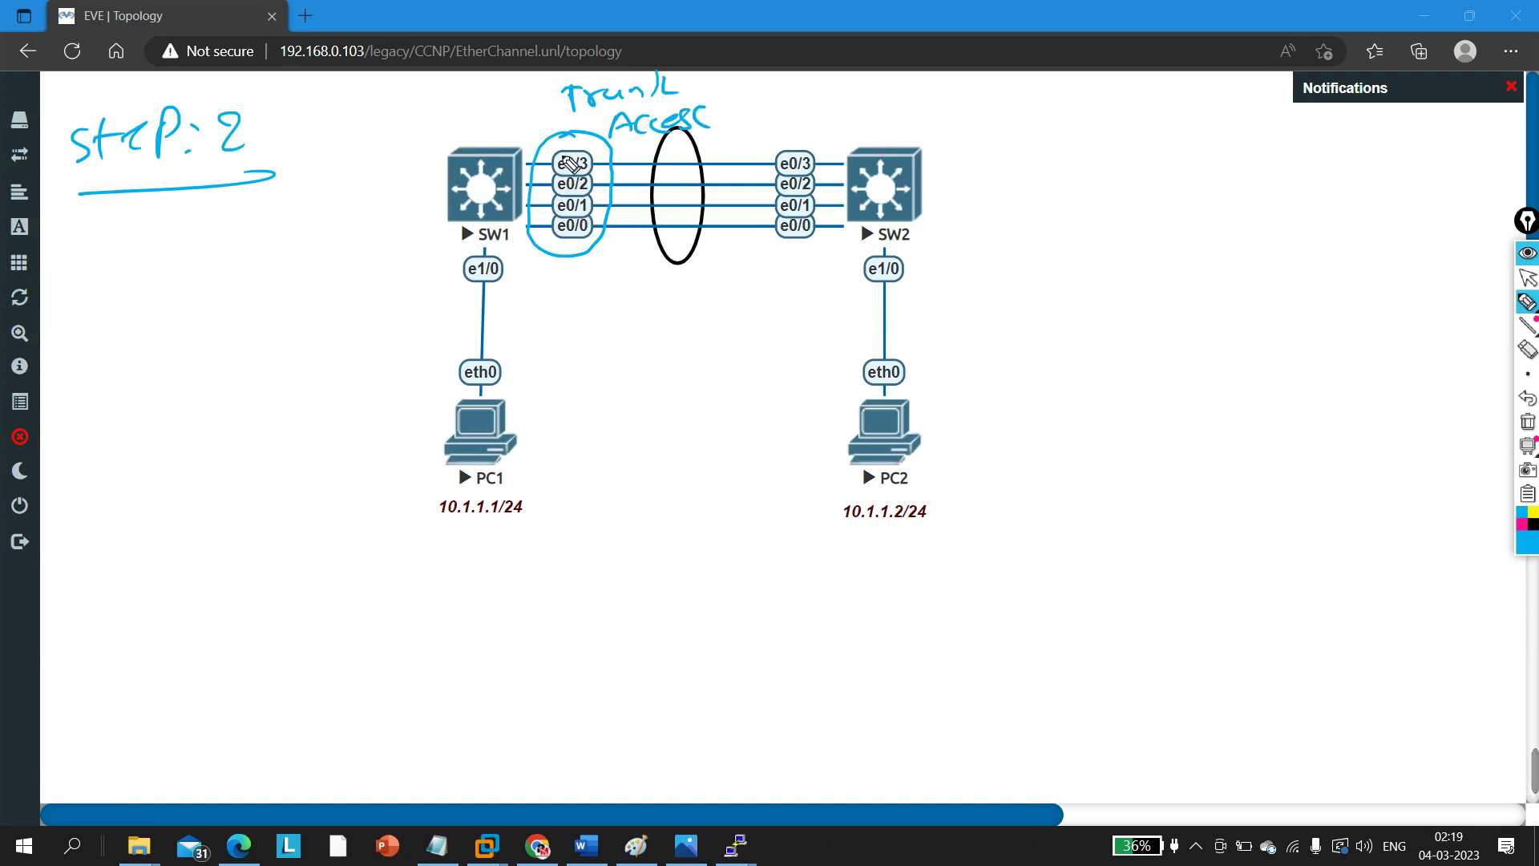
{"action": "mouse_move", "coordinate": [554, 282]}
{"action": "left_mouse_down"}
{"action": "mouse_move", "coordinate": [568, 251]}
{"action": "mouse_move", "coordinate": [618, 250]}
{"action": "left_mouse_up"}
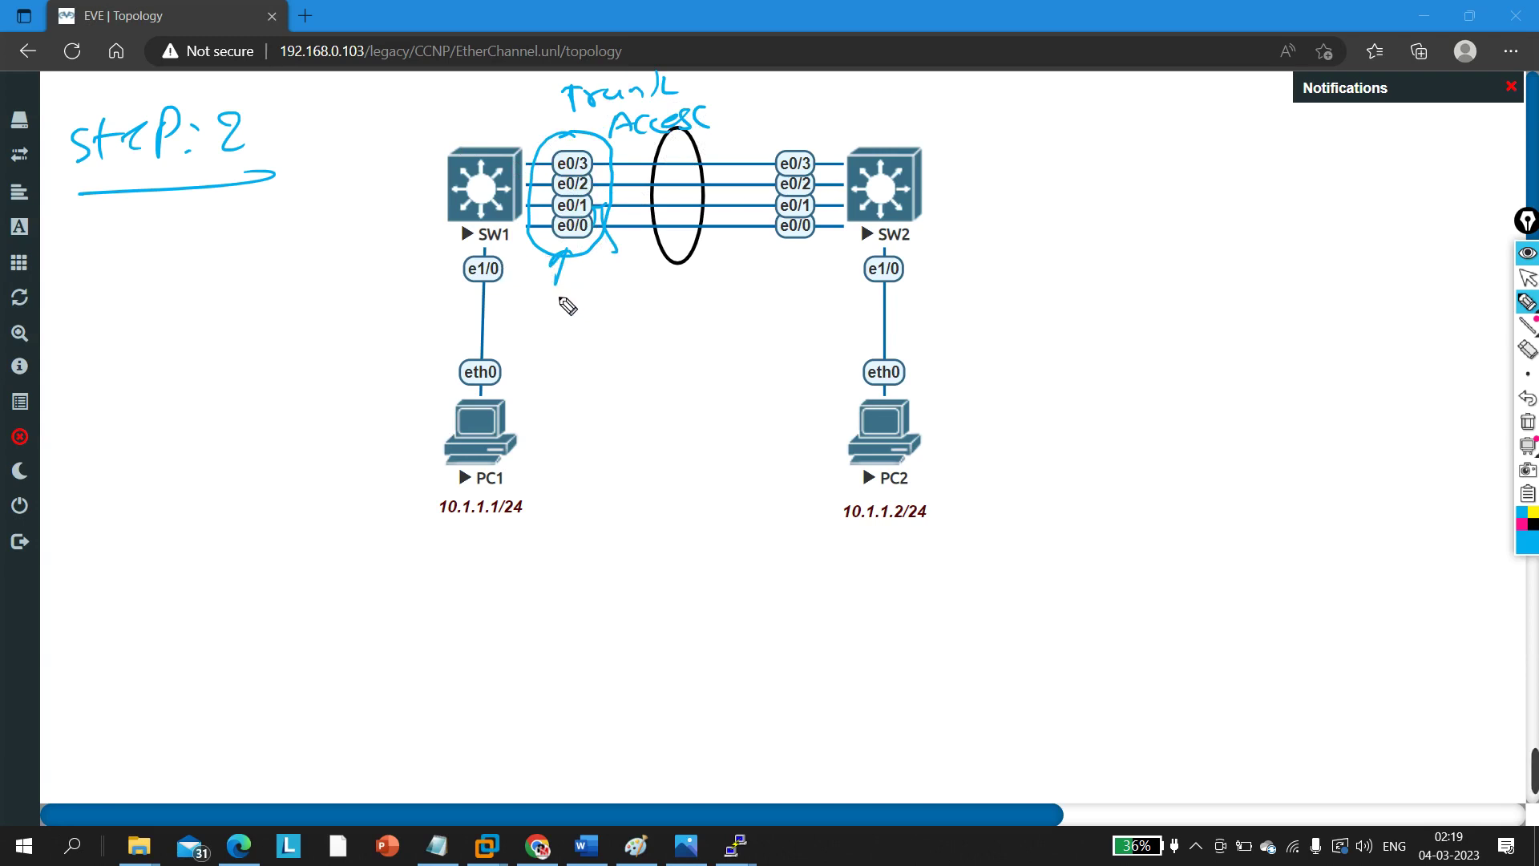
{"action": "mouse_move", "coordinate": [566, 305]}
{"action": "left_mouse_down"}
{"action": "mouse_move", "coordinate": [618, 309]}
{"action": "mouse_move", "coordinate": [670, 277]}
{"action": "mouse_move", "coordinate": [669, 299]}
{"action": "left_mouse_up"}
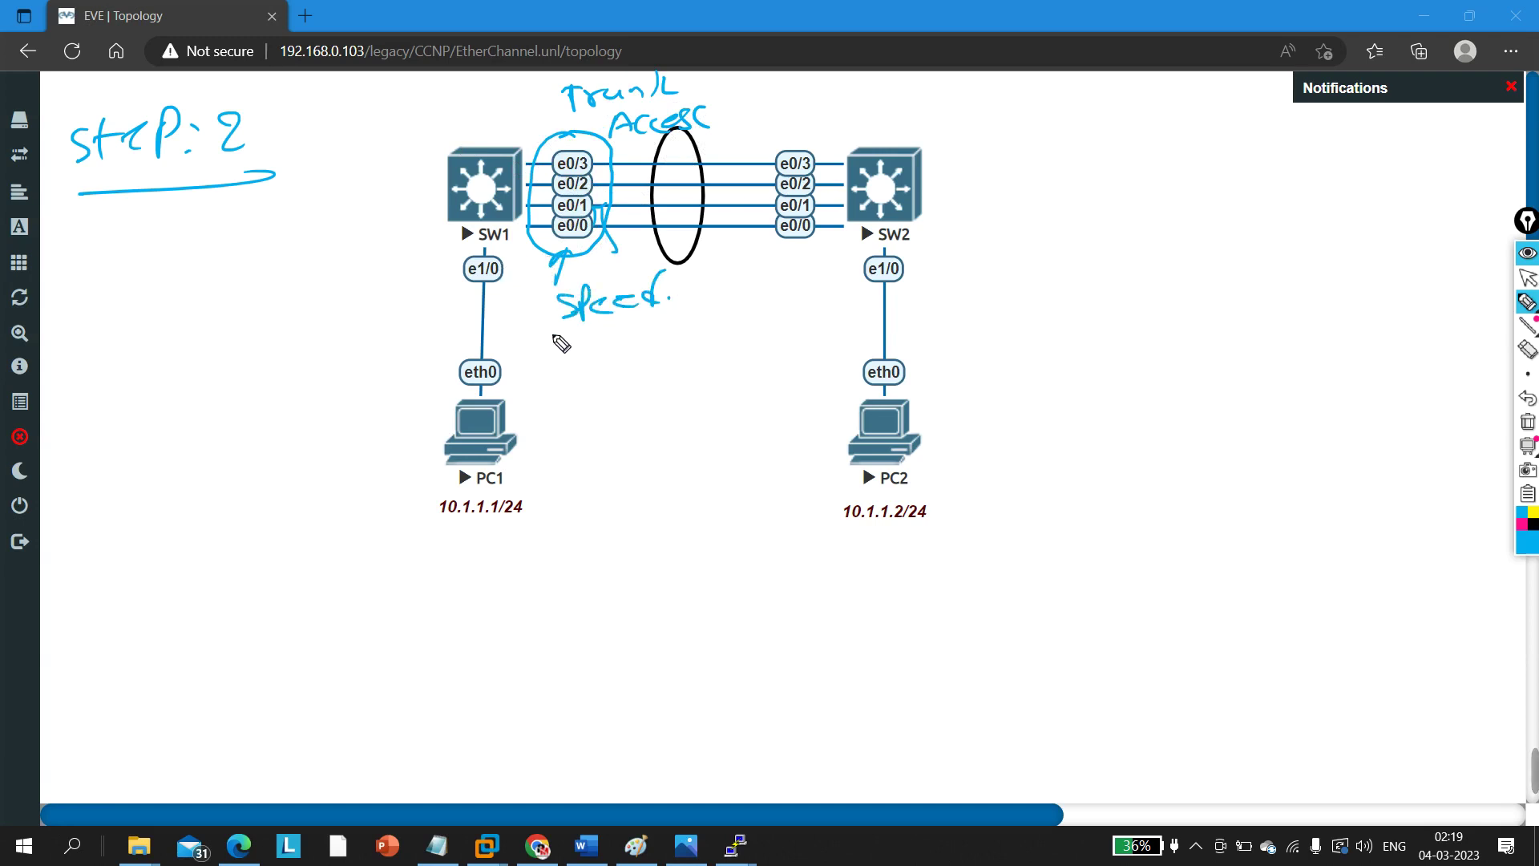
{"action": "left_click_drag", "start_coordinate": [553, 336], "coordinate": [679, 322]}
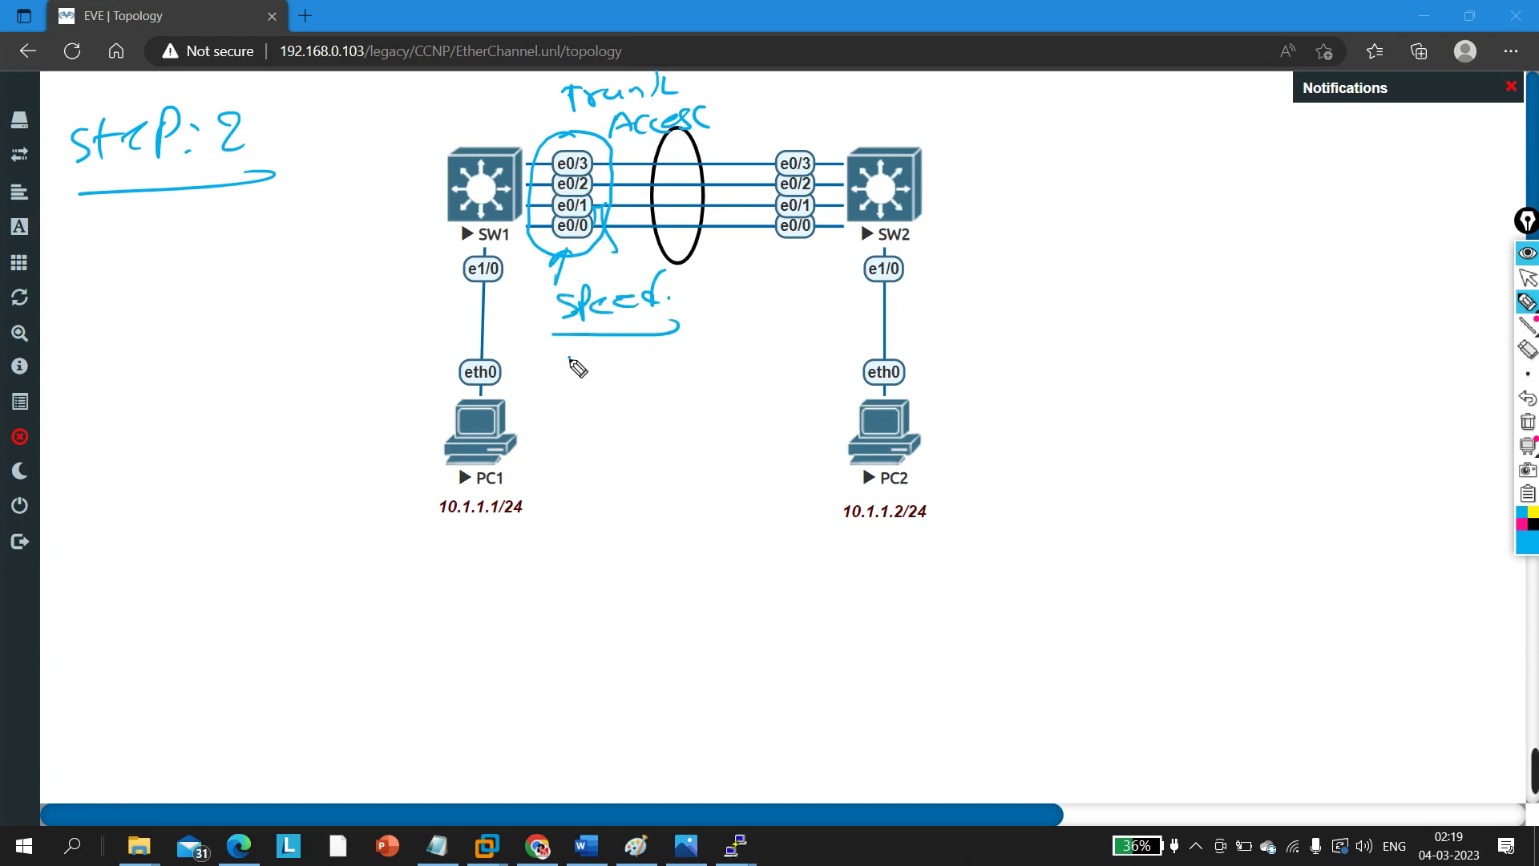
{"action": "mouse_move", "coordinate": [570, 359]}
{"action": "left_mouse_down"}
{"action": "mouse_move", "coordinate": [633, 383]}
{"action": "mouse_move", "coordinate": [681, 370]}
{"action": "left_mouse_up"}
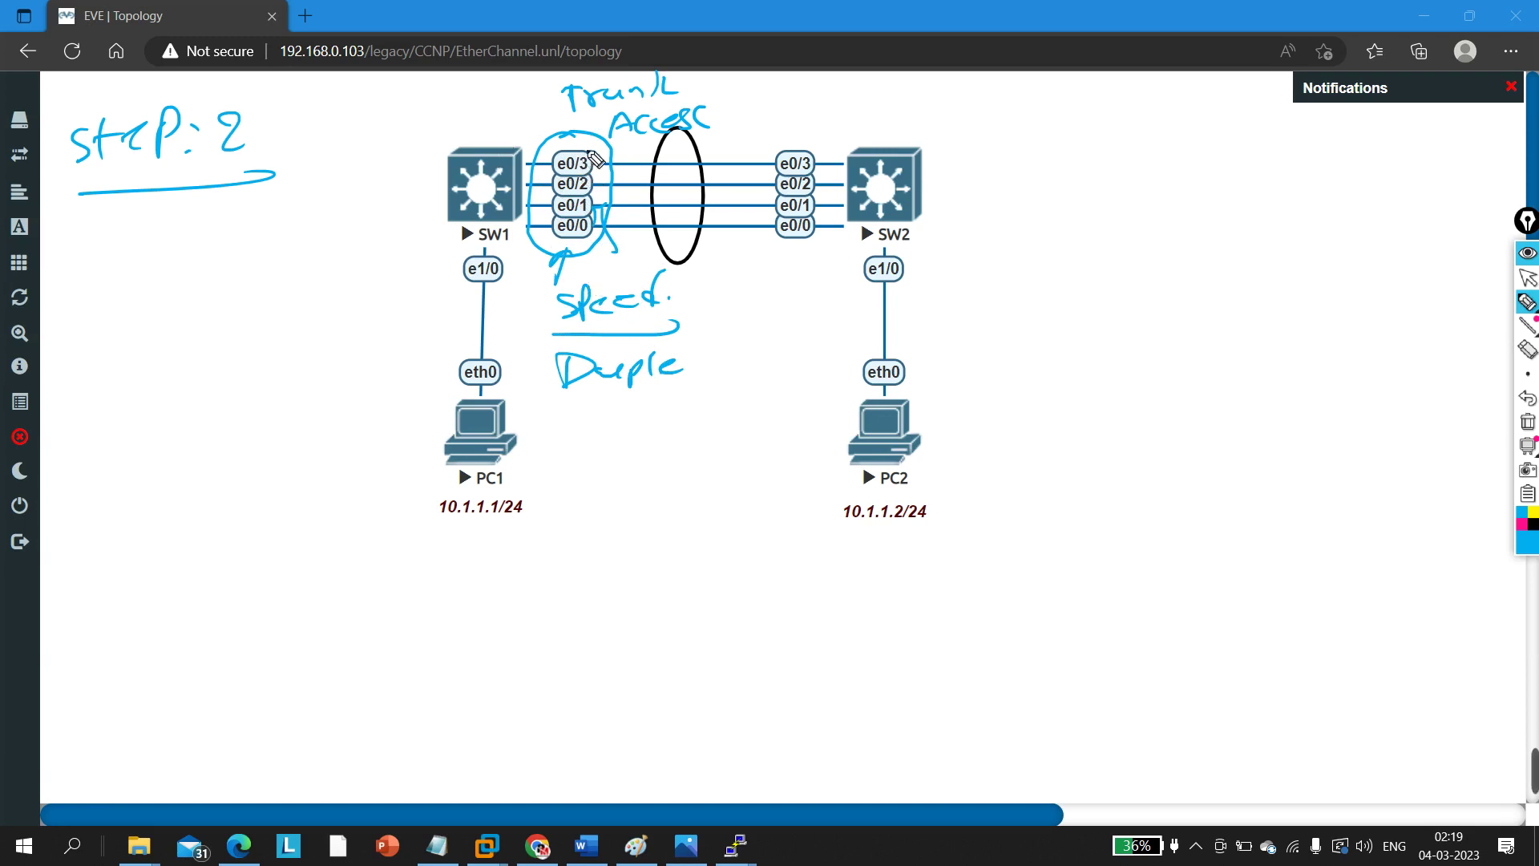
Step: Mark SW1's e0/0 to e0/3 ports with arrows, circles and a handwritten "1st Dot" note, and erase all ink
{"action": "mouse_move", "coordinate": [613, 152]}
{"action": "left_mouse_down"}
{"action": "mouse_move", "coordinate": [593, 152]}
{"action": "mouse_move", "coordinate": [646, 150]}
{"action": "left_mouse_up"}
{"action": "mouse_move", "coordinate": [717, 40]}
{"action": "left_mouse_down"}
{"action": "mouse_move", "coordinate": [688, 78]}
{"action": "mouse_move", "coordinate": [710, 85]}
{"action": "left_mouse_up"}
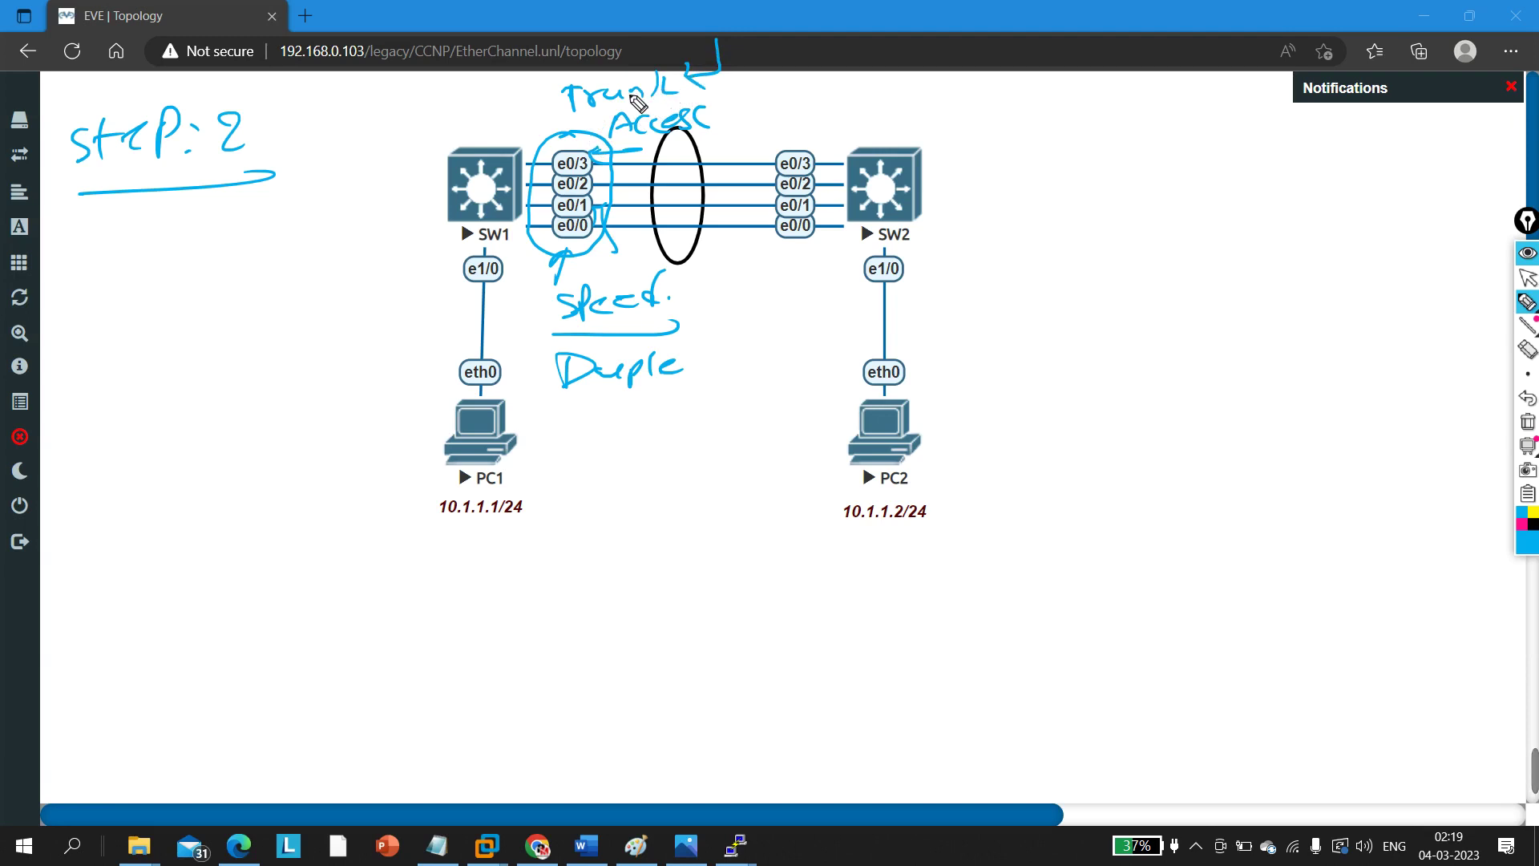
{"action": "mouse_move", "coordinate": [798, 40]}
{"action": "left_mouse_down"}
{"action": "mouse_move", "coordinate": [804, 59]}
{"action": "mouse_move", "coordinate": [767, 53]}
{"action": "mouse_move", "coordinate": [763, 93]}
{"action": "left_mouse_up"}
{"action": "mouse_move", "coordinate": [764, 74]}
{"action": "left_mouse_down"}
{"action": "mouse_move", "coordinate": [766, 92]}
{"action": "mouse_move", "coordinate": [786, 88]}
{"action": "left_mouse_up"}
{"action": "mouse_move", "coordinate": [802, 70]}
{"action": "left_mouse_down"}
{"action": "mouse_move", "coordinate": [802, 94]}
{"action": "mouse_move", "coordinate": [813, 77]}
{"action": "left_mouse_up"}
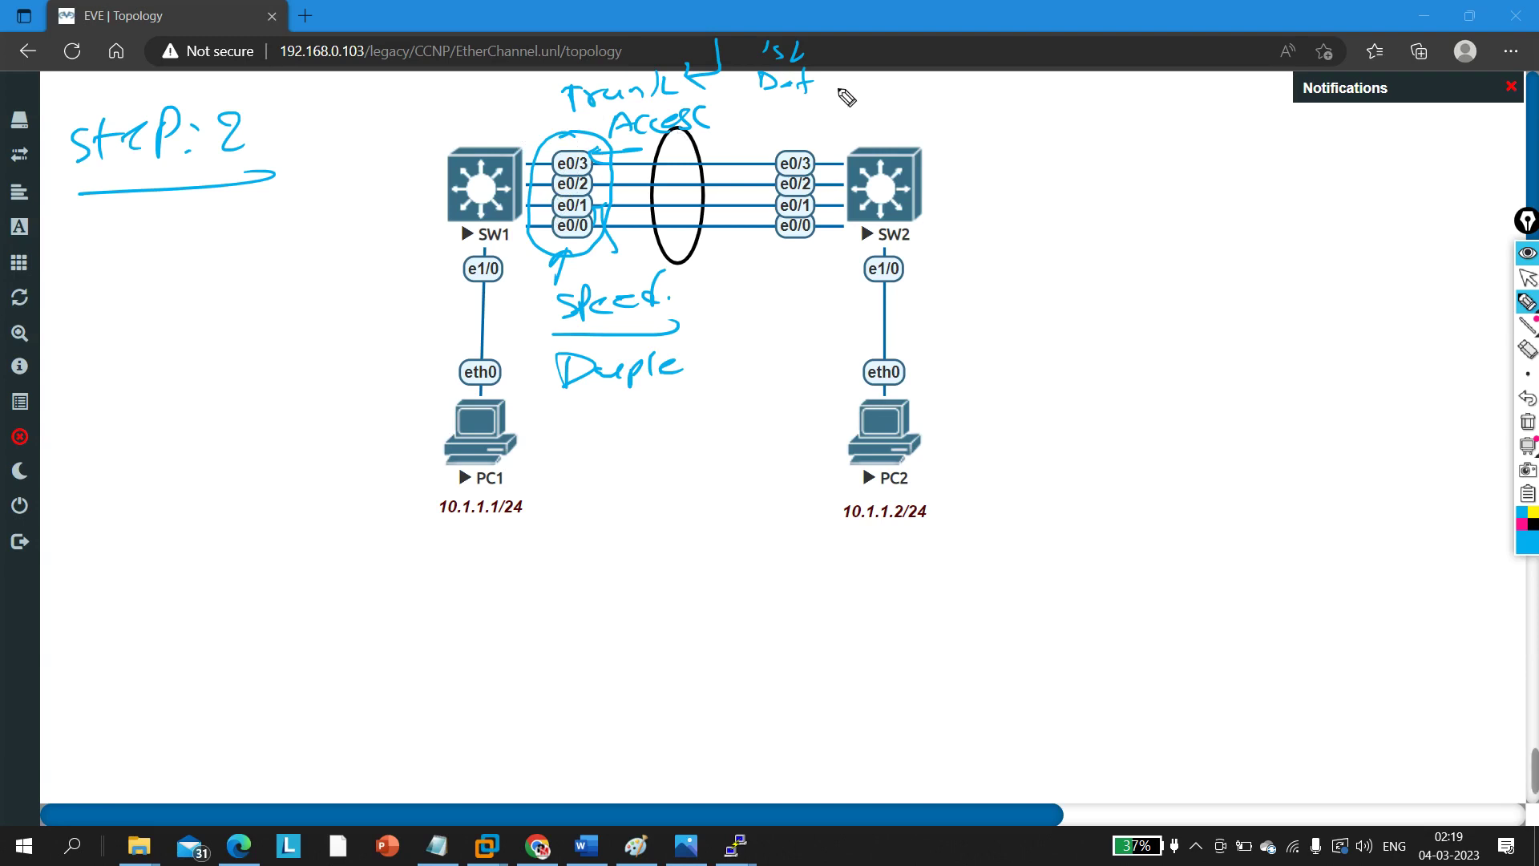
{"action": "mouse_move", "coordinate": [553, 164]}
{"action": "left_mouse_down"}
{"action": "mouse_move", "coordinate": [509, 260]}
{"action": "mouse_move", "coordinate": [557, 152]}
{"action": "left_mouse_up"}
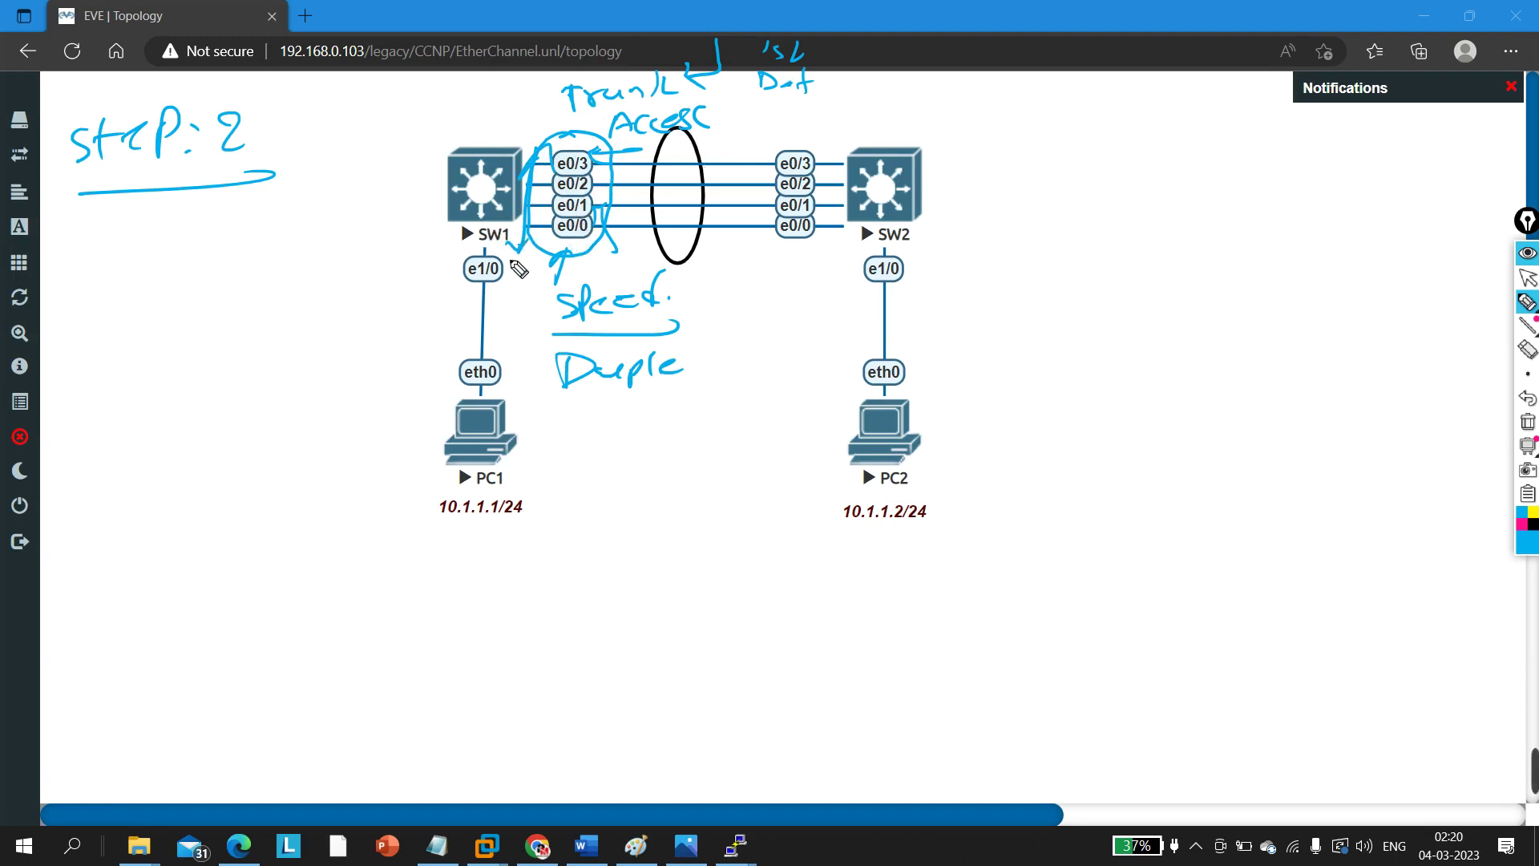
{"action": "mouse_move", "coordinate": [597, 171]}
{"action": "left_mouse_down"}
{"action": "mouse_move", "coordinate": [560, 179]}
{"action": "mouse_move", "coordinate": [566, 146]}
{"action": "mouse_move", "coordinate": [604, 173]}
{"action": "mouse_move", "coordinate": [558, 188]}
{"action": "mouse_move", "coordinate": [612, 178]}
{"action": "mouse_move", "coordinate": [573, 204]}
{"action": "left_mouse_up"}
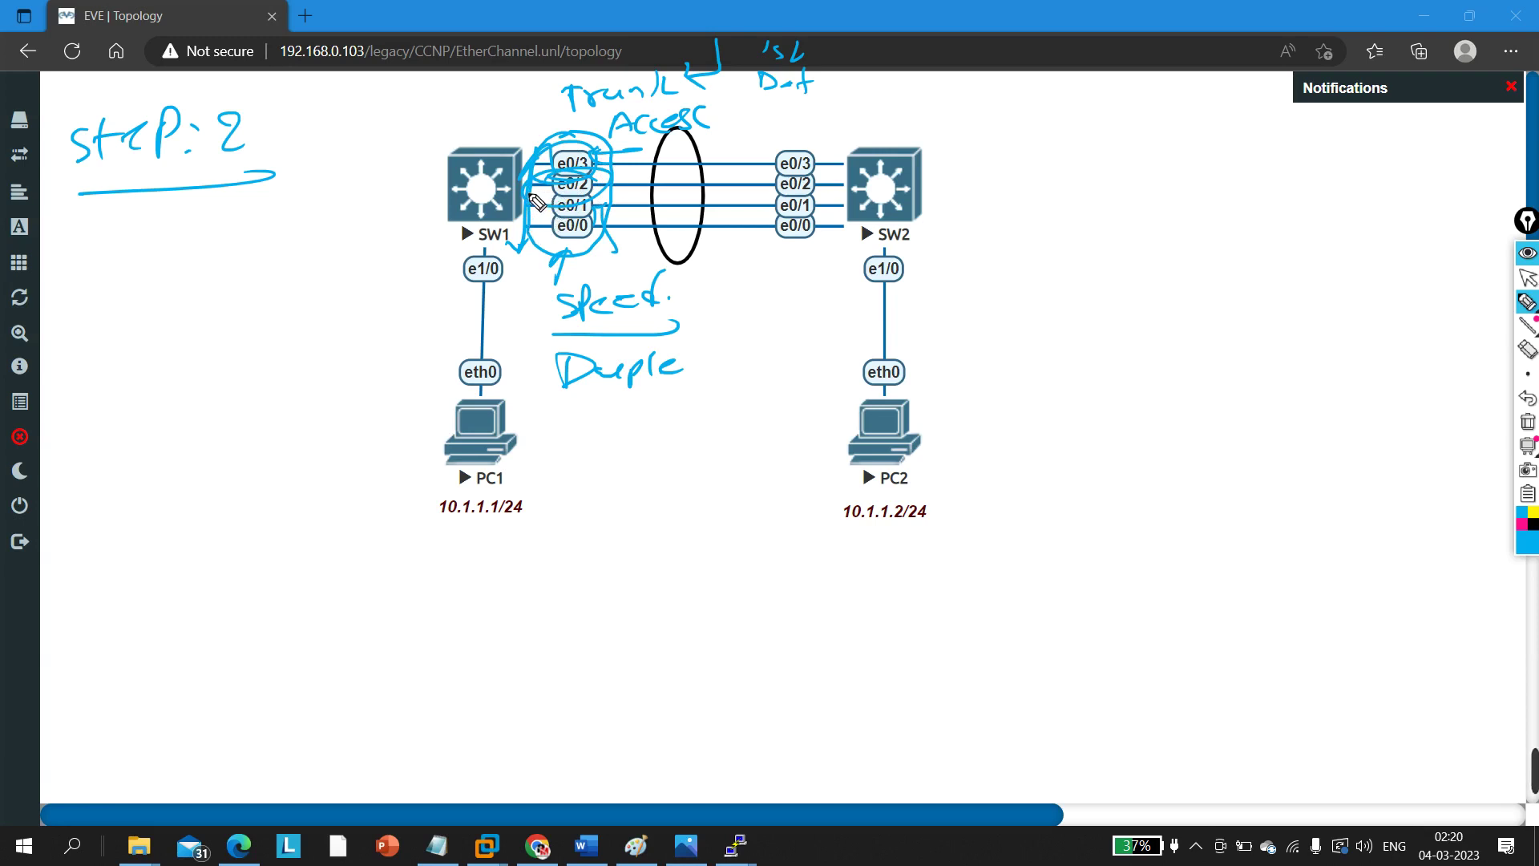
{"action": "left_click", "coordinate": [1527, 421]}
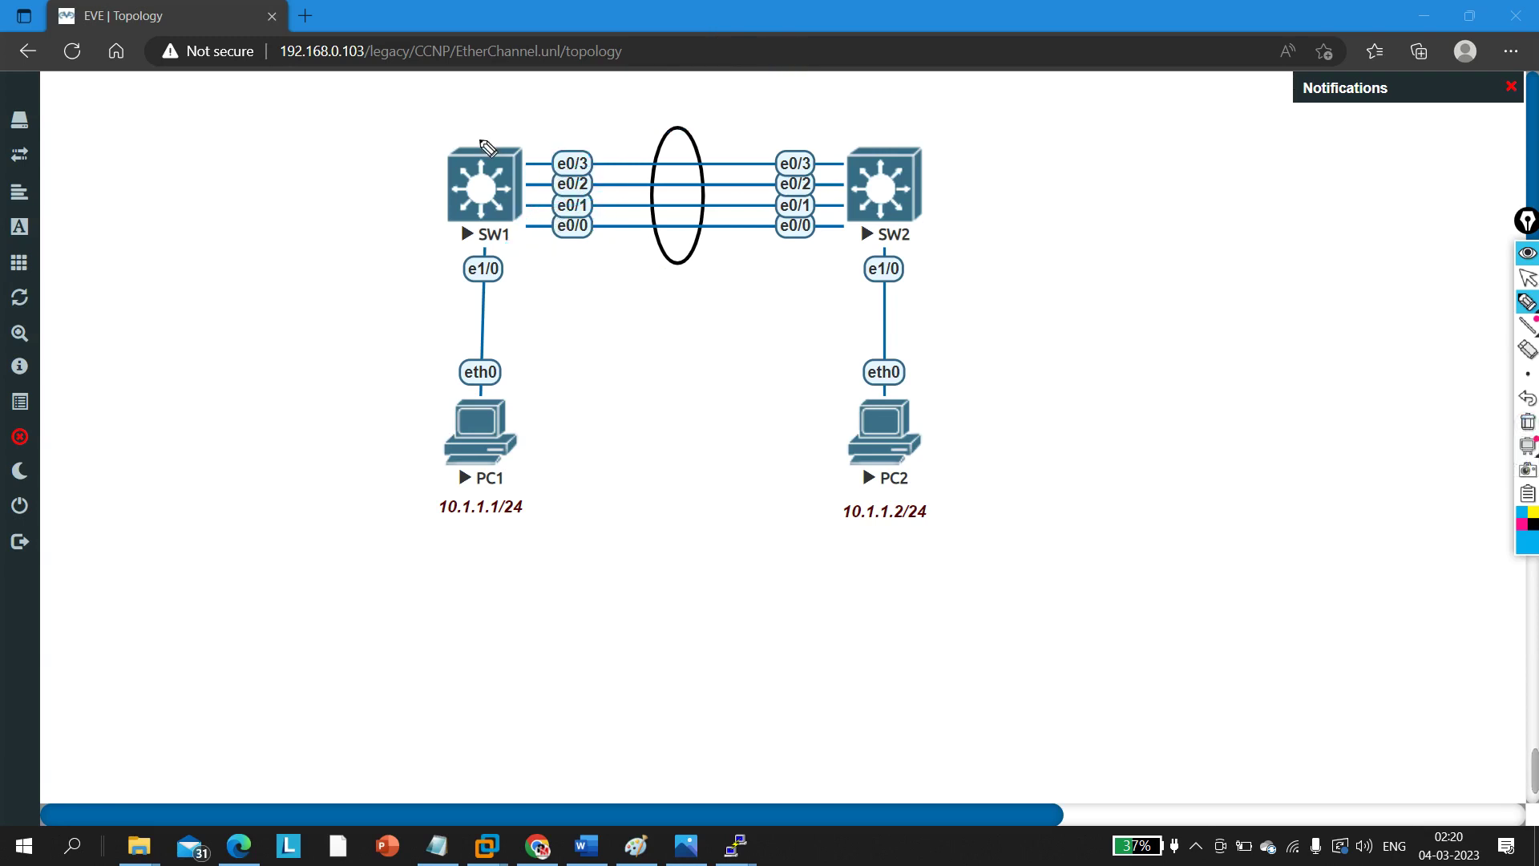
Step: Handwrite "fast" with an arrow to SW1's e0/3 port and erase the ink
{"action": "mouse_move", "coordinate": [616, 121]}
{"action": "left_mouse_down"}
{"action": "mouse_move", "coordinate": [563, 142]}
{"action": "mouse_move", "coordinate": [574, 92]}
{"action": "mouse_move", "coordinate": [559, 106]}
{"action": "mouse_move", "coordinate": [624, 103]}
{"action": "left_mouse_up"}
{"action": "left_click_drag", "start_coordinate": [610, 82], "coordinate": [633, 77]}
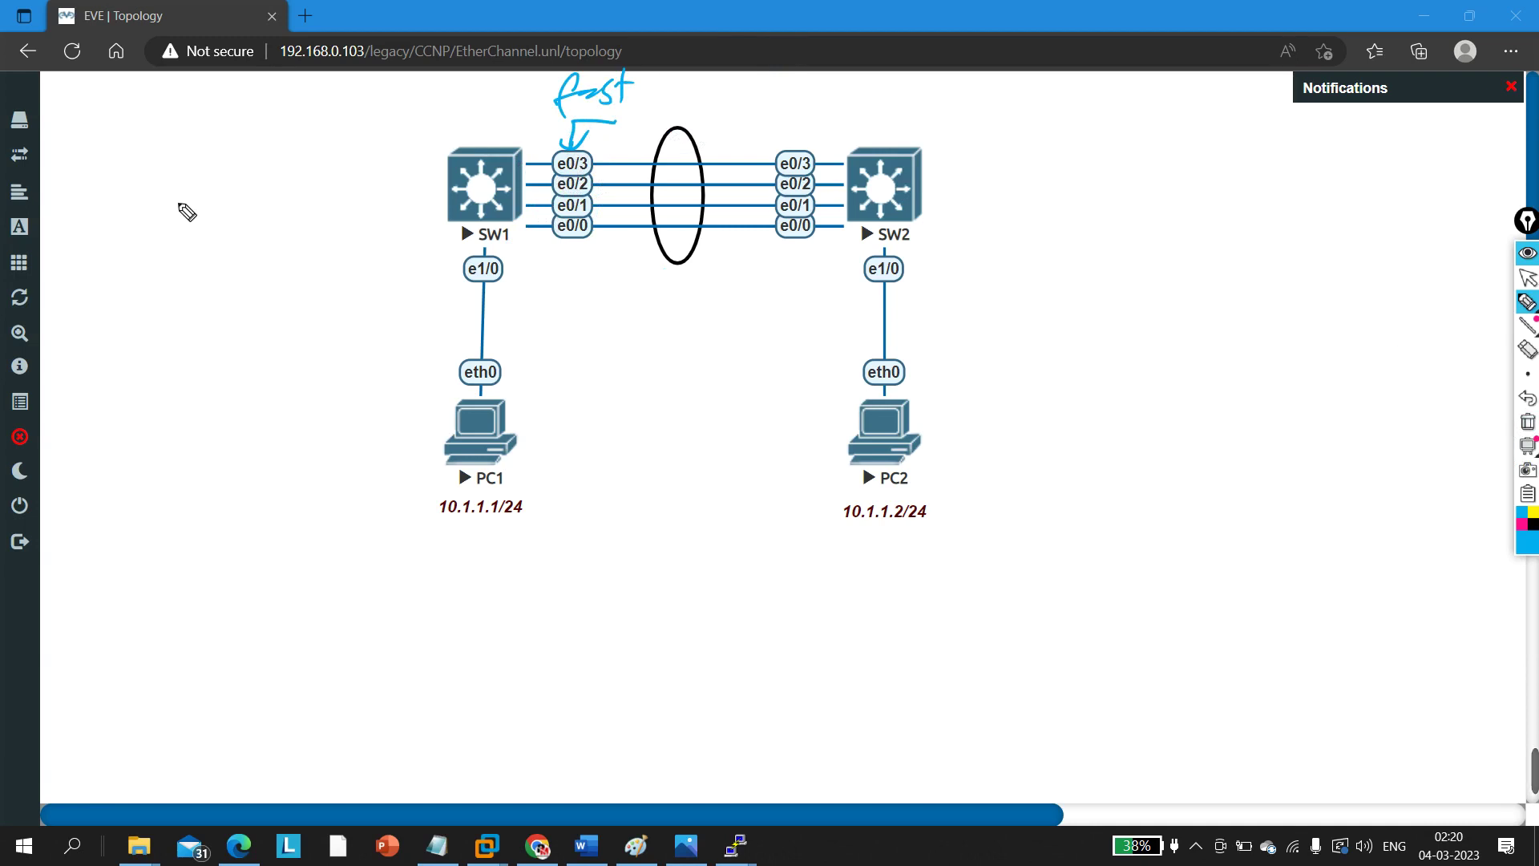
{"action": "left_click", "coordinate": [1531, 425]}
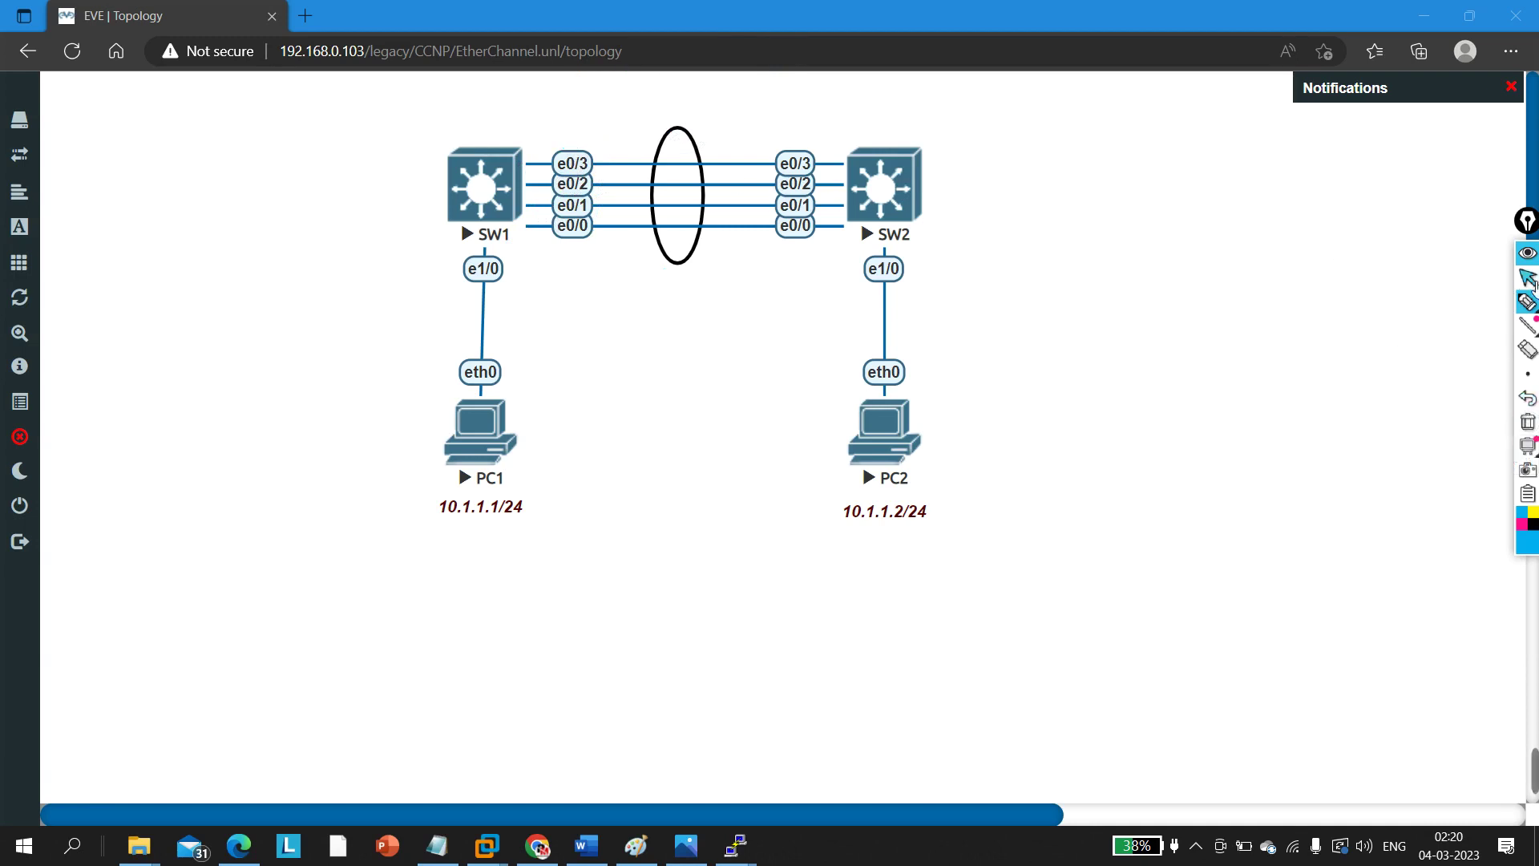
Step: Leave drawing mode and bring up the SW1 console window
{"action": "left_click", "coordinate": [1525, 277]}
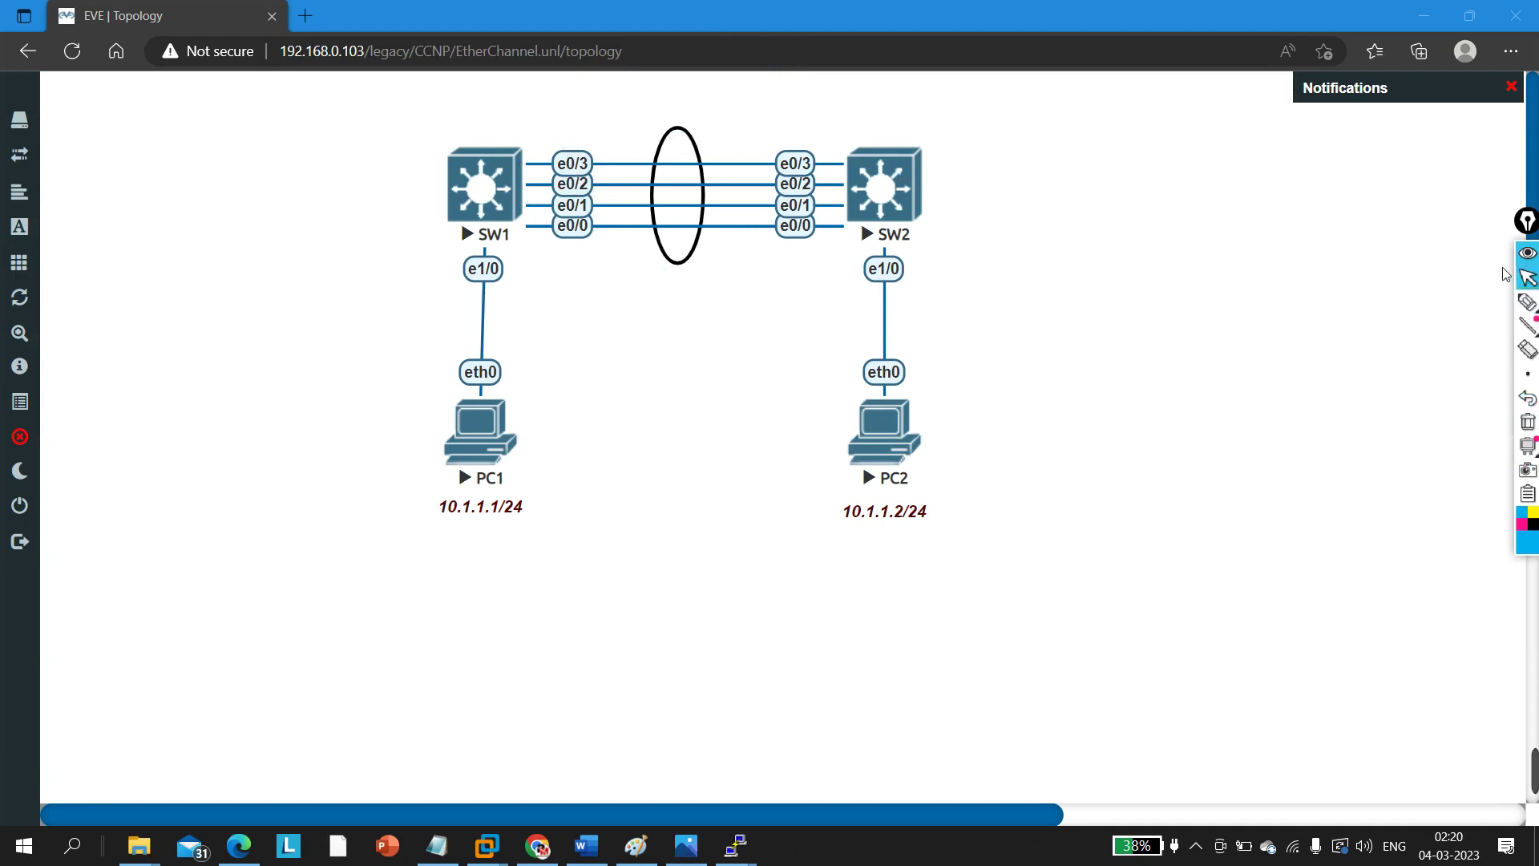
{"action": "mouse_move", "coordinate": [742, 859]}
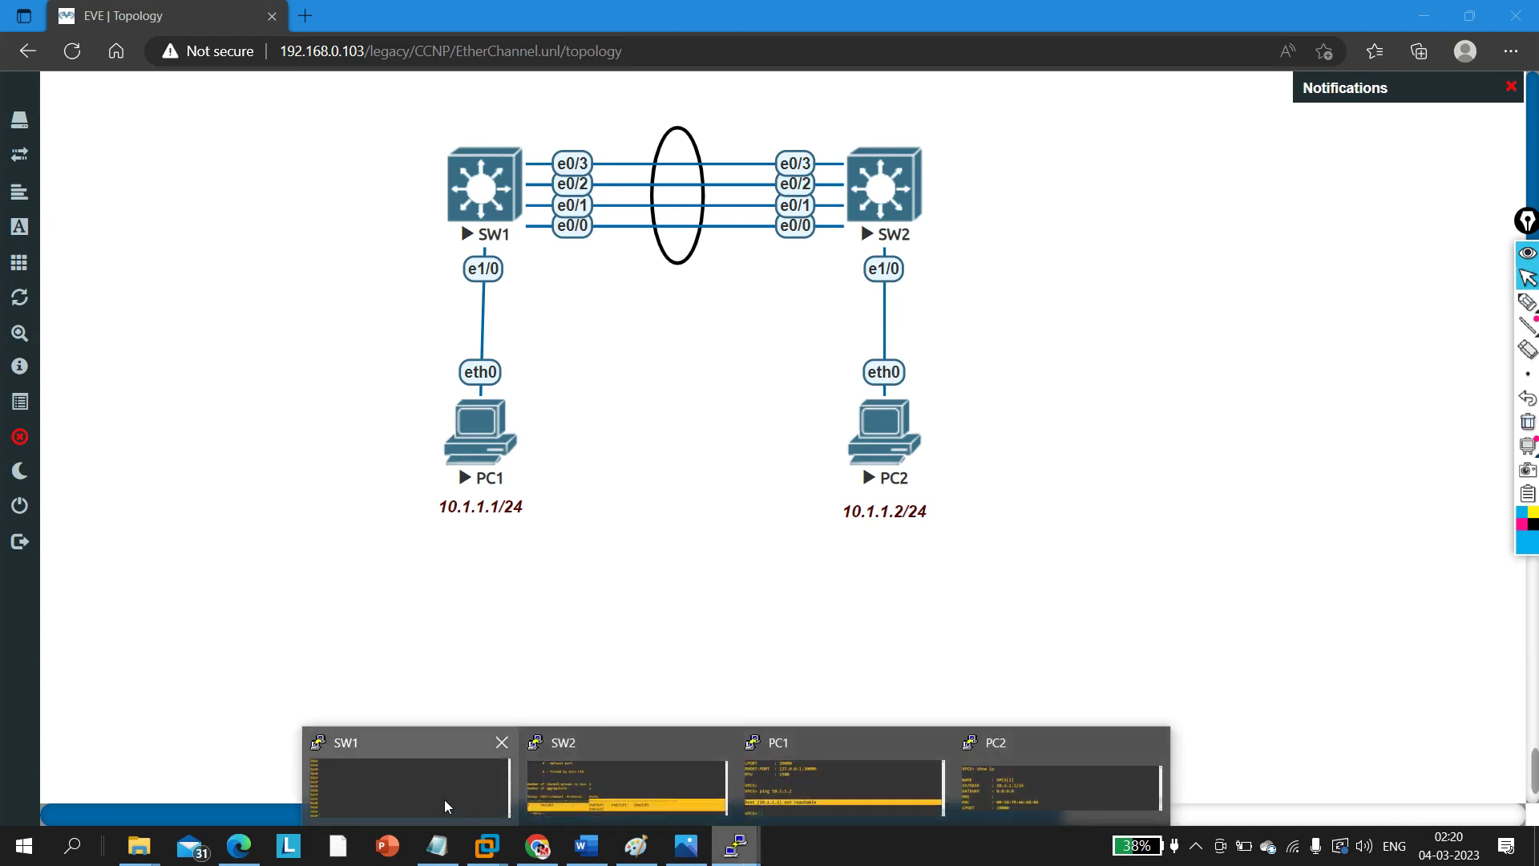
{"action": "left_click", "coordinate": [444, 800]}
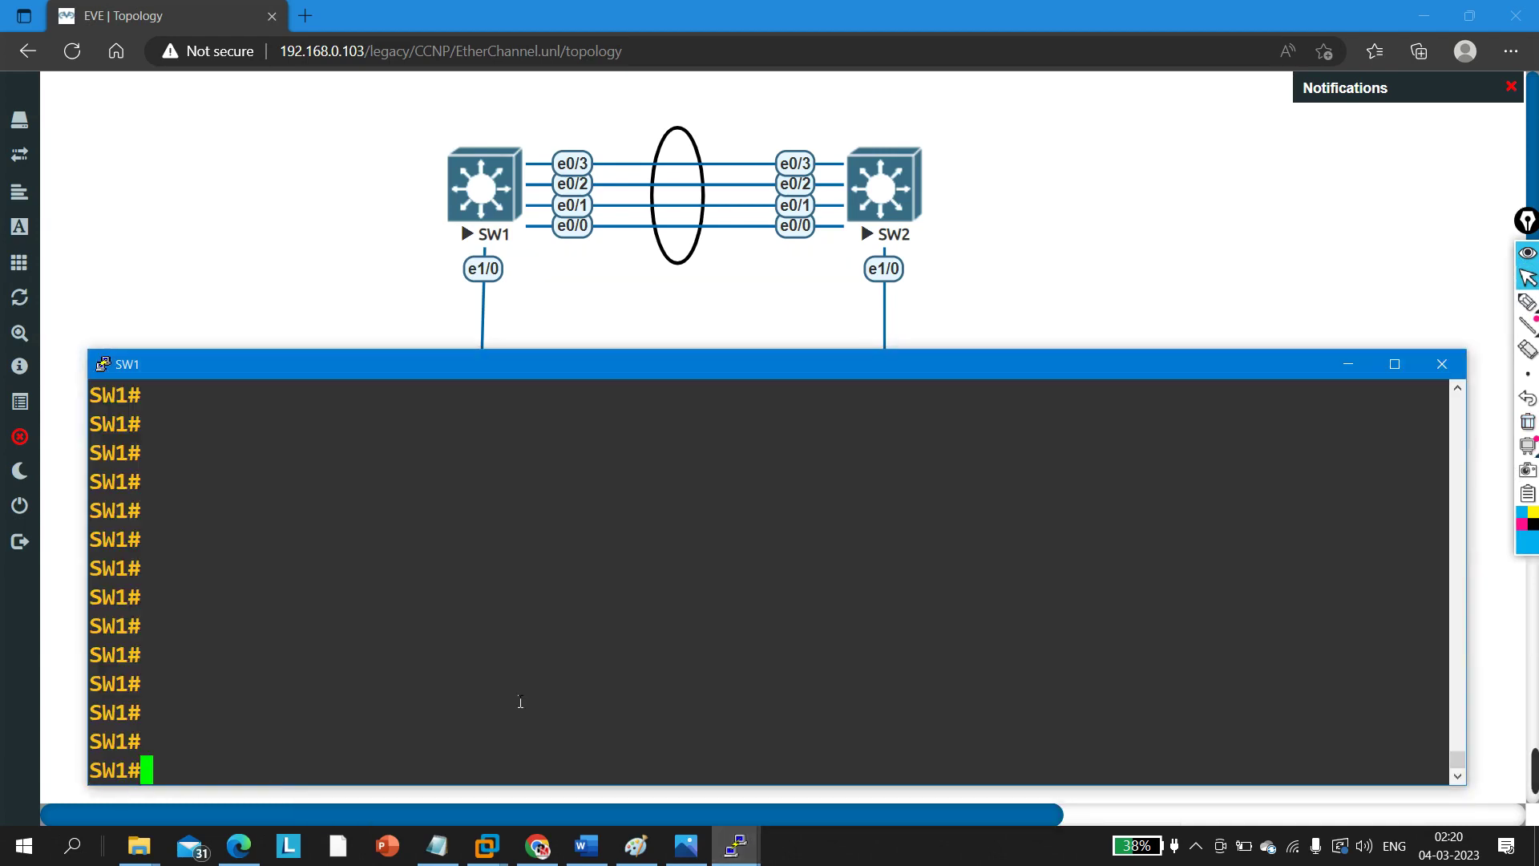
Step: Run show etherchannel protocol on SW1 and highlight the Protocol line in the output
{"action": "type", "text": "sh"}
{"action": "key", "text": "Tab"}
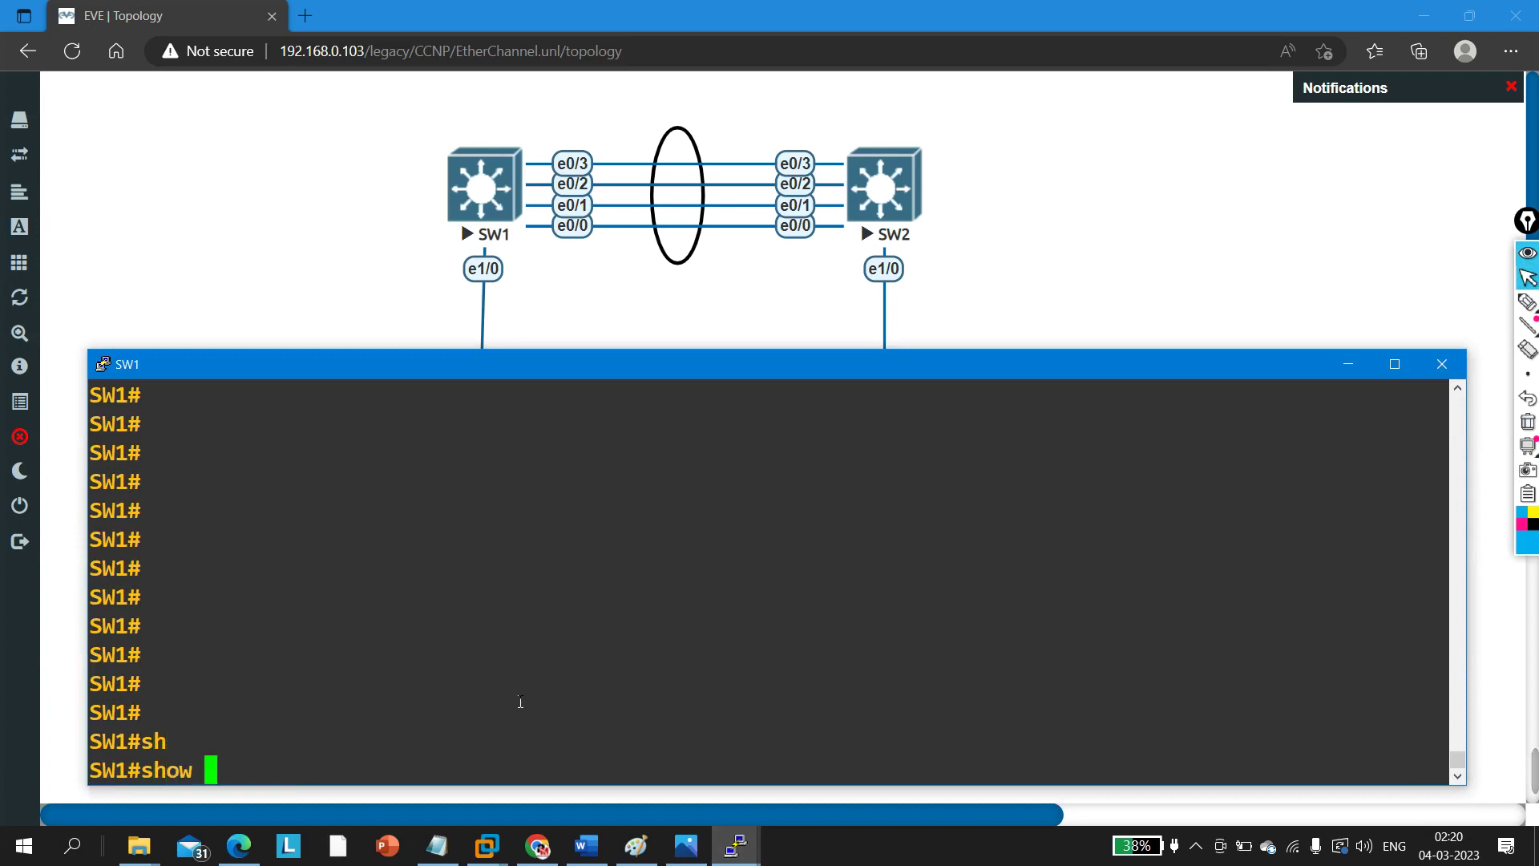
{"action": "type", "text": "ec"}
{"action": "key", "text": "Tab"}
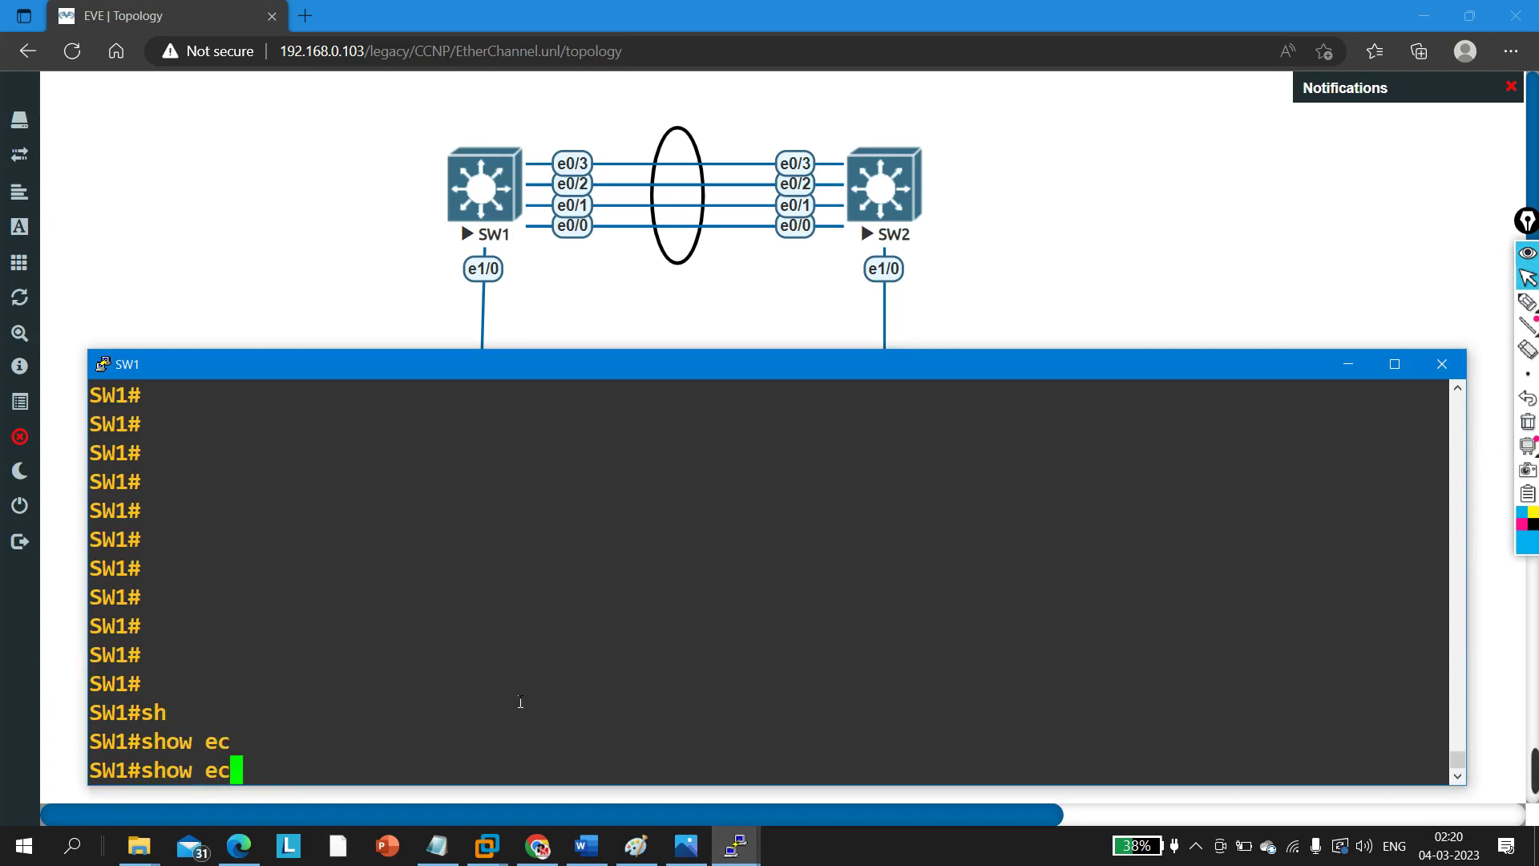
{"action": "key", "text": "BackSpace"}
{"action": "type", "text": "the"}
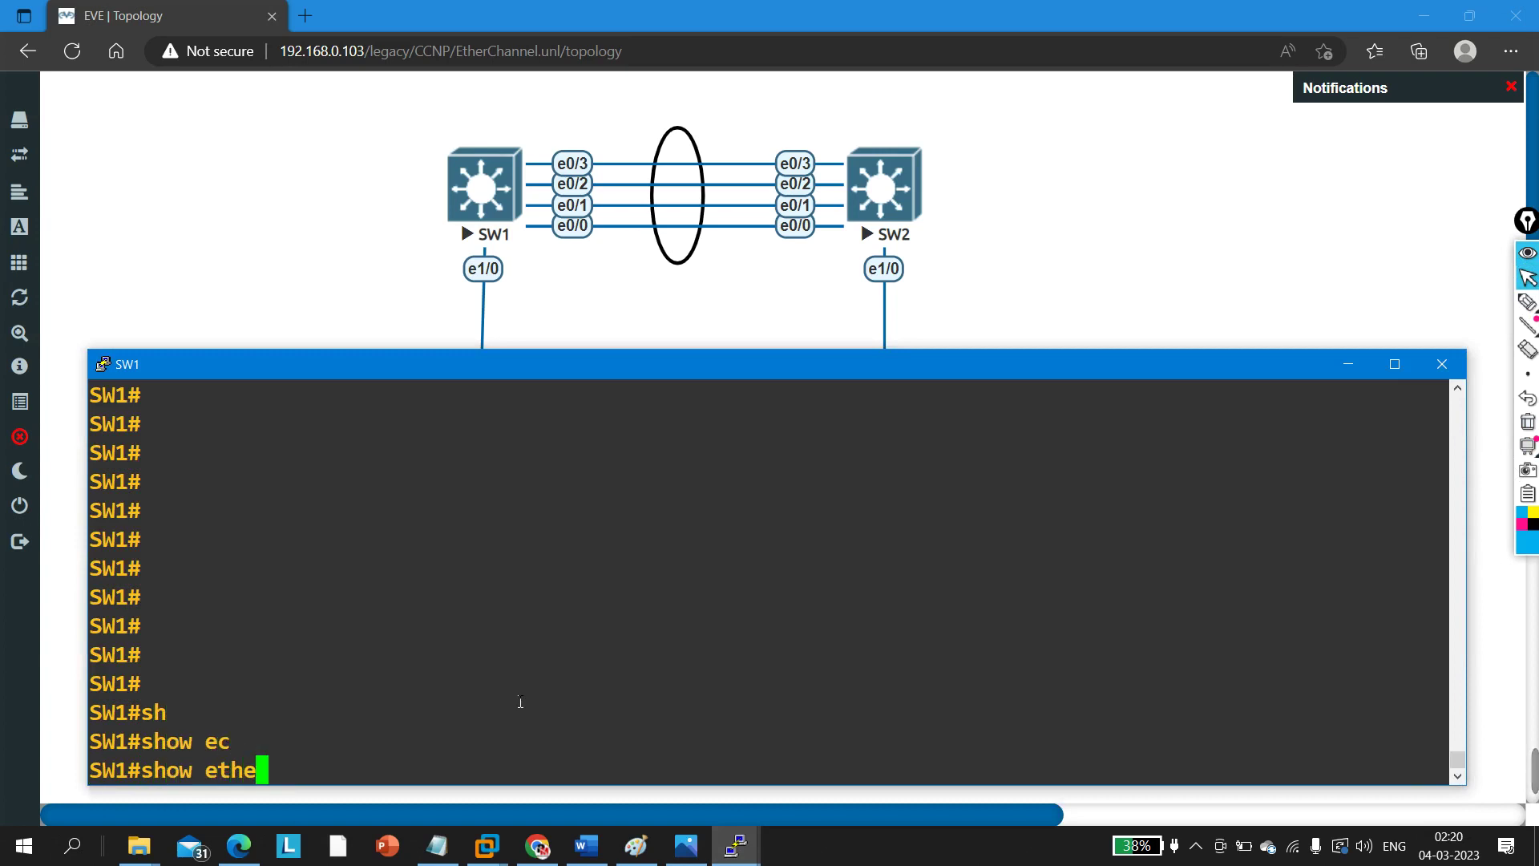
{"action": "key", "text": "Tab"}
{"action": "type", "text": "rc"}
{"action": "key", "text": "Tab"}
{"action": "type", "text": "pro"}
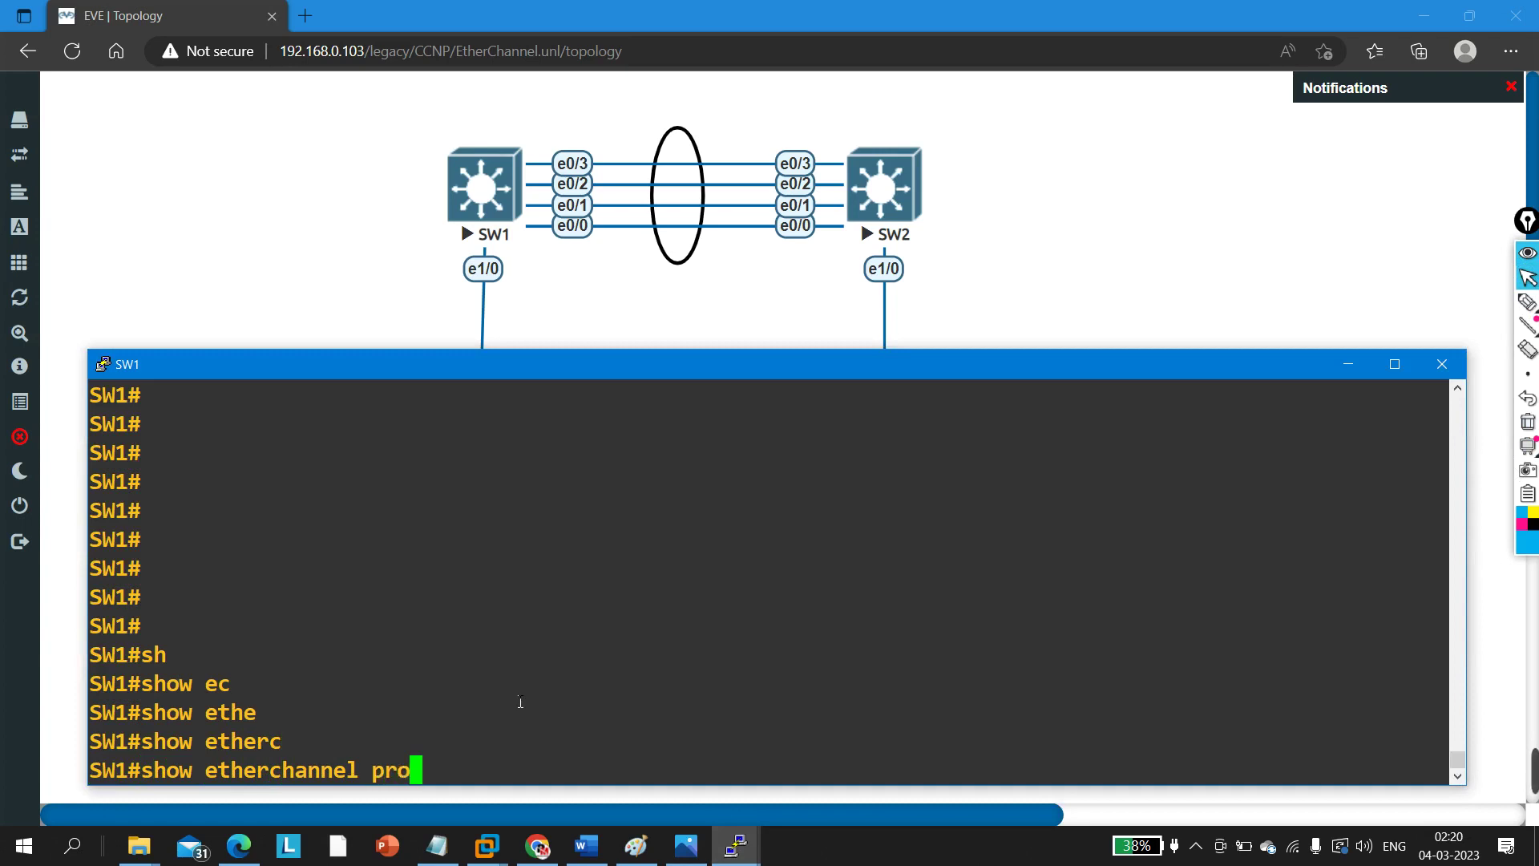
{"action": "key", "text": "Tab"}
{"action": "key", "text": "Return"}
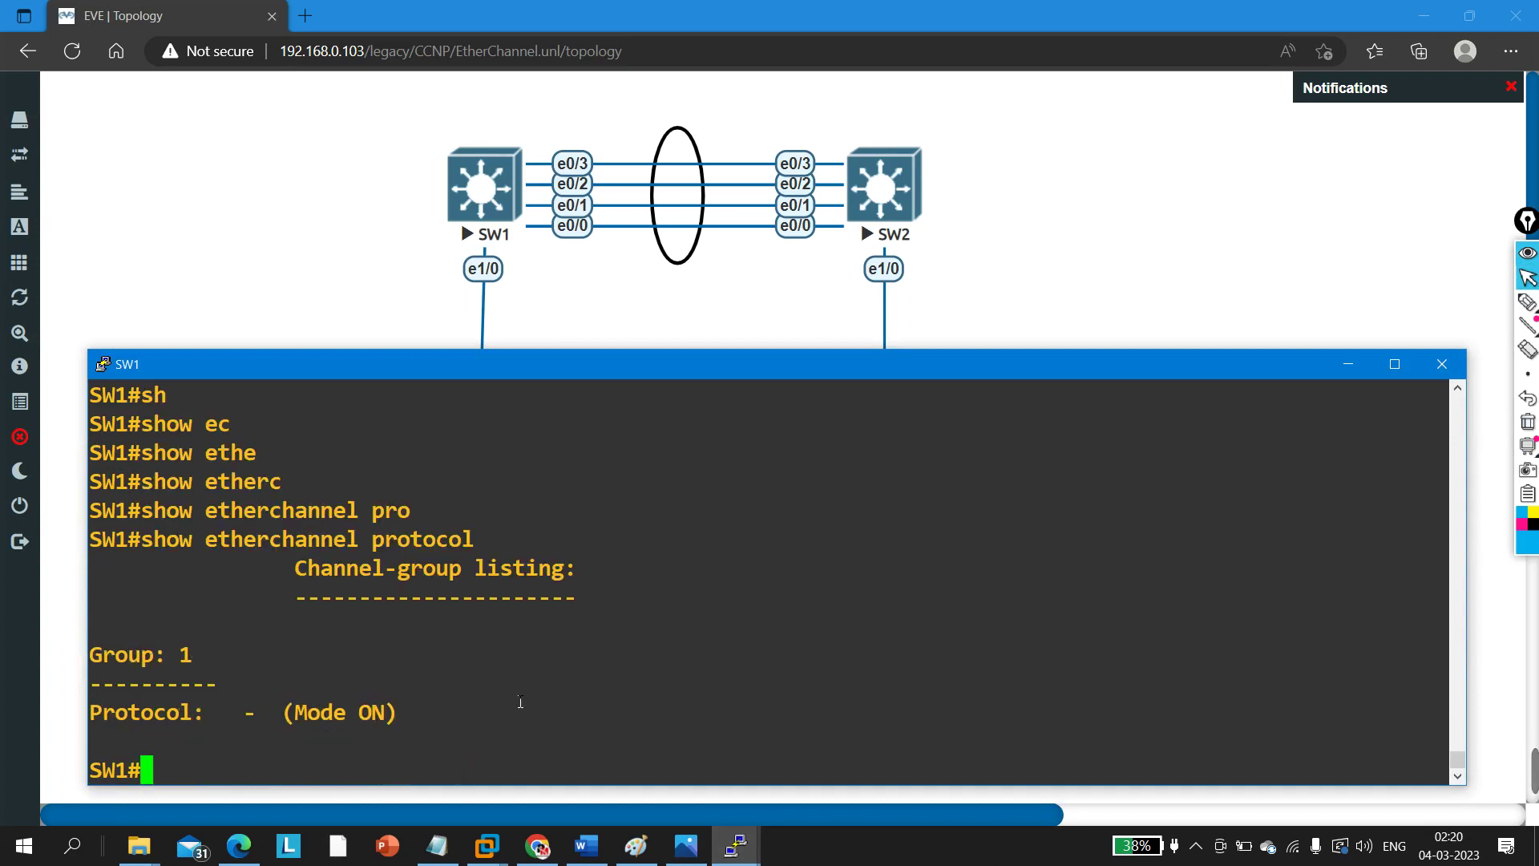
{"action": "left_click_drag", "start_coordinate": [128, 712], "coordinate": [542, 712]}
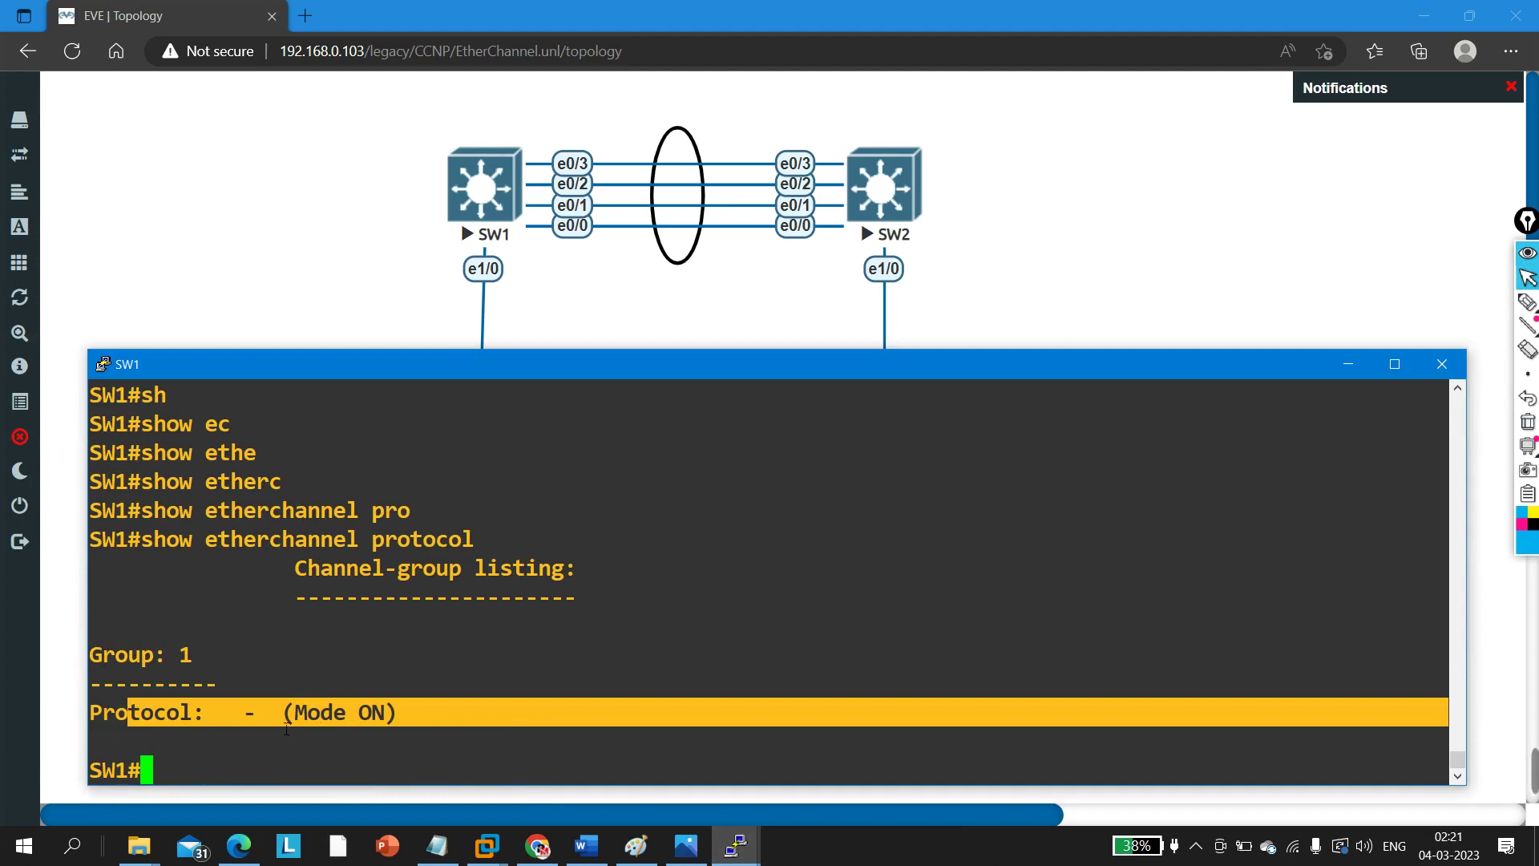
Step: Switch to the SW2 console and enter privileged EXEC mode with the en command
{"action": "left_click", "coordinate": [735, 846]}
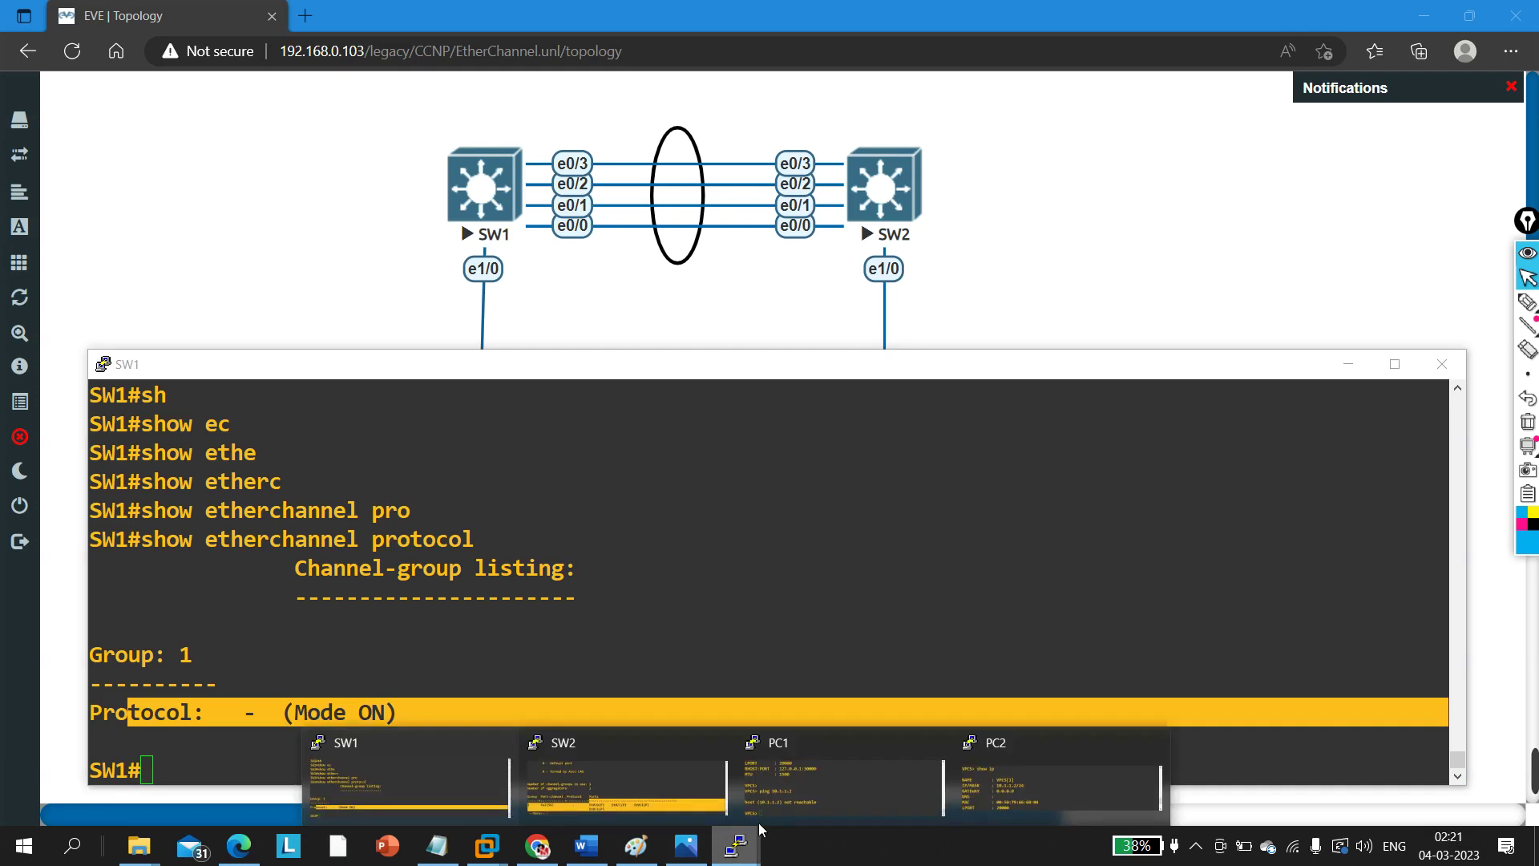
{"action": "left_click", "coordinate": [575, 781]}
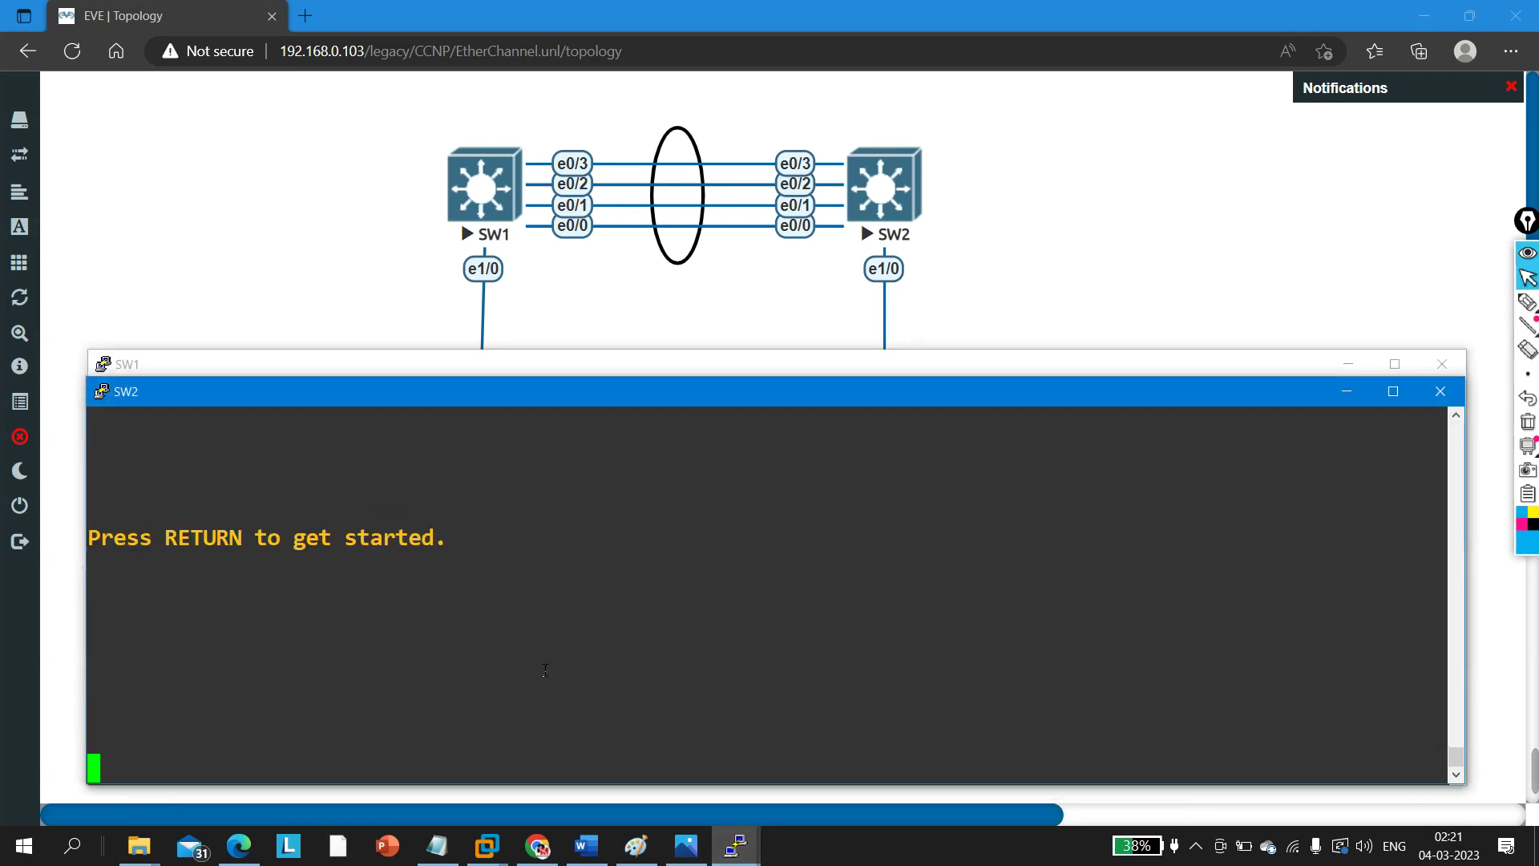
{"action": "key", "text": "Return"}
{"action": "key", "text": "Return"}
{"action": "key", "text": "Return"}
{"action": "key", "text": "Return"}
{"action": "type", "text": "en"}
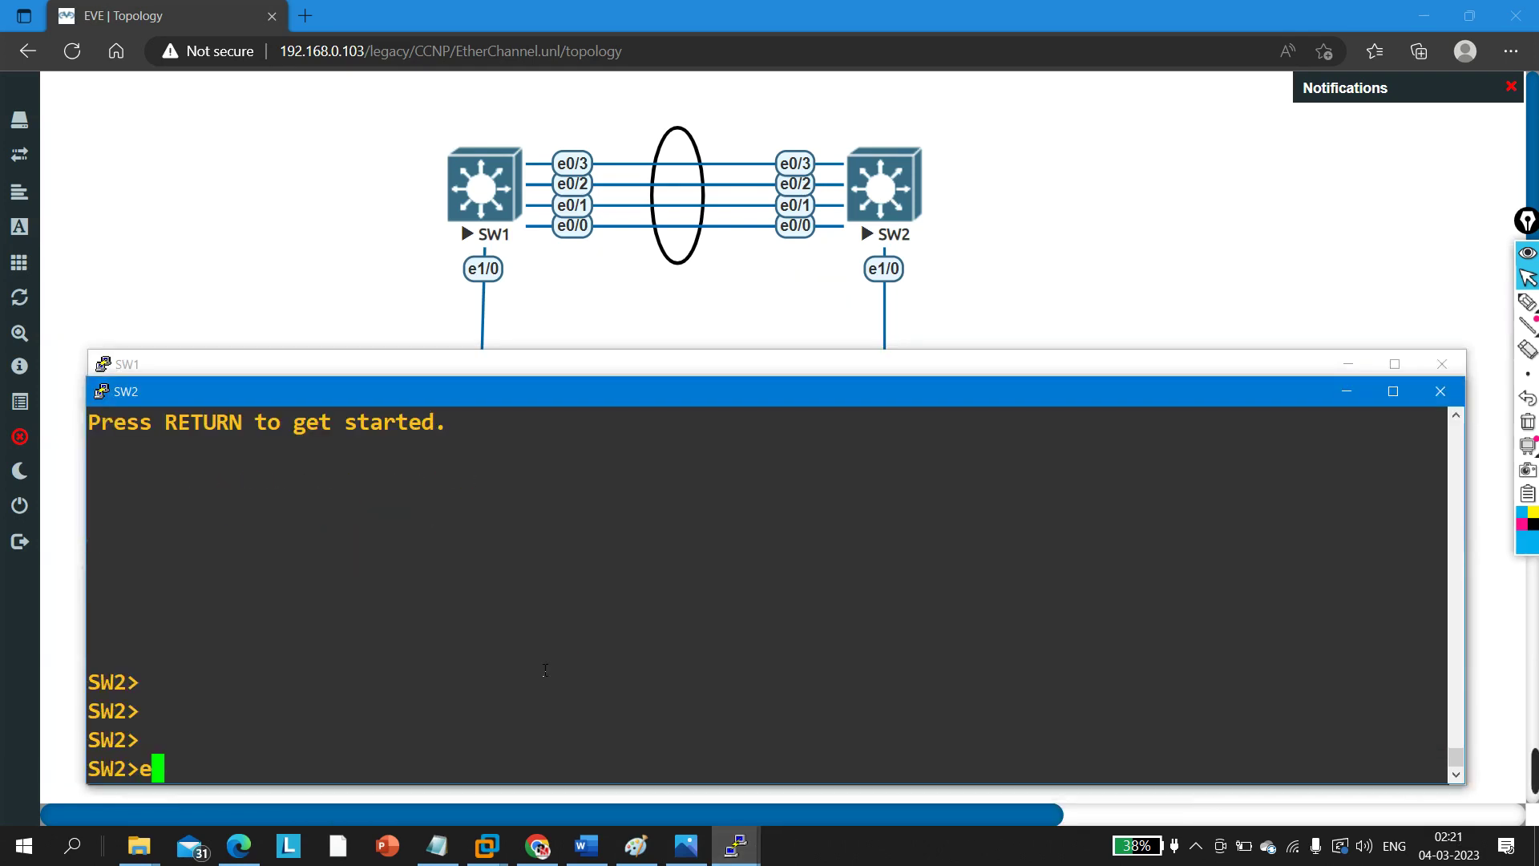
{"action": "key", "text": "Return"}
{"action": "key", "text": "Return"}
{"action": "key", "text": "Return"}
{"action": "key", "text": "Return"}
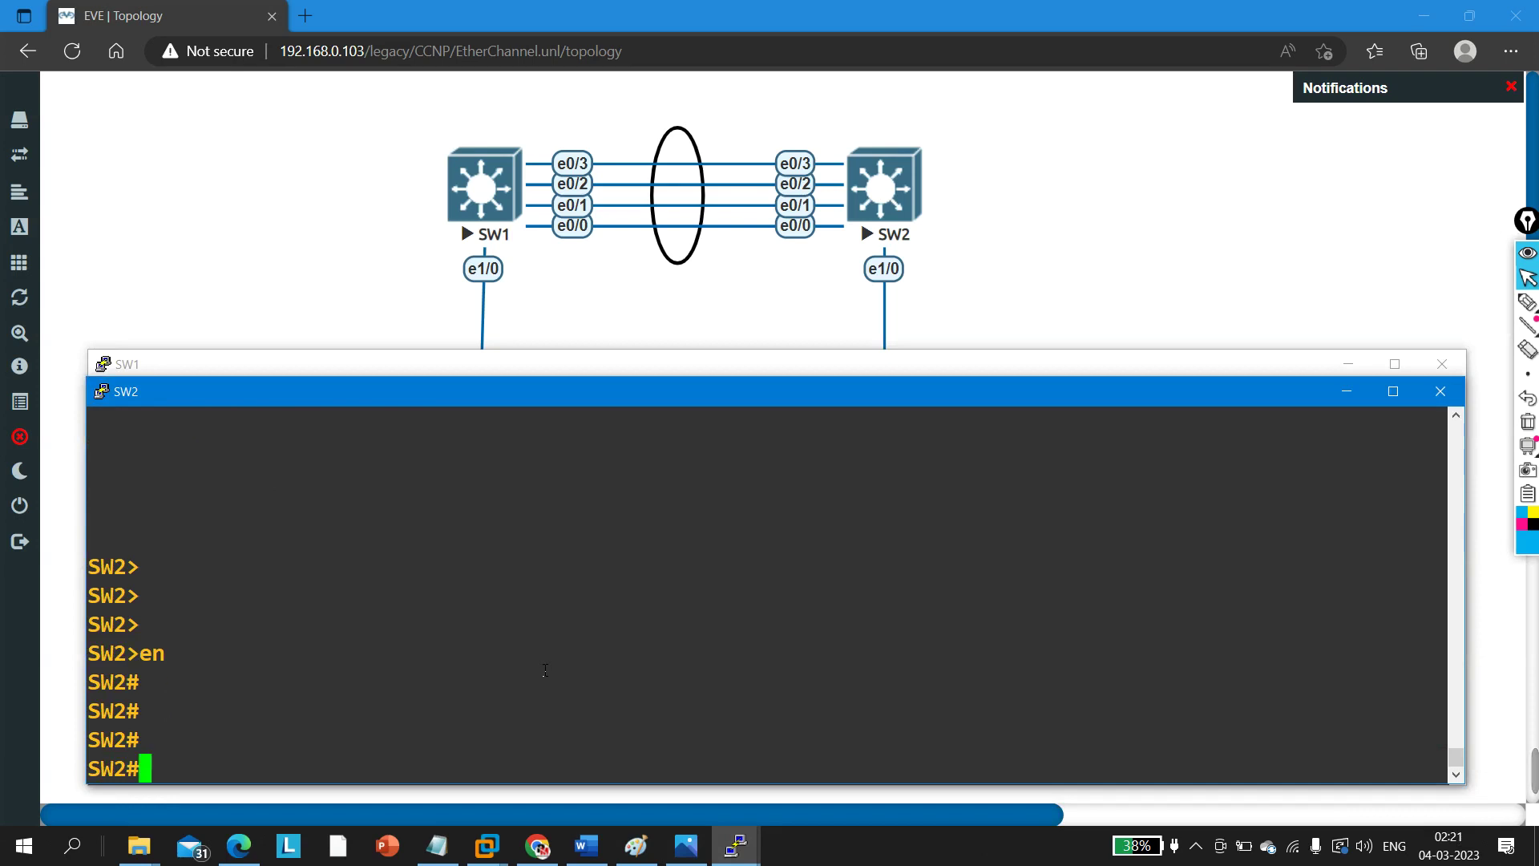
Step: Run show etherchannel protocol on SW2 and check the Protocol line in the output
{"action": "type", "text": "sh"}
{"action": "key", "text": "Tab"}
{"action": "type", "text": "eth"}
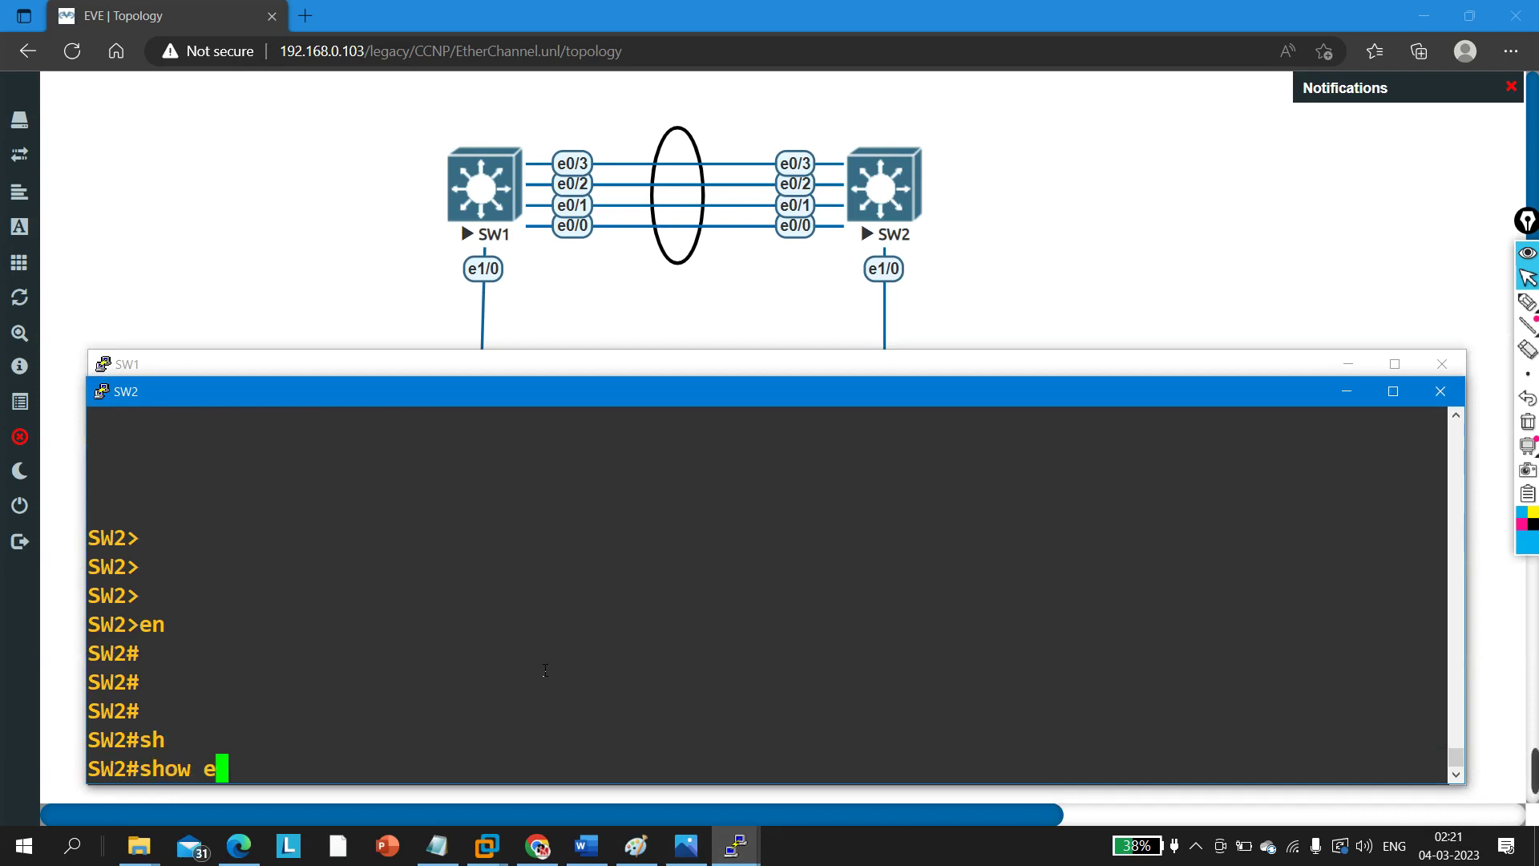
{"action": "key", "text": "Tab"}
{"action": "type", "text": "c"}
{"action": "key", "text": "Tab"}
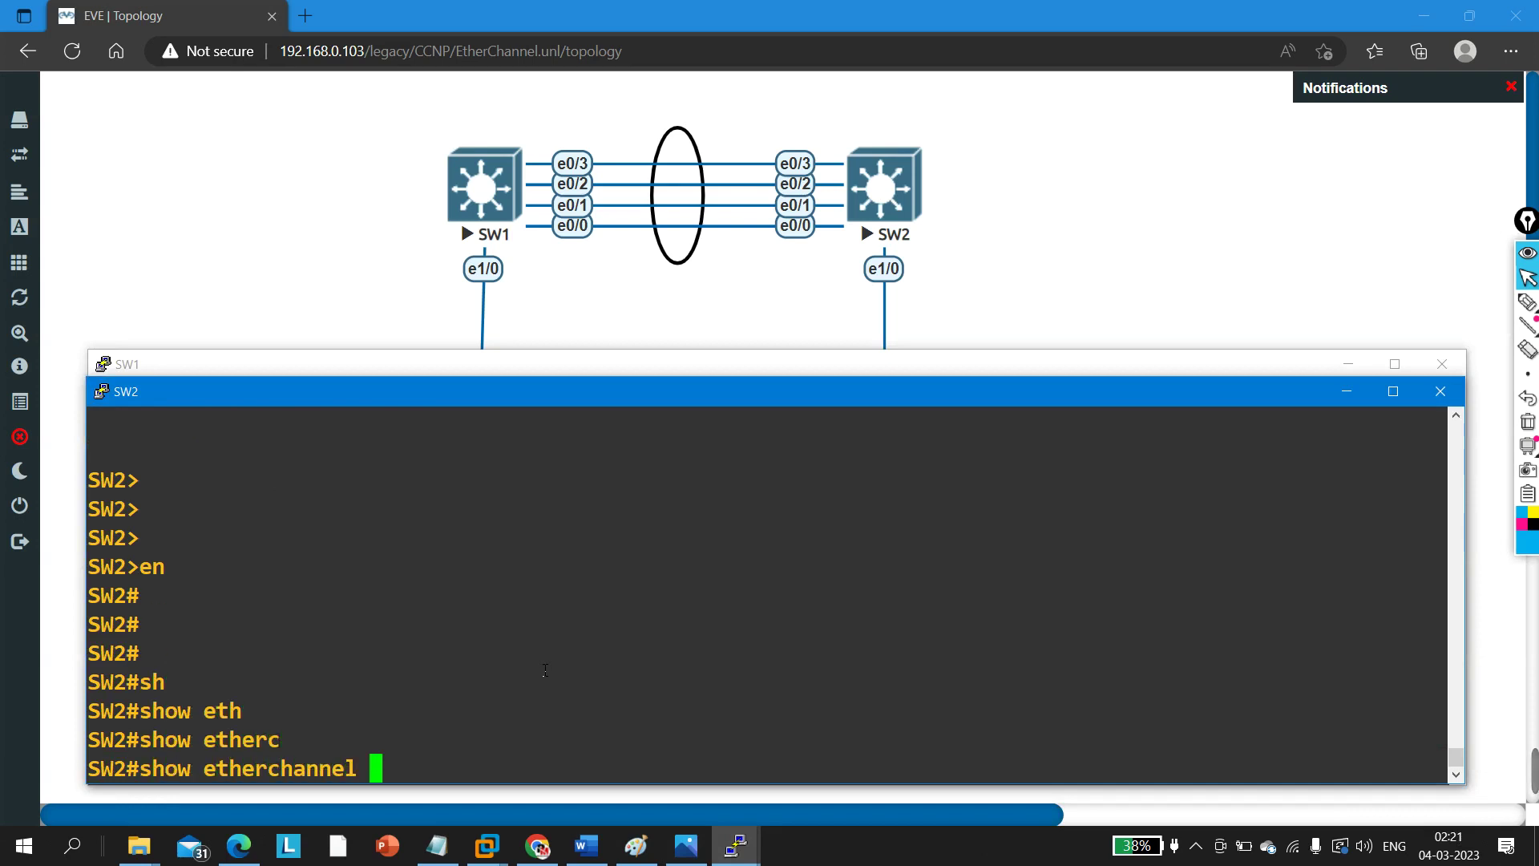
{"action": "type", "text": "pro"}
{"action": "key", "text": "Tab"}
{"action": "key", "text": "Return"}
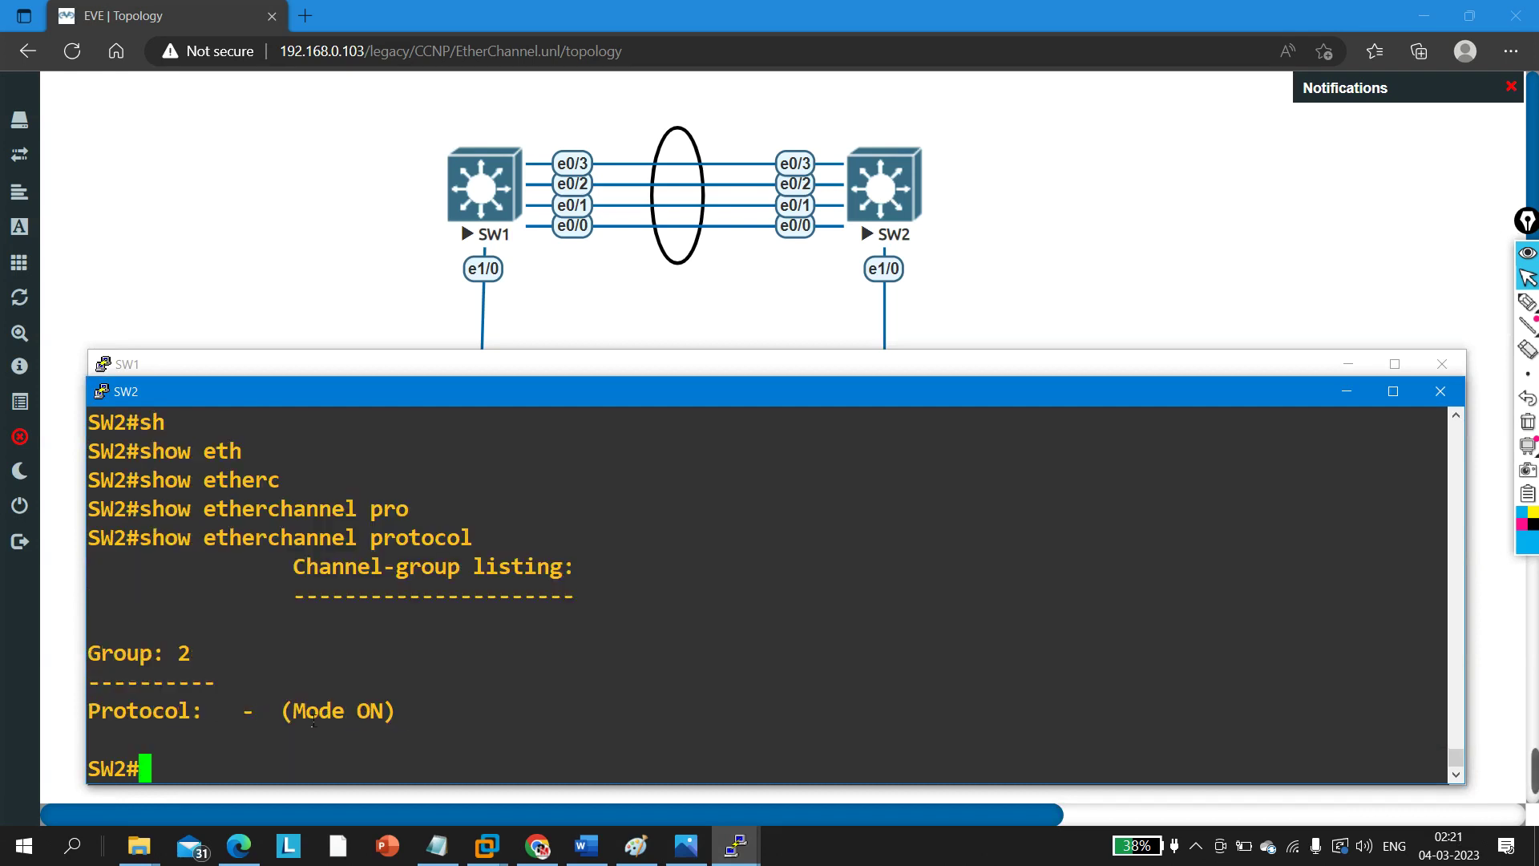
{"action": "left_click_drag", "start_coordinate": [125, 722], "coordinate": [553, 707]}
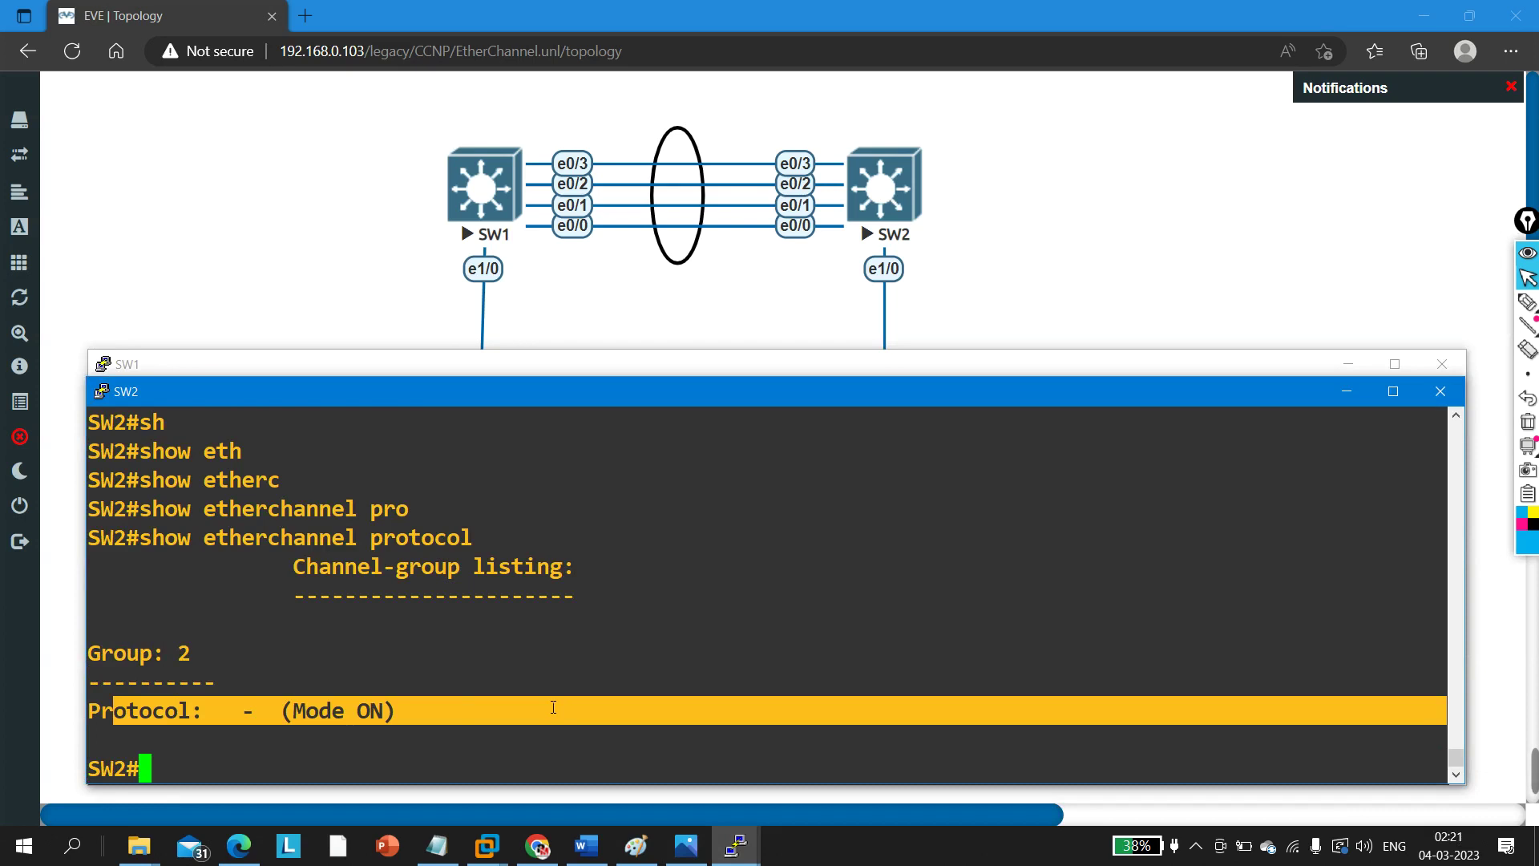
{"action": "left_click", "coordinate": [553, 707]}
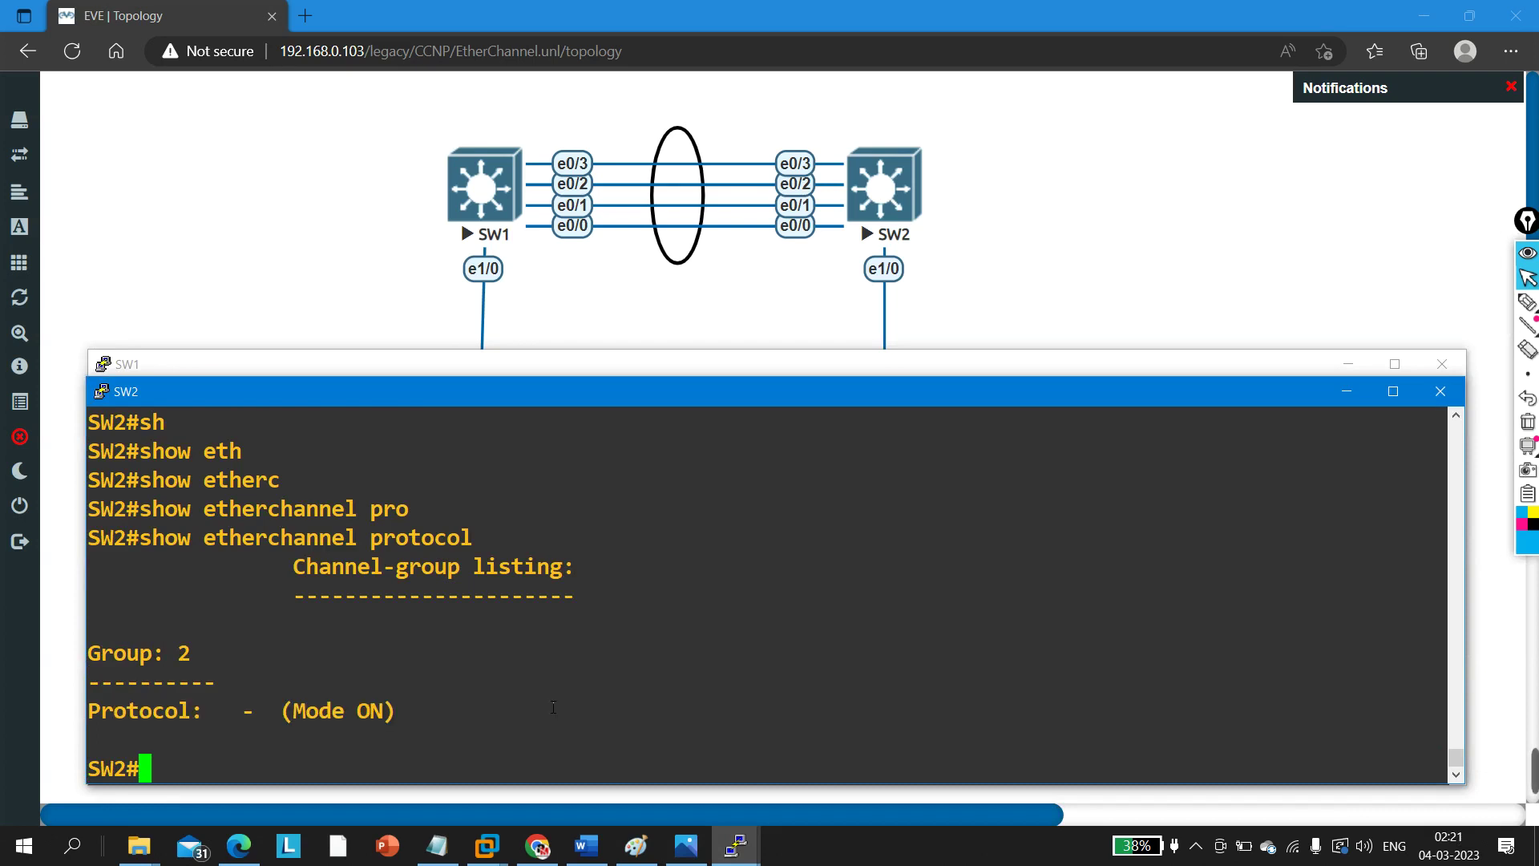
Step: Return to the SW1 console, run show ip int br and highlight the Port-channel1 entry
{"action": "left_click", "coordinate": [1346, 391]}
{"action": "key", "text": "Return"}
{"action": "key", "text": "Return"}
{"action": "key", "text": "Return"}
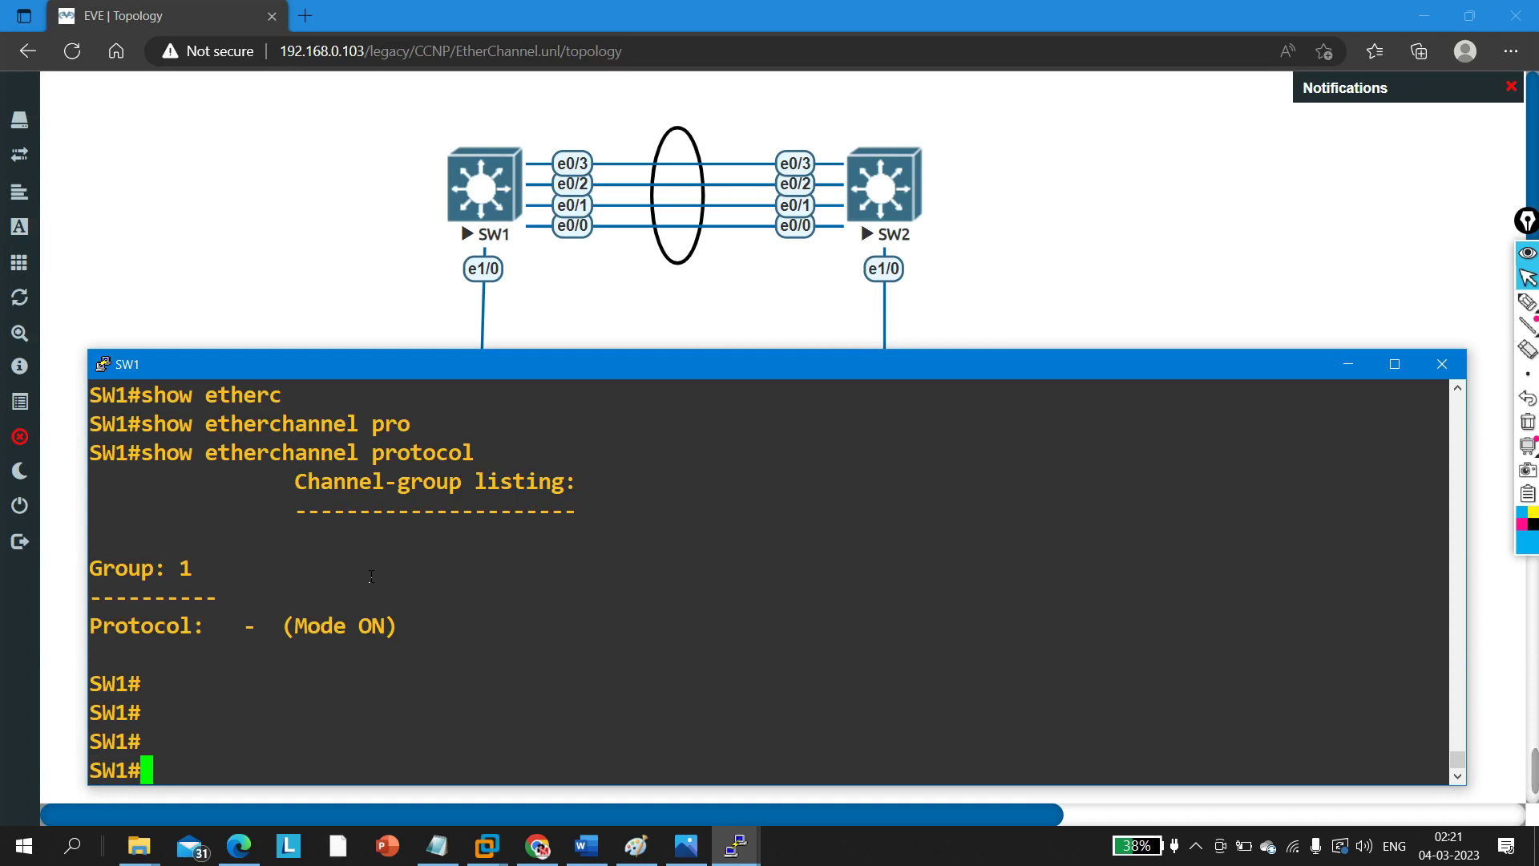
{"action": "type", "text": "sh"}
{"action": "key", "text": "Tab"}
{"action": "type", "text": "i"}
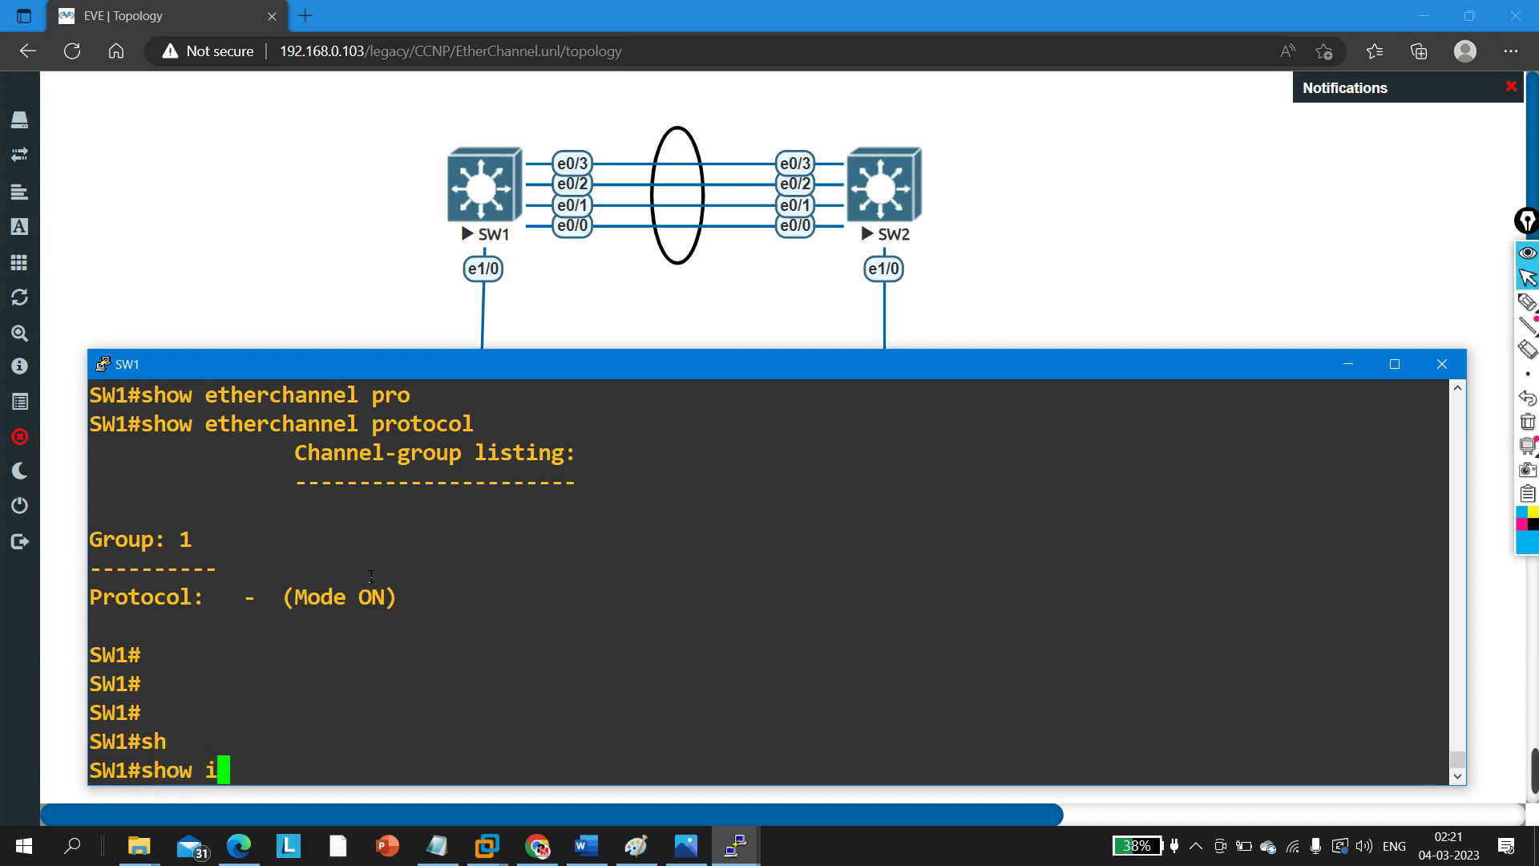
{"action": "type", "text": "p int br"}
{"action": "key", "text": "Return"}
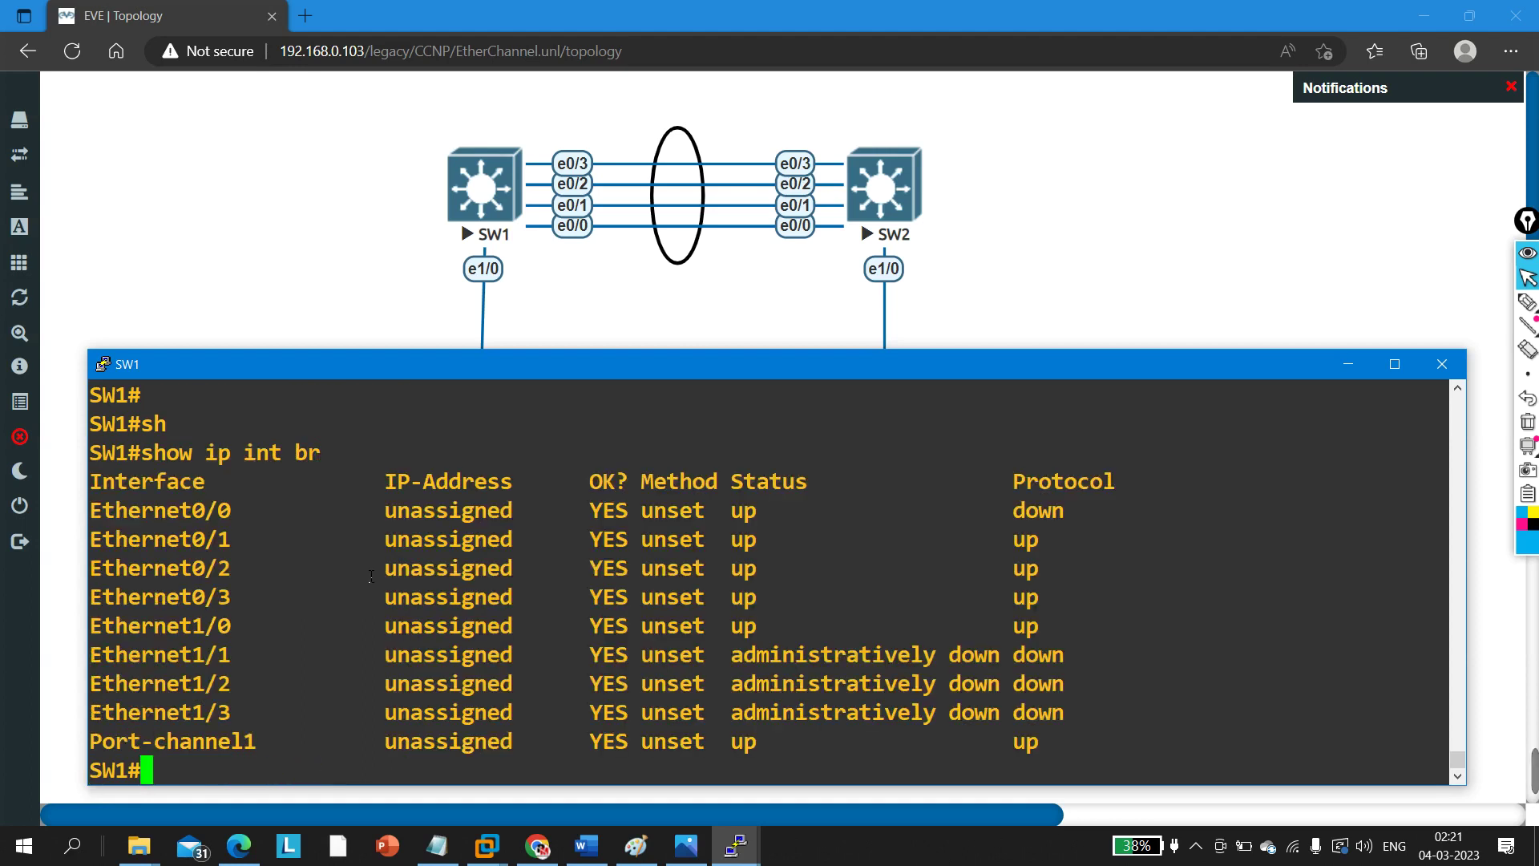
{"action": "key", "text": "Return"}
{"action": "key", "text": "Return"}
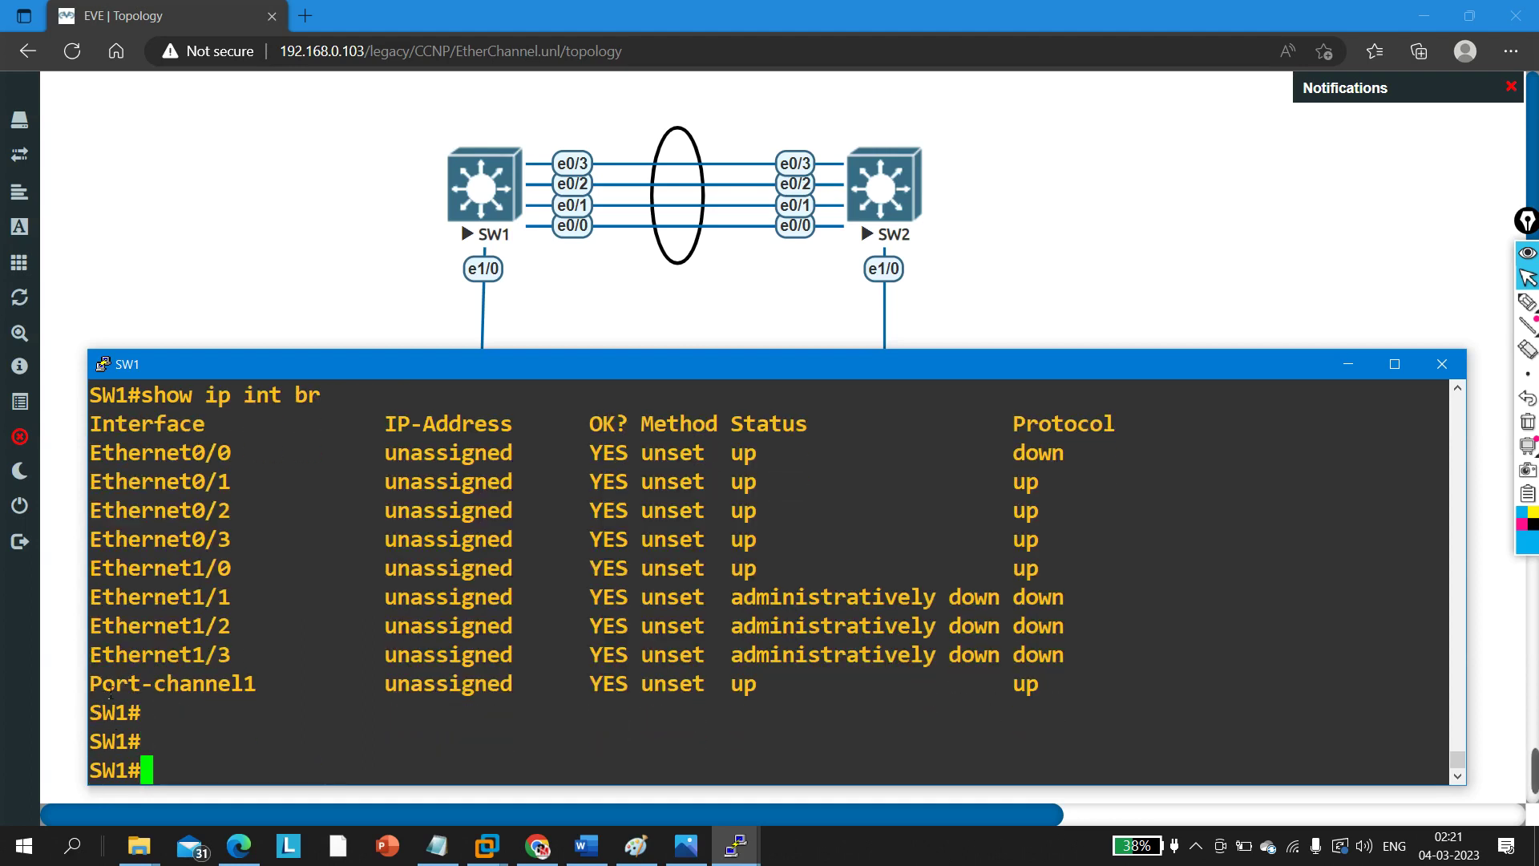
{"action": "left_click_drag", "start_coordinate": [109, 691], "coordinate": [259, 689]}
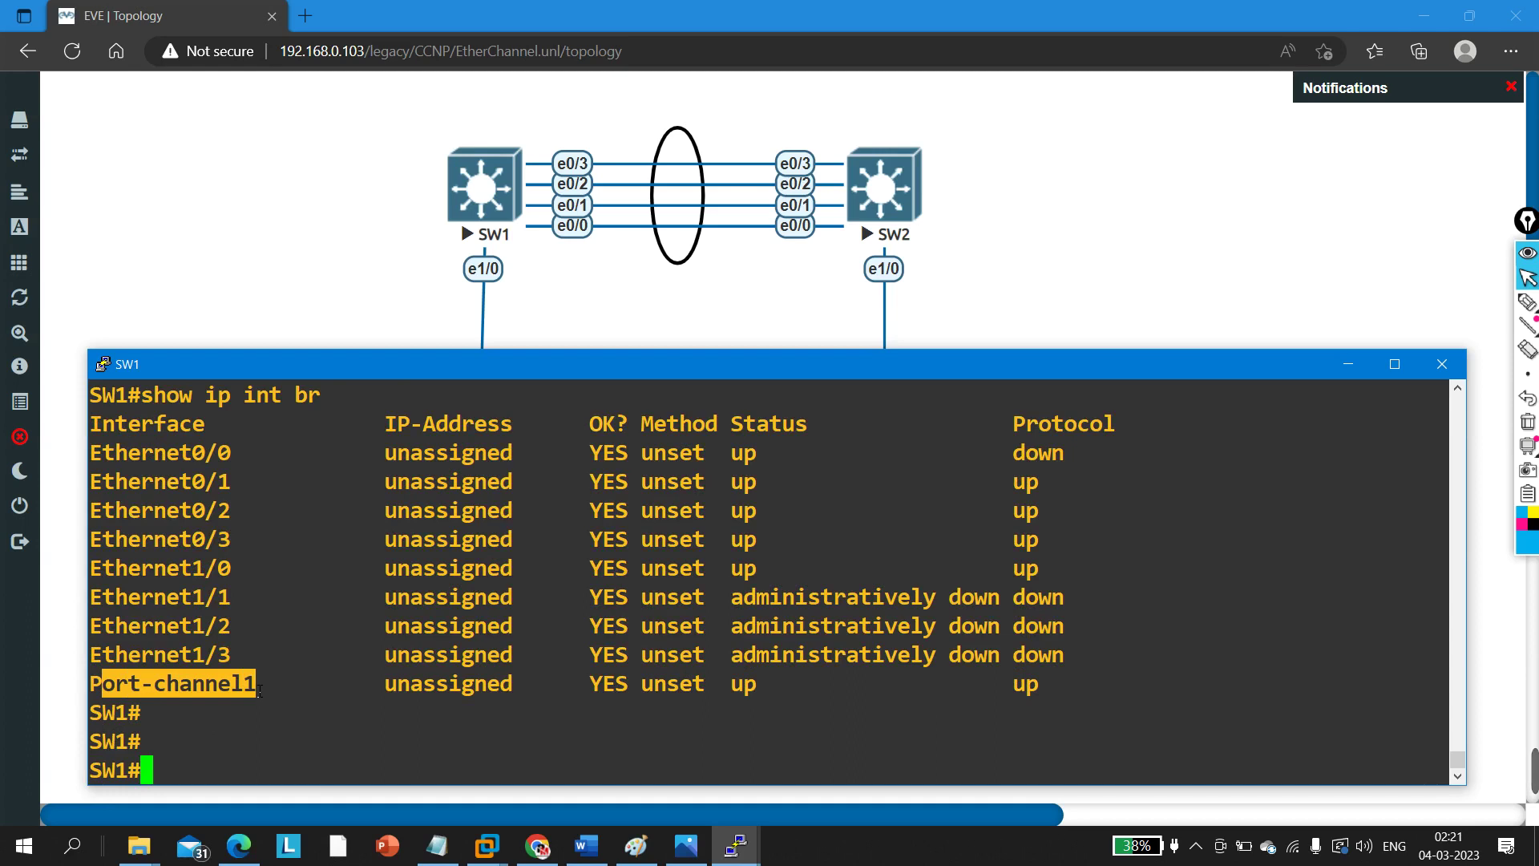
Step: Highlight the Status and Protocol values of the Port-channel1 entry in the SW1 interface list
{"action": "left_click", "coordinate": [259, 689]}
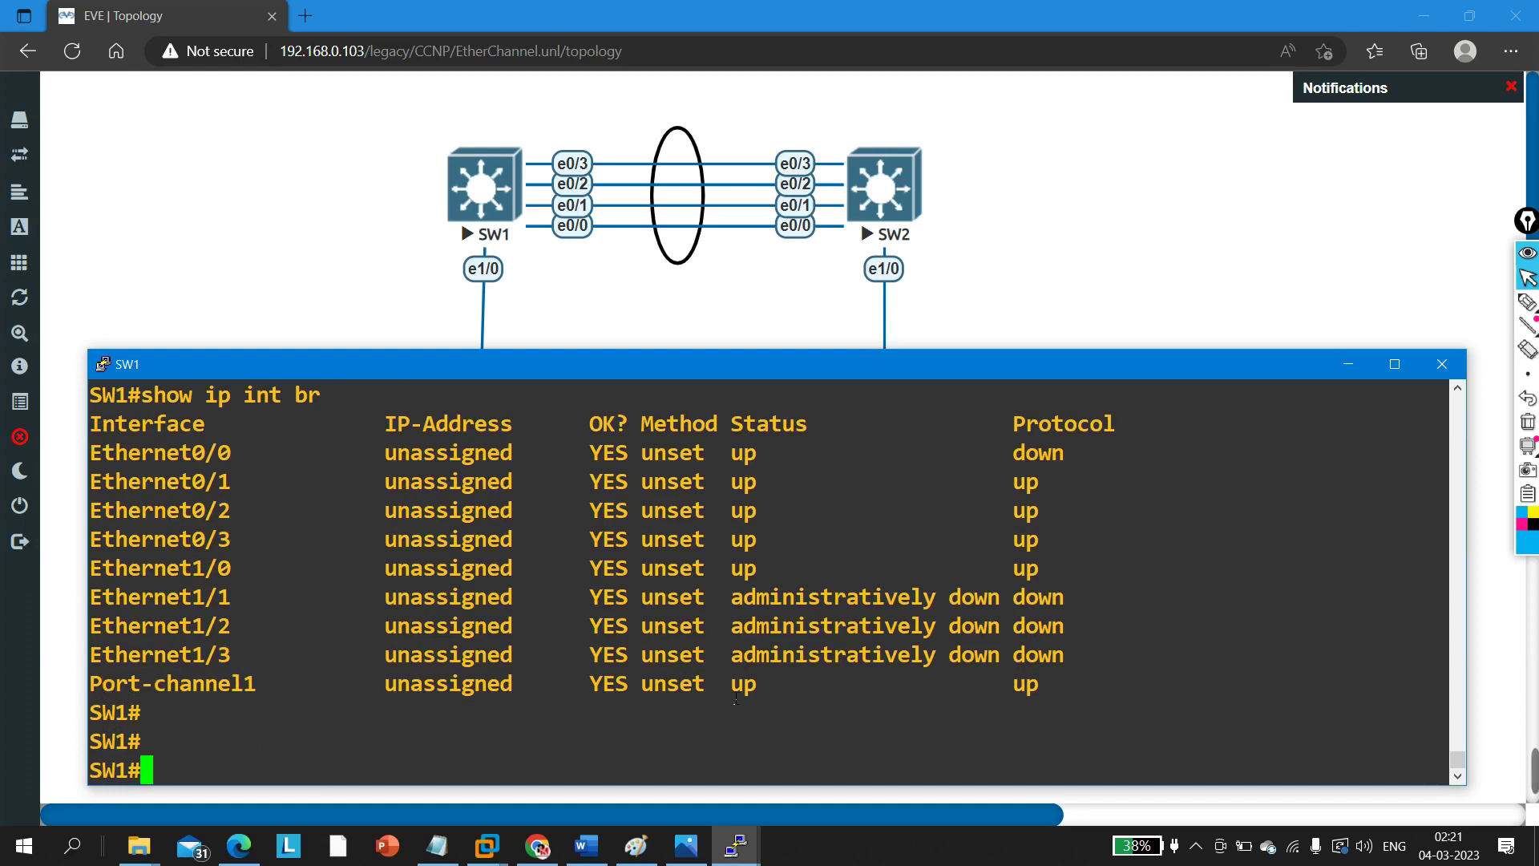
{"action": "left_click_drag", "start_coordinate": [736, 696], "coordinate": [794, 691]}
{"action": "left_click_drag", "start_coordinate": [976, 696], "coordinate": [1113, 697]}
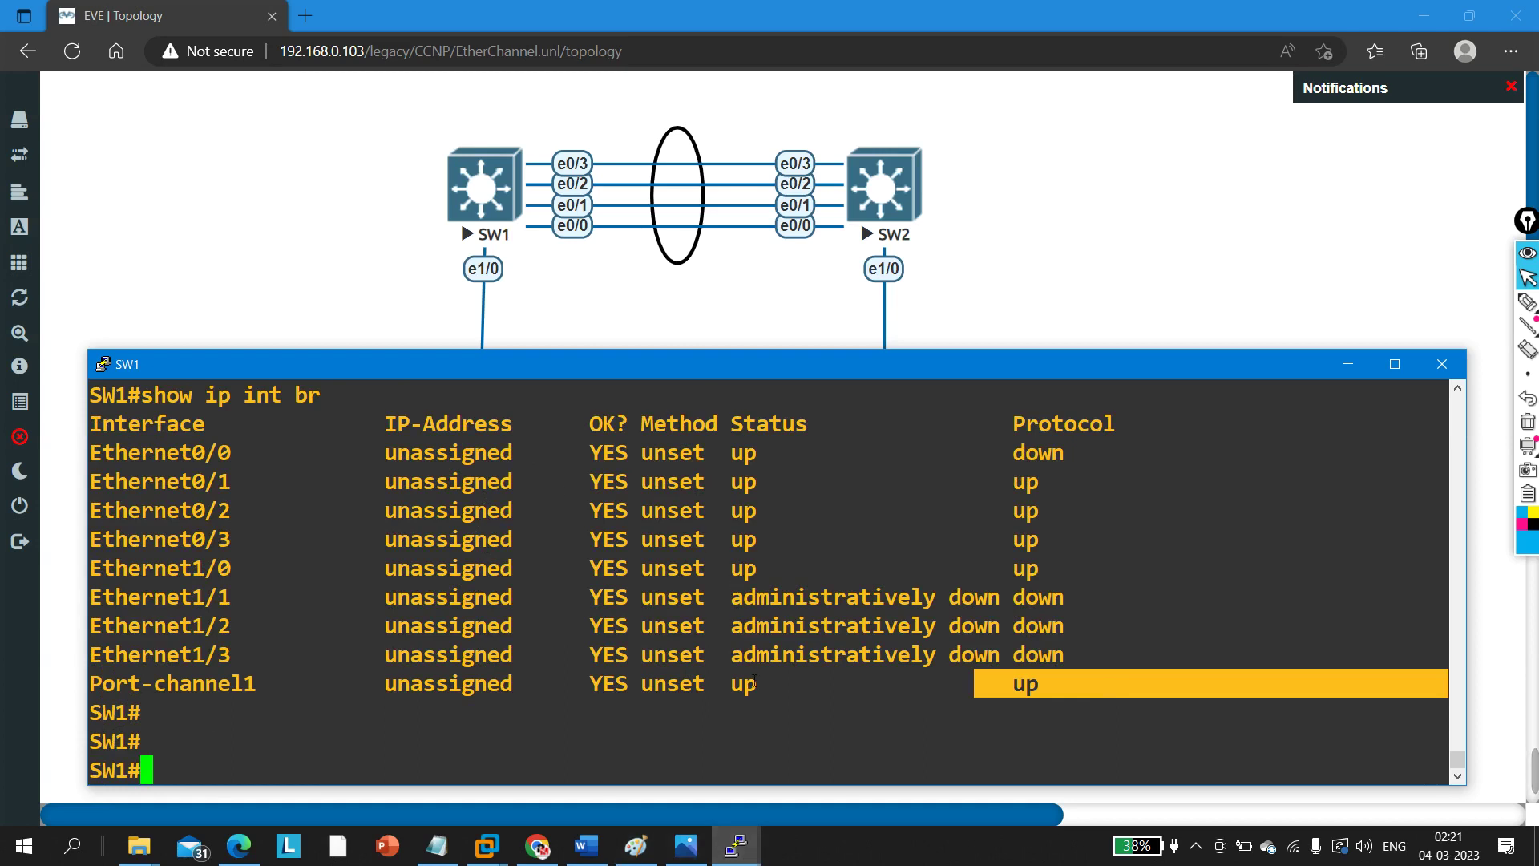
Step: Switch to the SW2 console and run show ip int br
{"action": "left_click", "coordinate": [735, 846]}
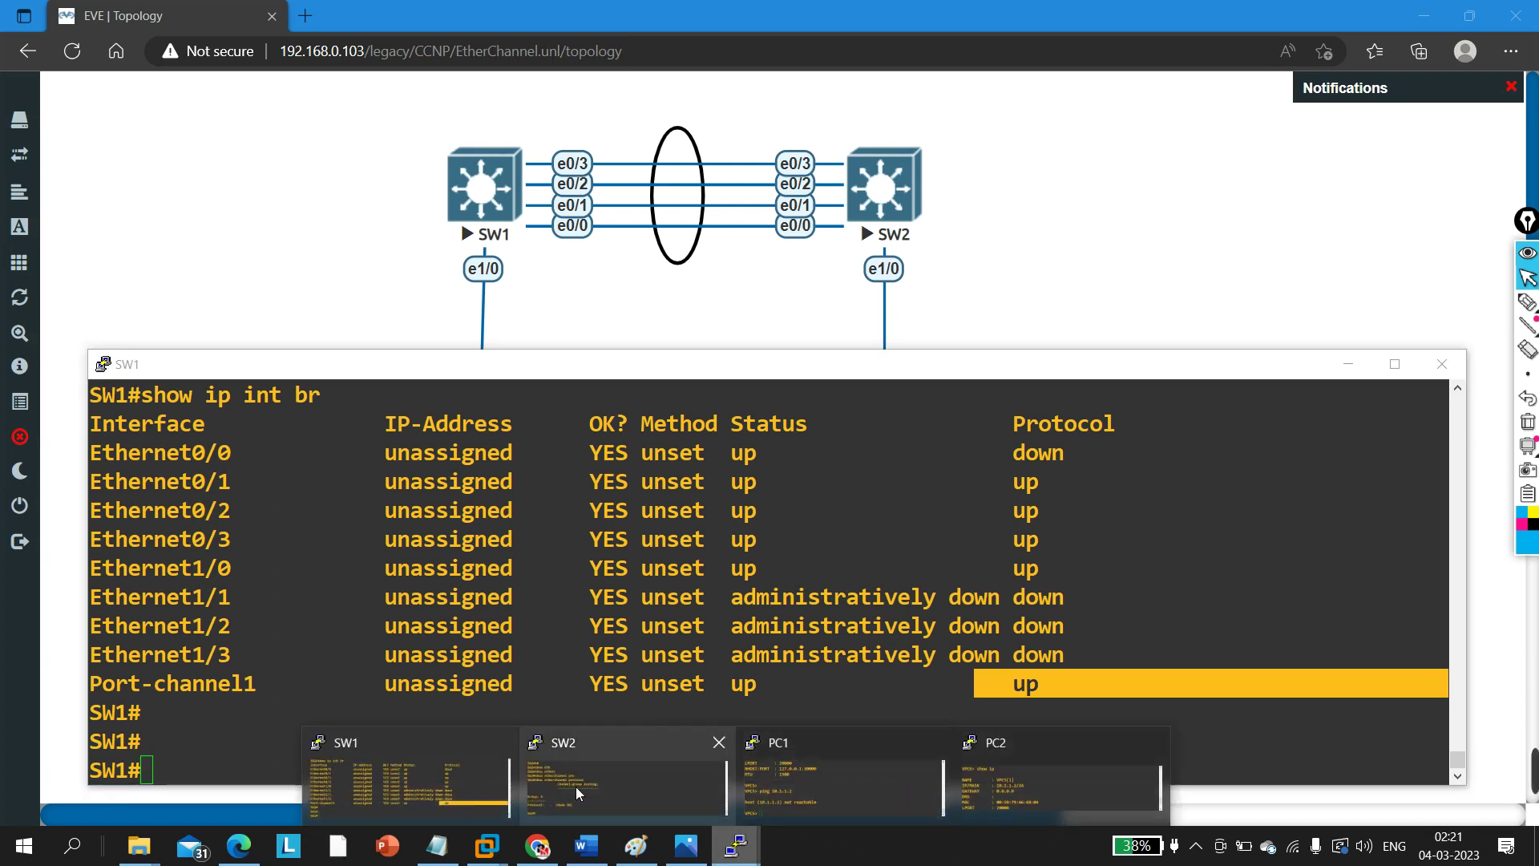
{"action": "left_click", "coordinate": [575, 786]}
{"action": "key", "text": "Return"}
{"action": "key", "text": "Return"}
{"action": "type", "text": "sh"}
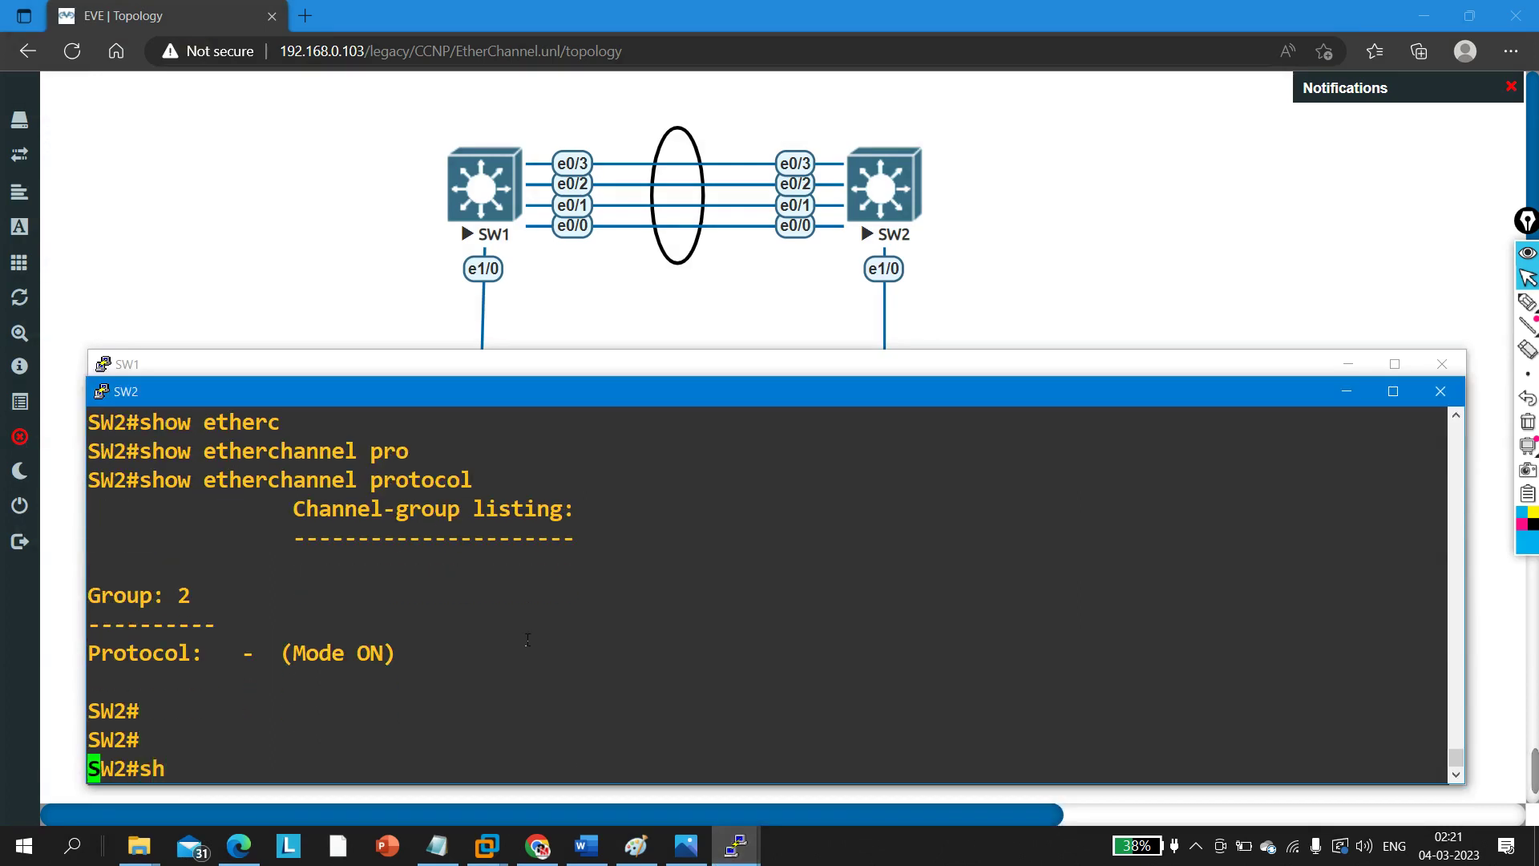
{"action": "key", "text": "Tab"}
{"action": "type", "text": "ip int br"}
{"action": "key", "text": "Return"}
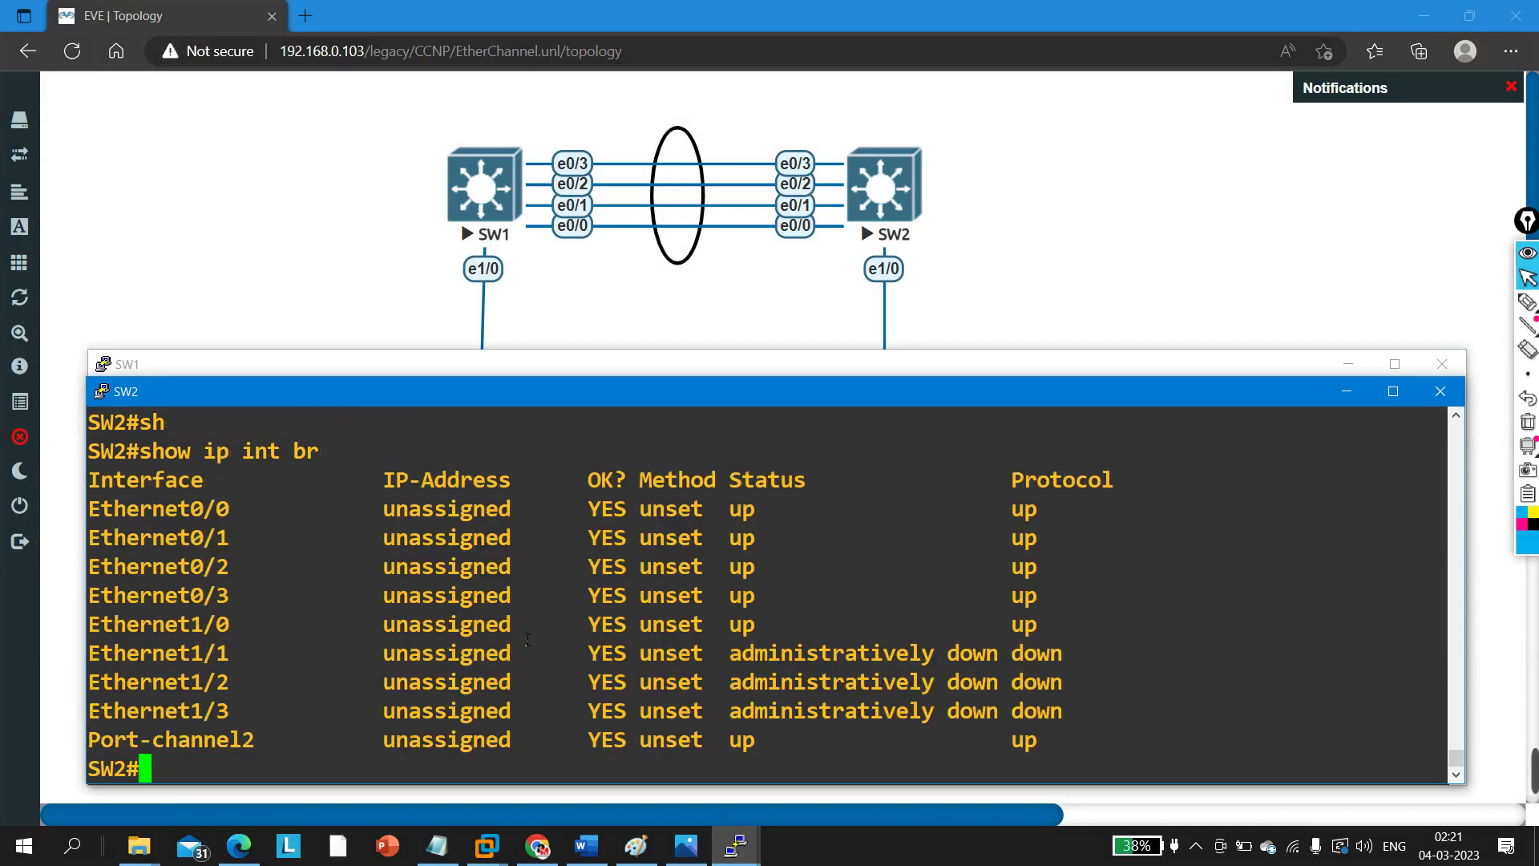
Step: Highlight the Port-channel2 entry on SW2 together with its Status and Protocol values
{"action": "left_click_drag", "start_coordinate": [101, 746], "coordinate": [265, 745]}
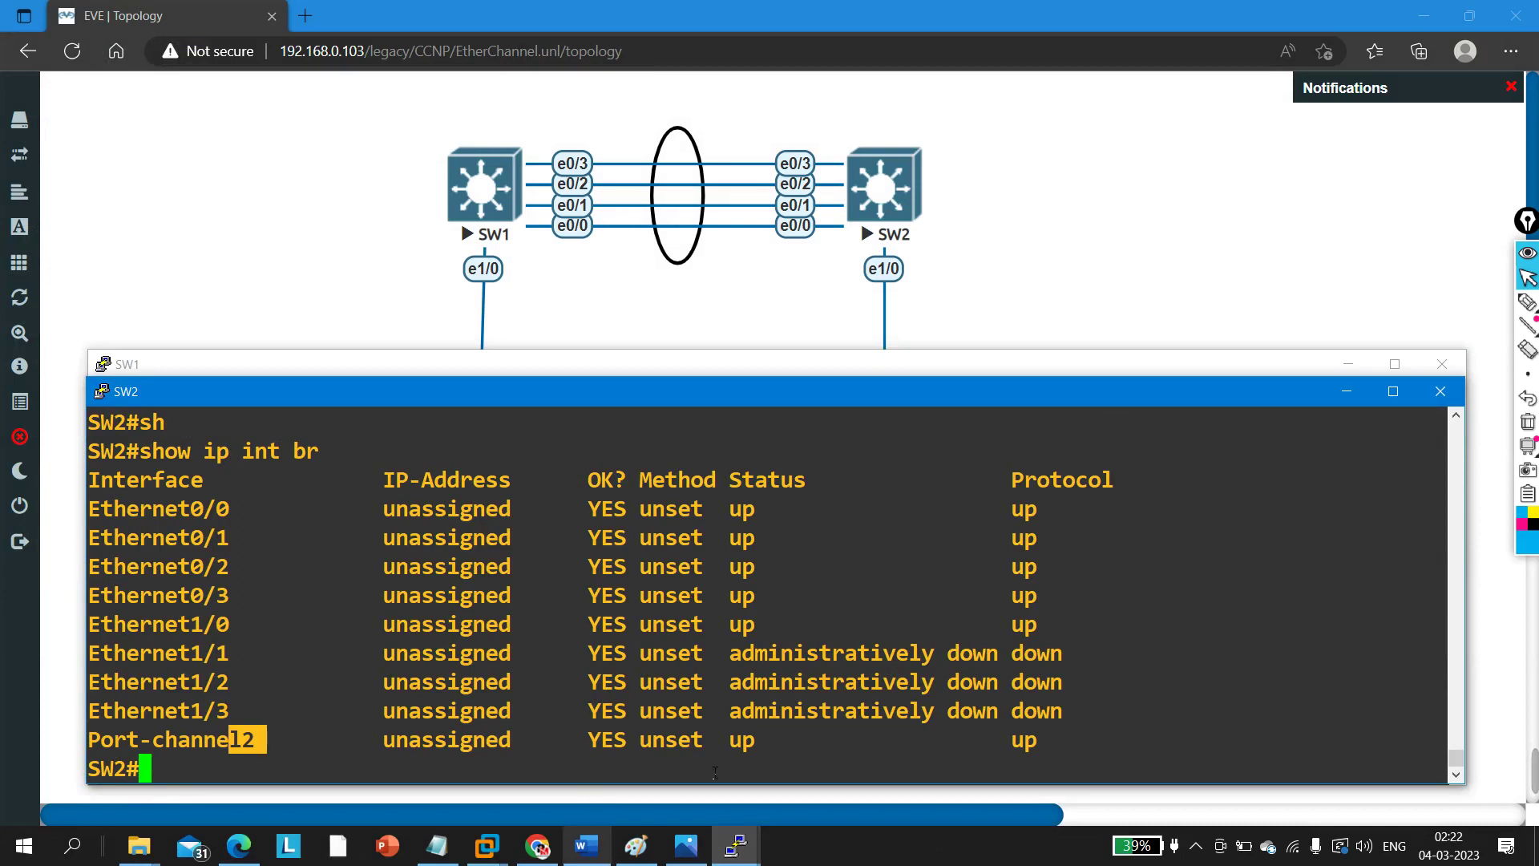
{"action": "left_click_drag", "start_coordinate": [717, 742], "coordinate": [754, 744]}
{"action": "left_click_drag", "start_coordinate": [989, 761], "coordinate": [978, 732]}
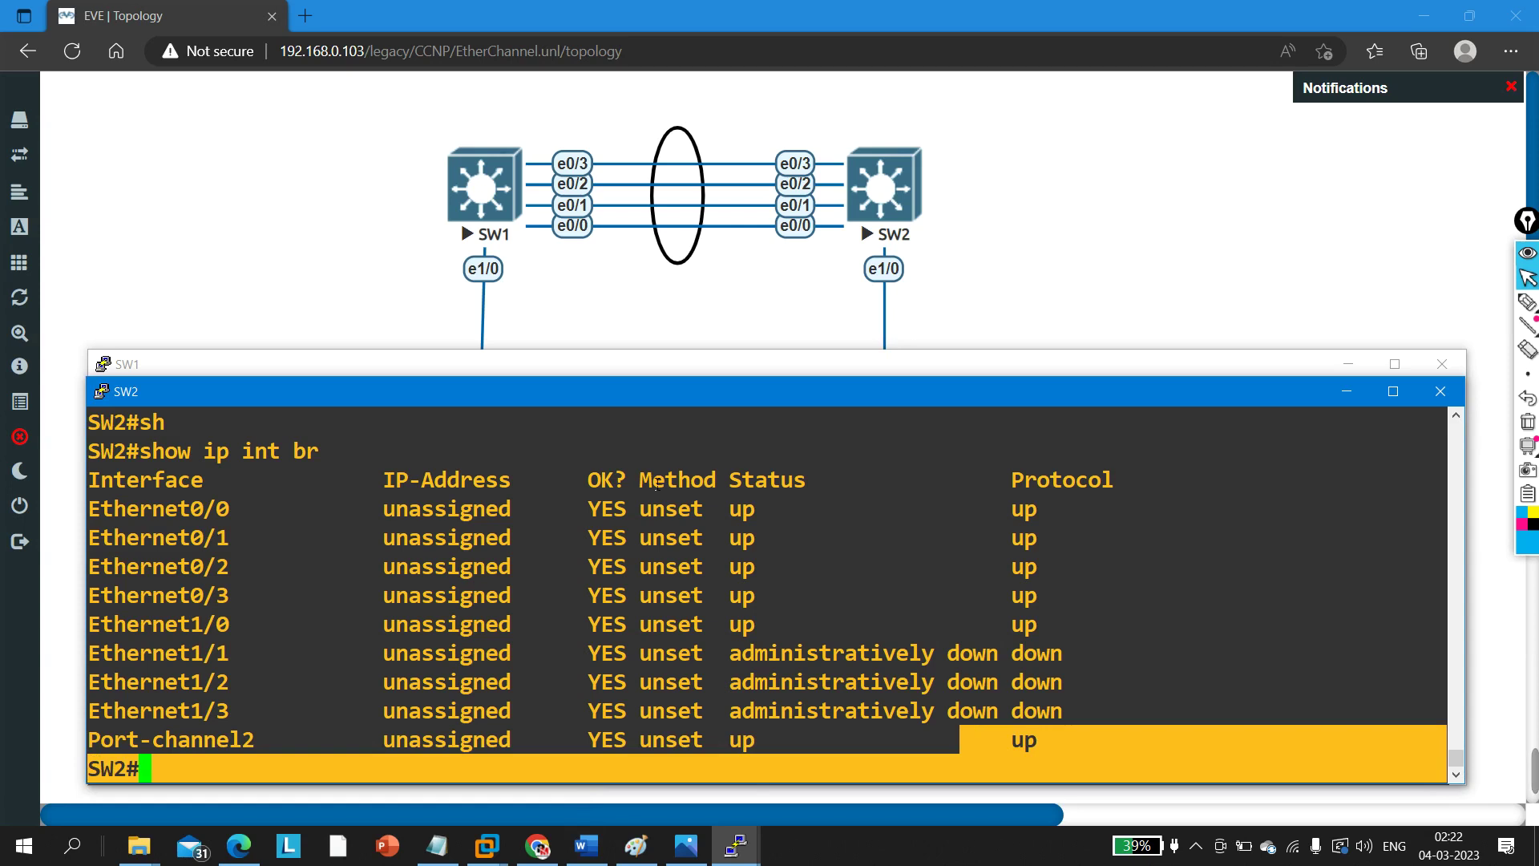
Step: Return to the SW1 console and run show etherchannel summary
{"action": "left_click", "coordinate": [1343, 393]}
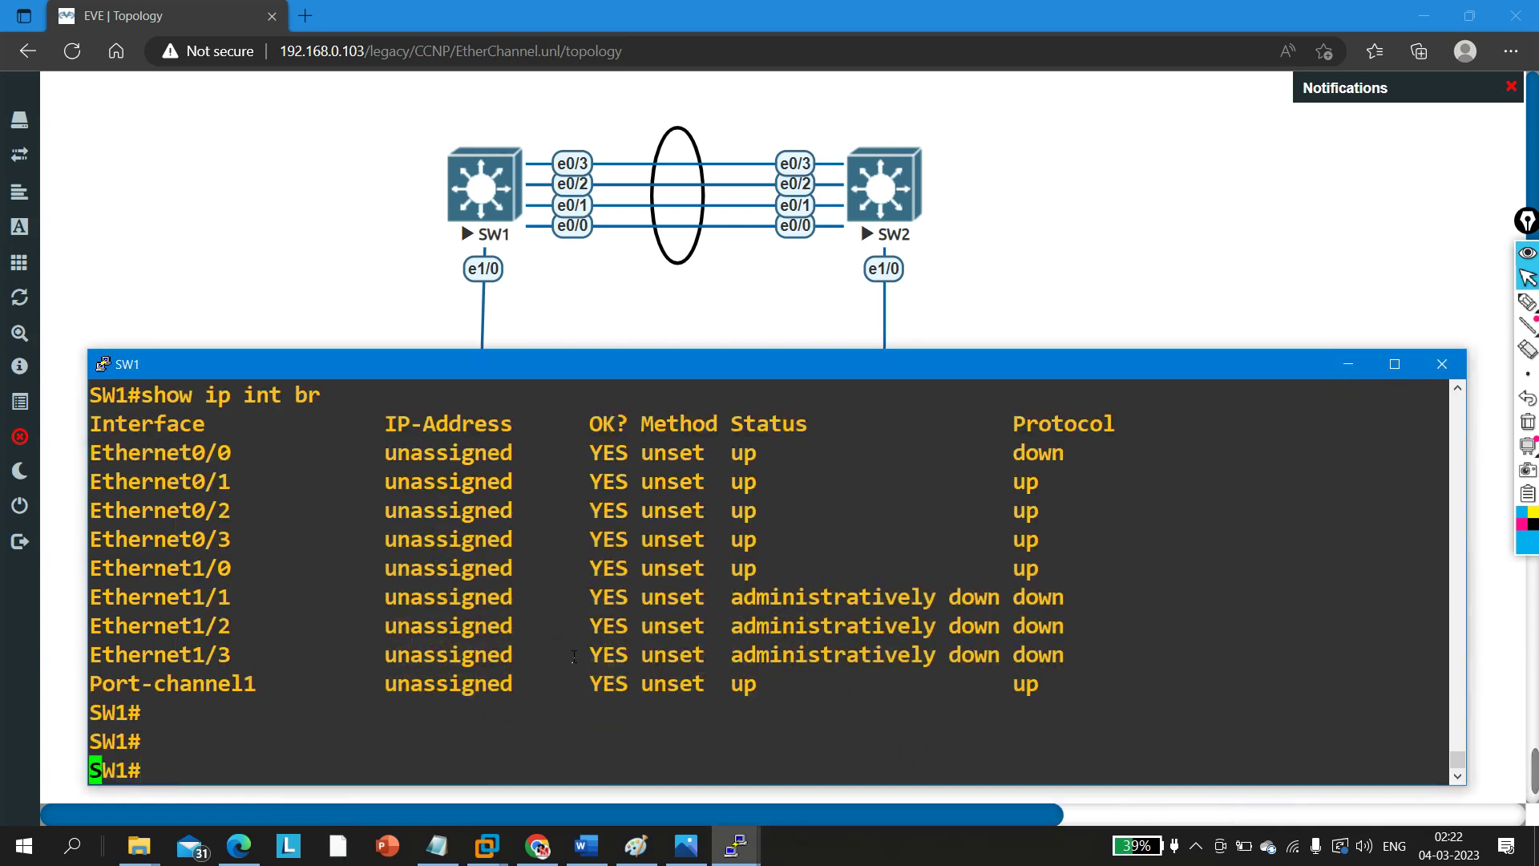
{"action": "key", "text": "Return"}
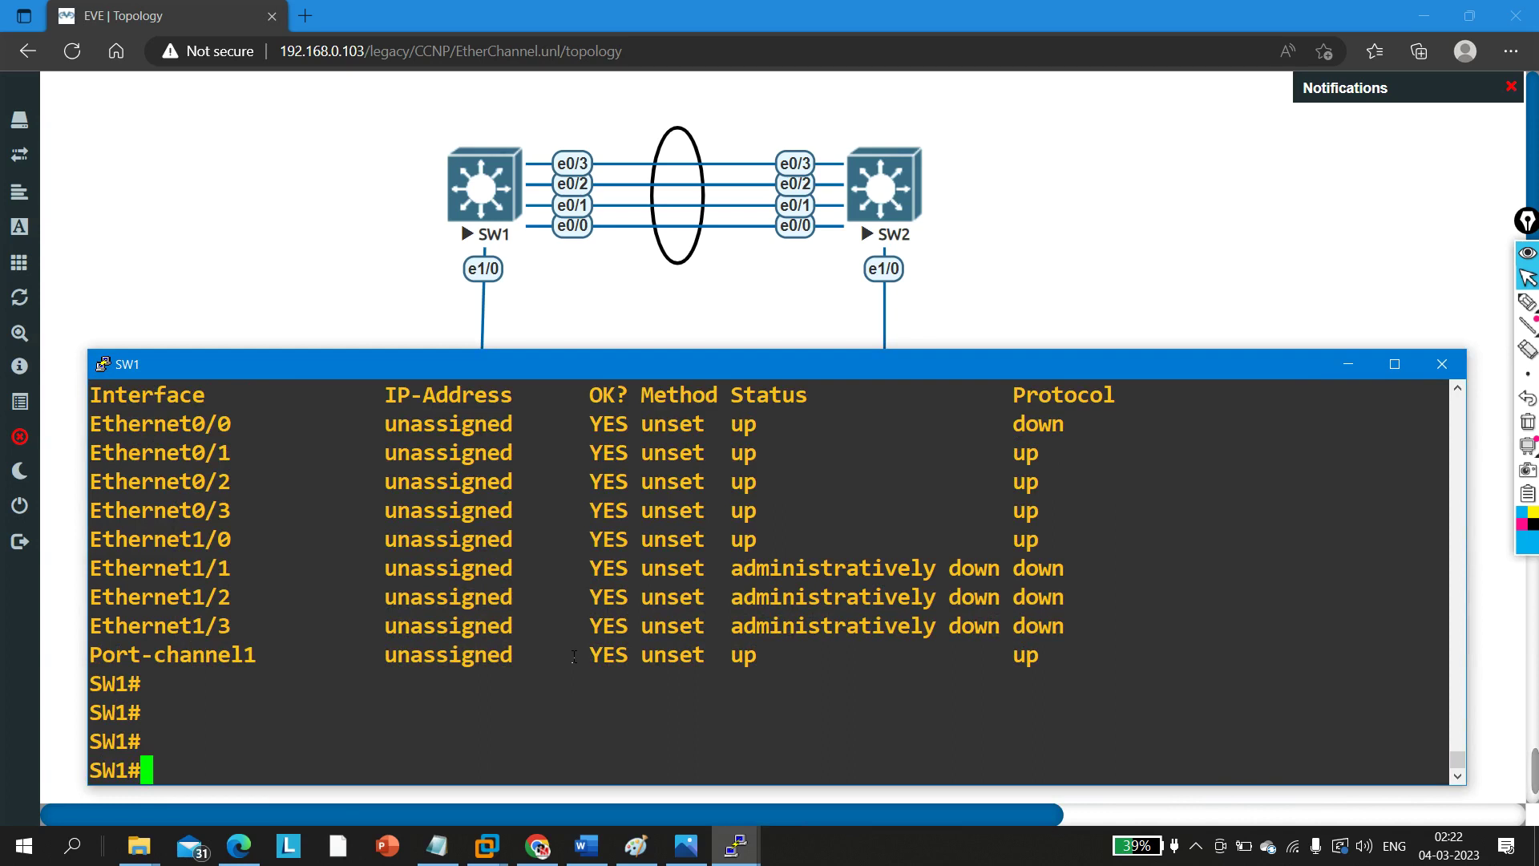
{"action": "key", "text": "Return"}
{"action": "type", "text": "sgh"}
{"action": "key", "text": "Tab"}
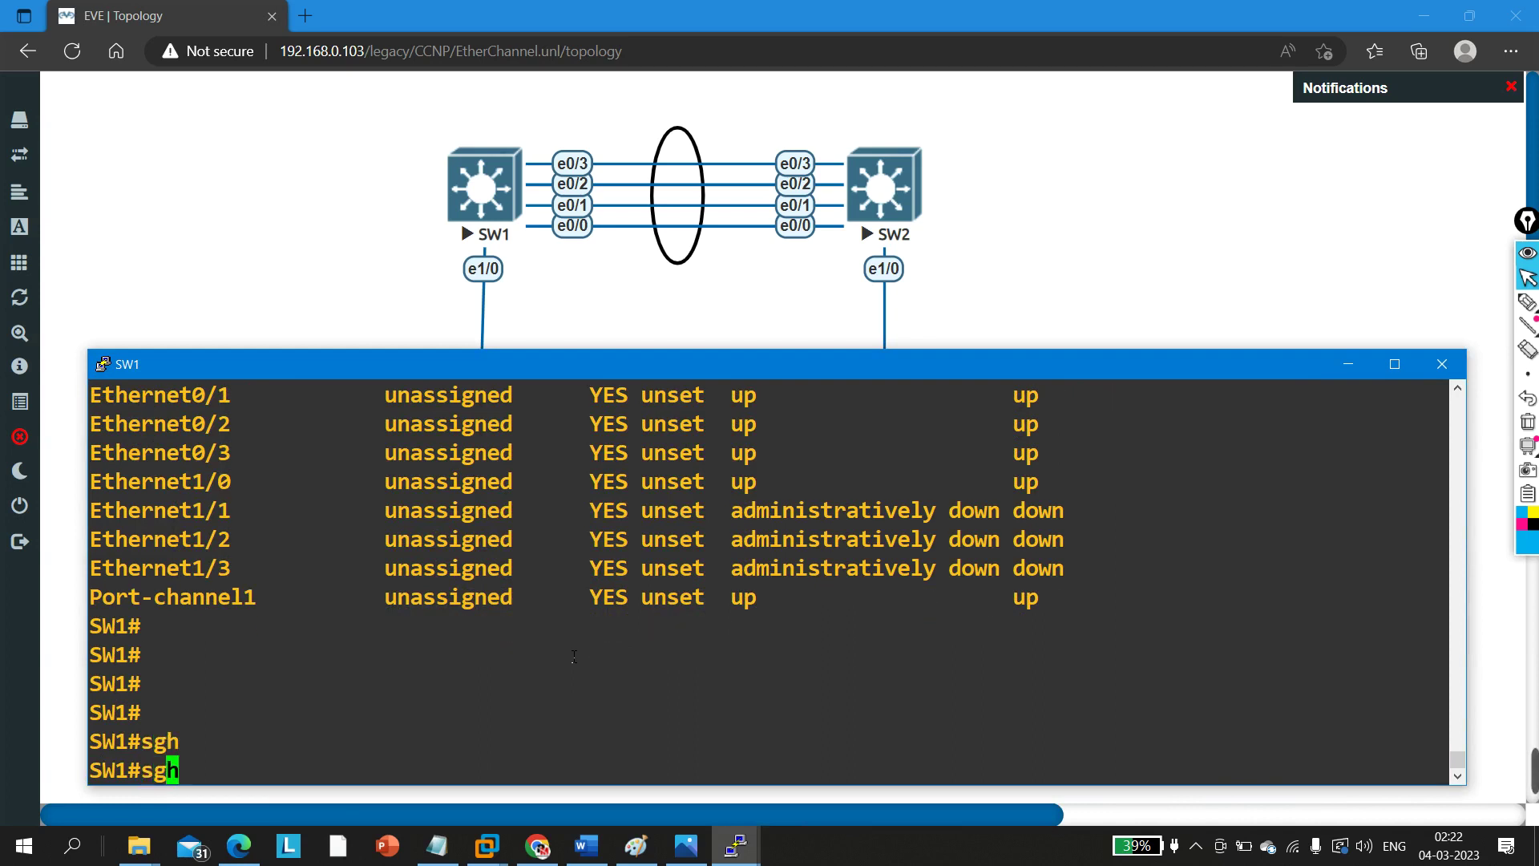
{"action": "key", "text": "BackSpace"}
{"action": "key", "text": "BackSpace"}
{"action": "type", "text": "h"}
{"action": "key", "text": "Tab"}
{"action": "type", "text": "e"}
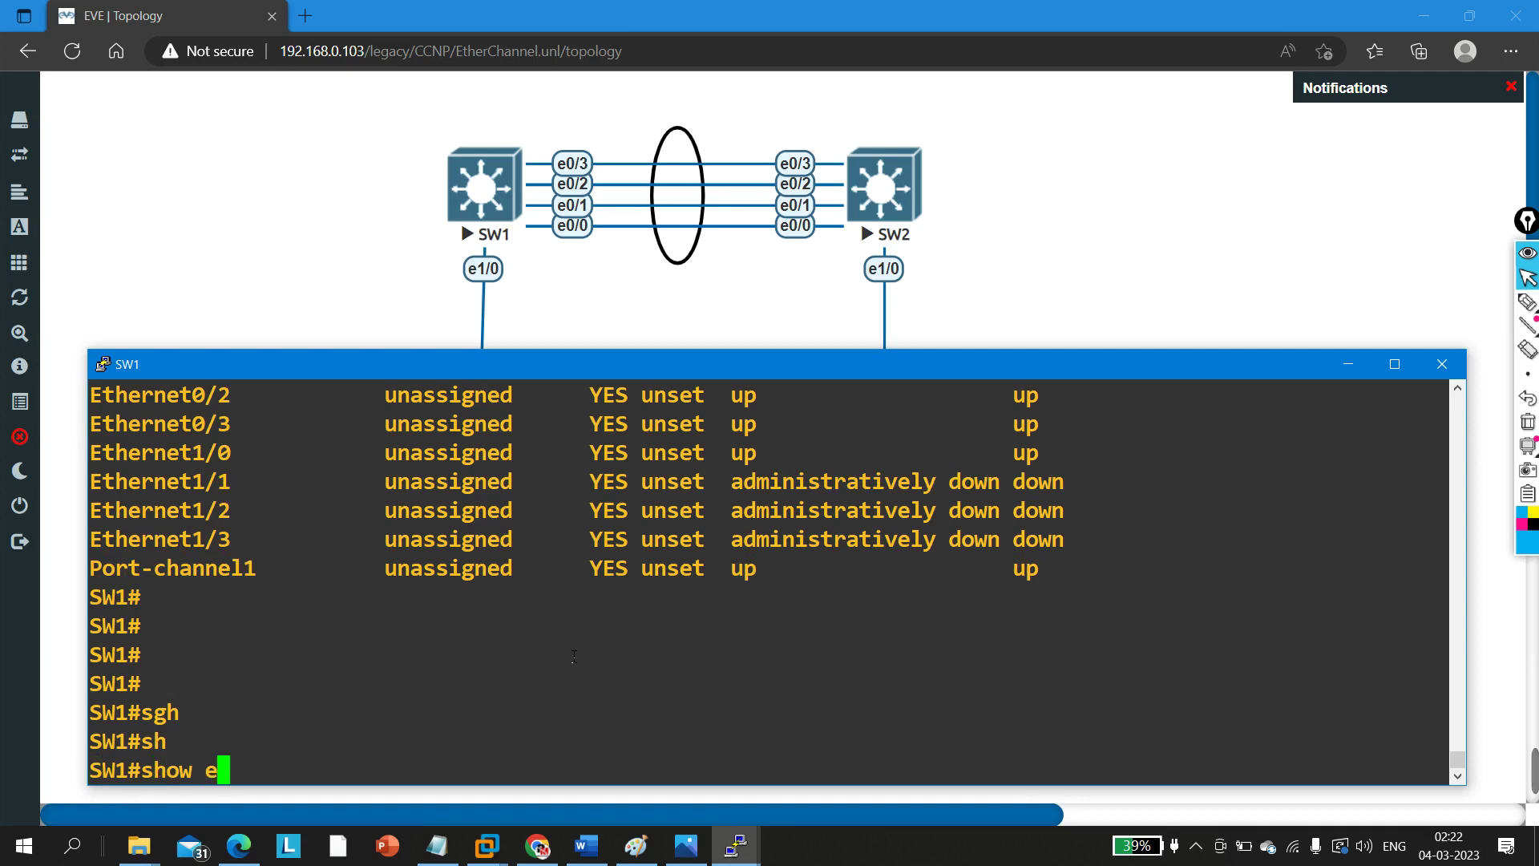
{"action": "type", "text": "th"}
{"action": "key", "text": "Tab"}
{"action": "type", "text": "er"}
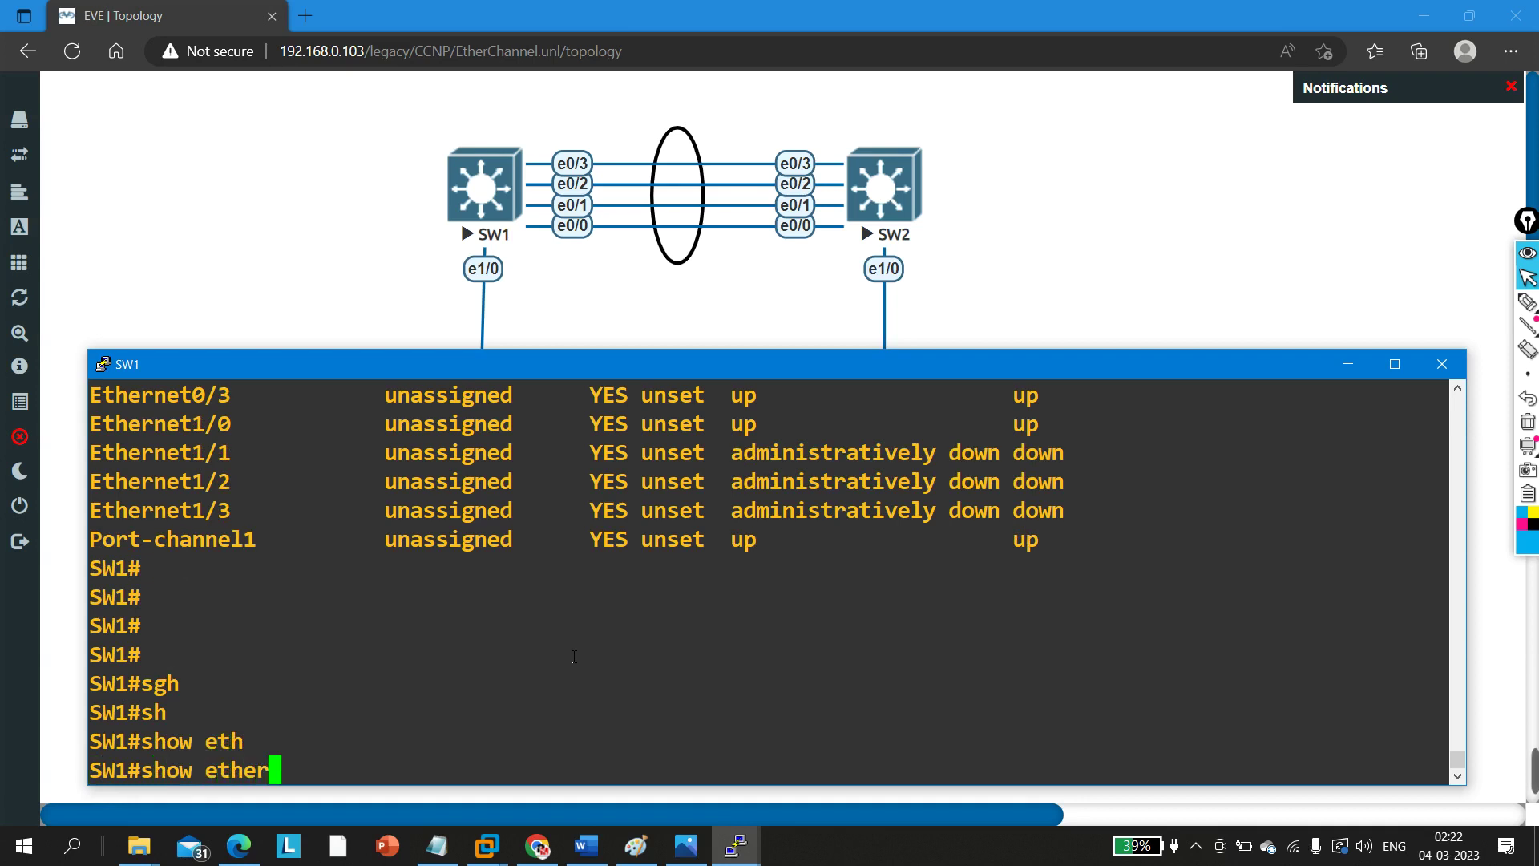
{"action": "type", "text": "c"}
{"action": "key", "text": "Tab"}
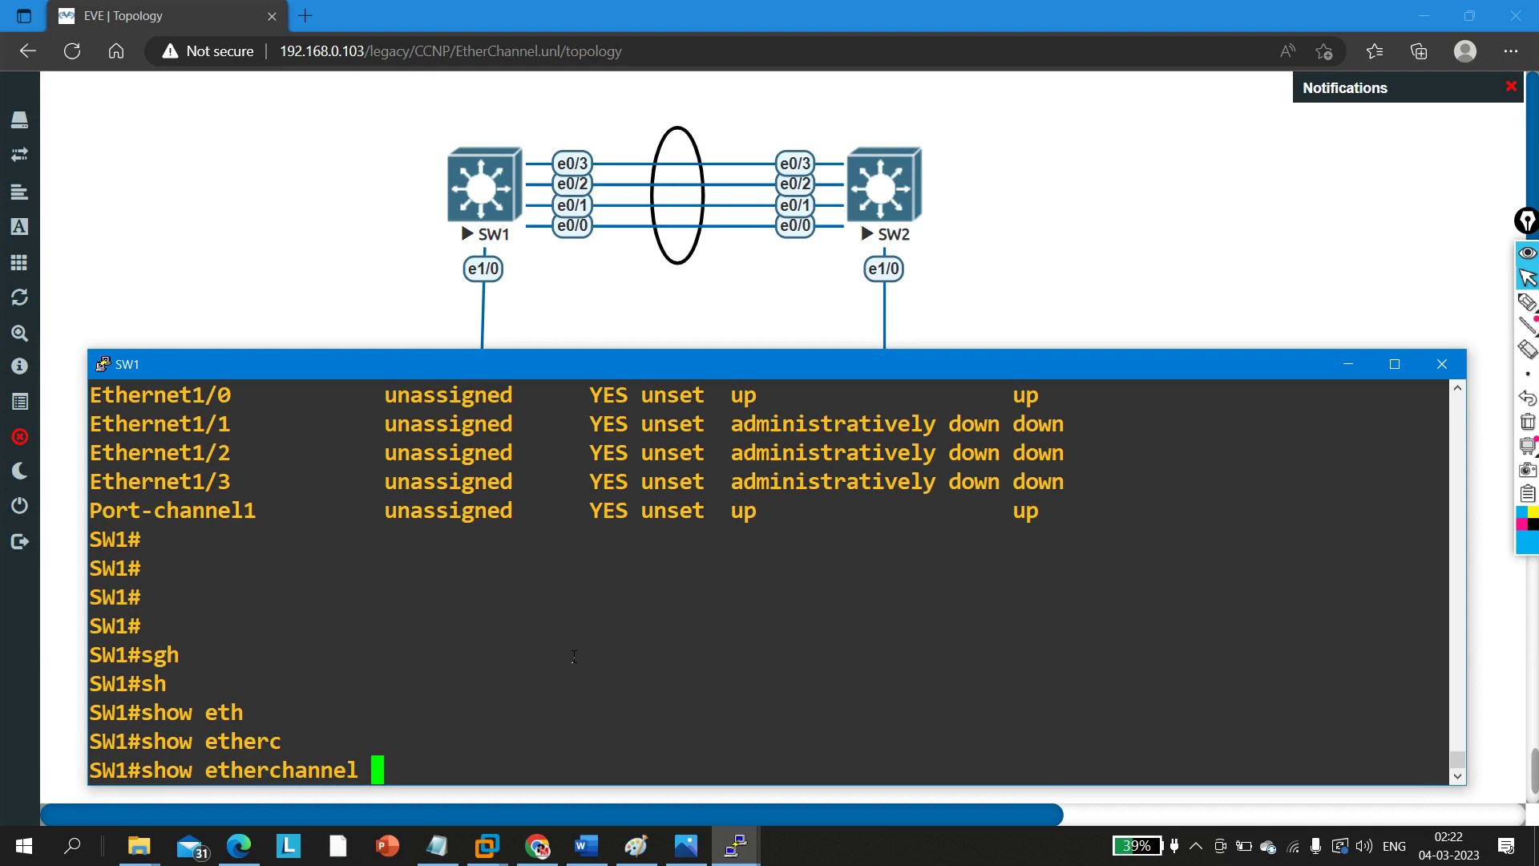
{"action": "type", "text": "su"}
{"action": "key", "text": "Tab"}
{"action": "key", "text": "Return"}
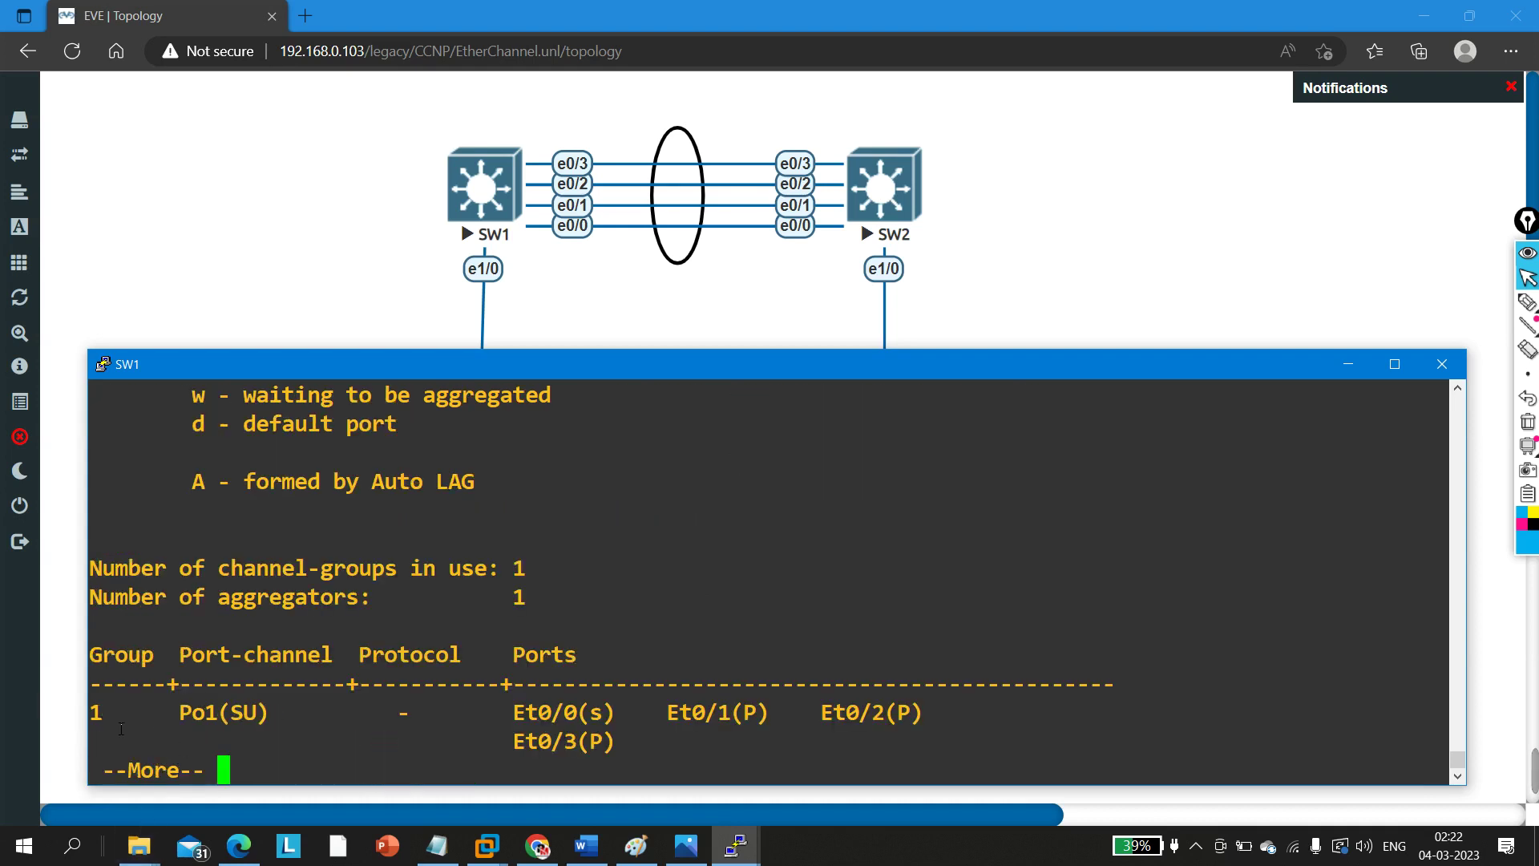
Step: Highlight the port-channel entry and its member ports in the SW1 EtherChannel summary
{"action": "left_click_drag", "start_coordinate": [119, 725], "coordinate": [252, 712]}
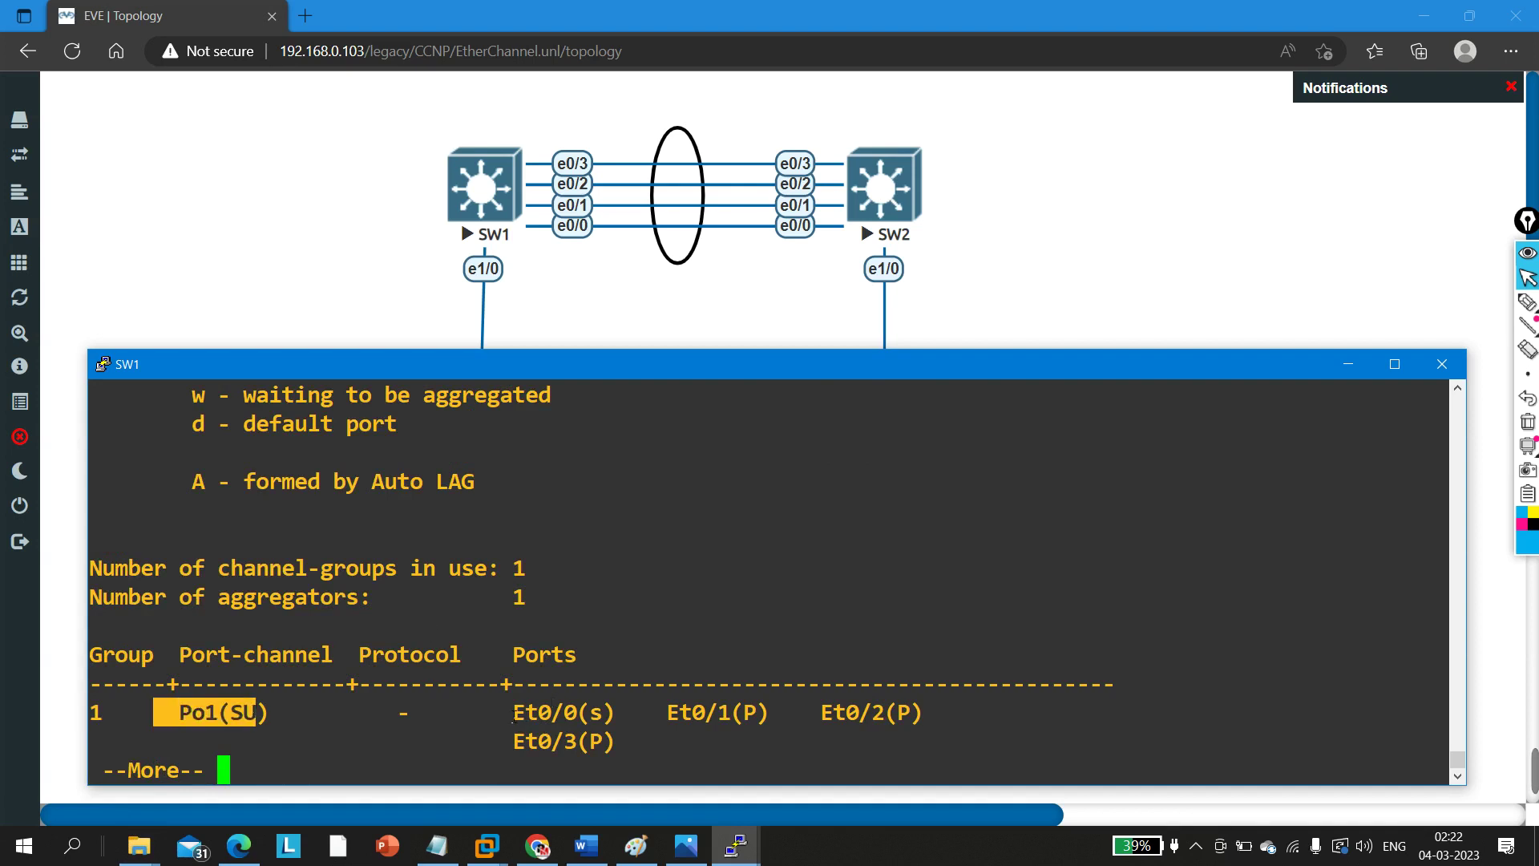
{"action": "left_click_drag", "start_coordinate": [505, 713], "coordinate": [629, 758]}
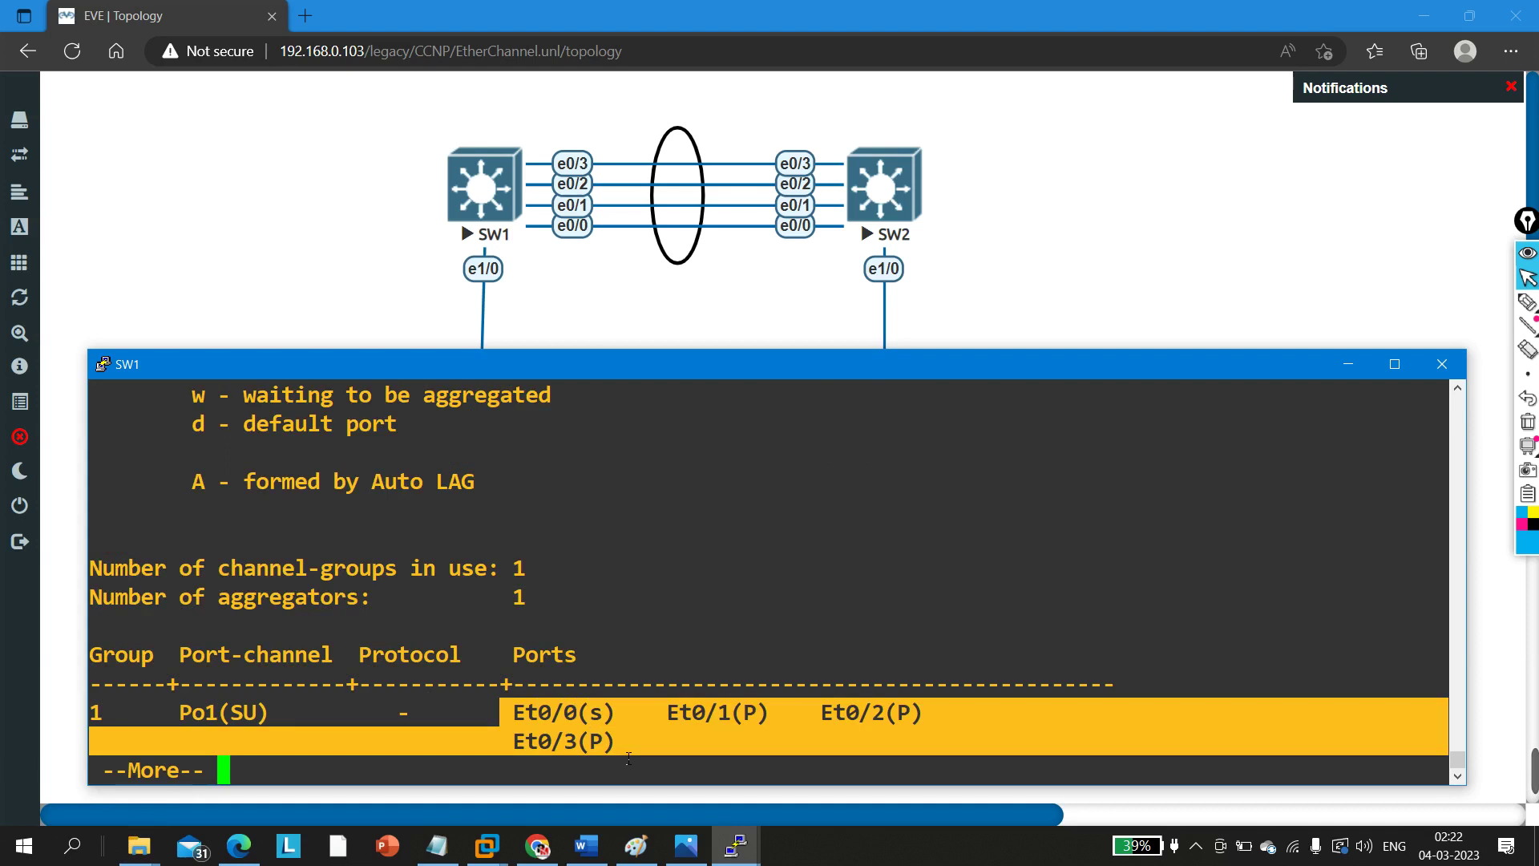
{"action": "left_click", "coordinate": [628, 758]}
Step: Switch to the SW2 console, run show etherchannel summary and highlight the member ports Et0/0 to Et0/3
{"action": "mouse_move", "coordinate": [736, 846]}
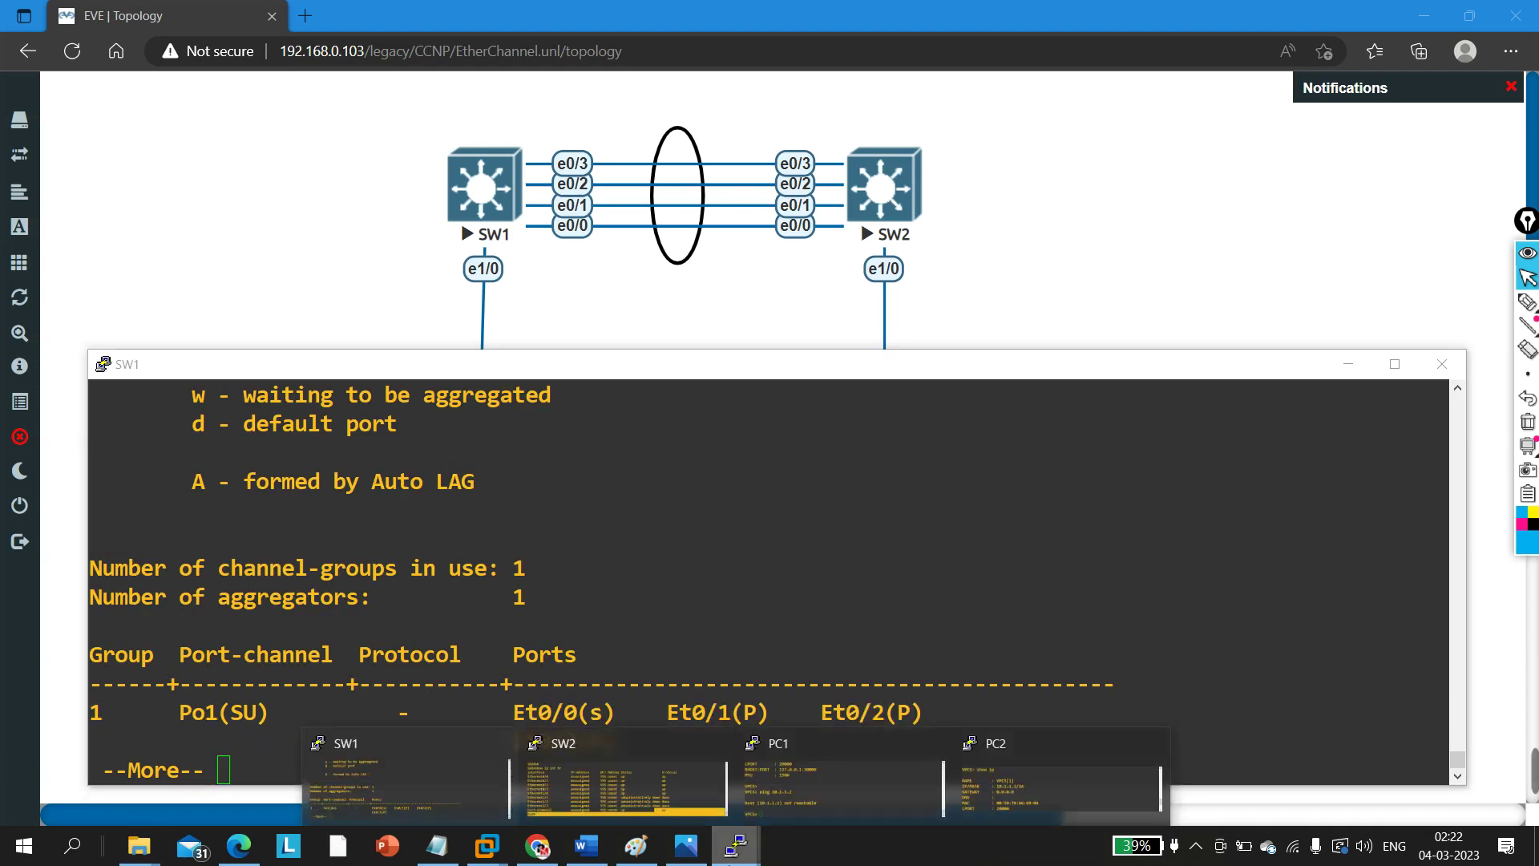
{"action": "left_click", "coordinate": [599, 789]}
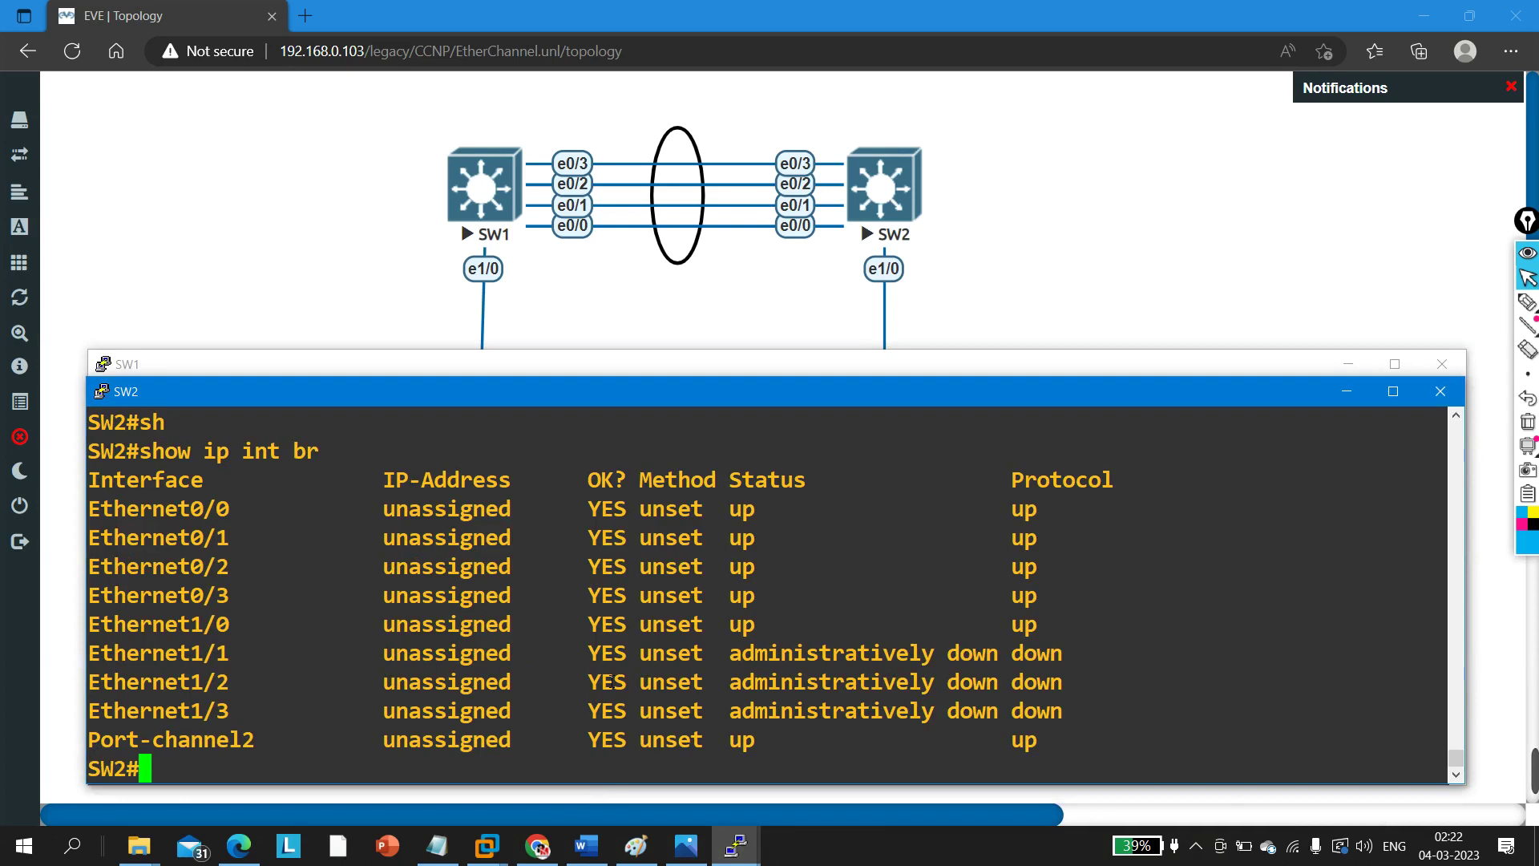
{"action": "key", "text": "Return"}
{"action": "key", "text": "Return"}
{"action": "key", "text": "Return"}
{"action": "type", "text": "sh"}
{"action": "key", "text": "Tab"}
{"action": "type", "text": "et"}
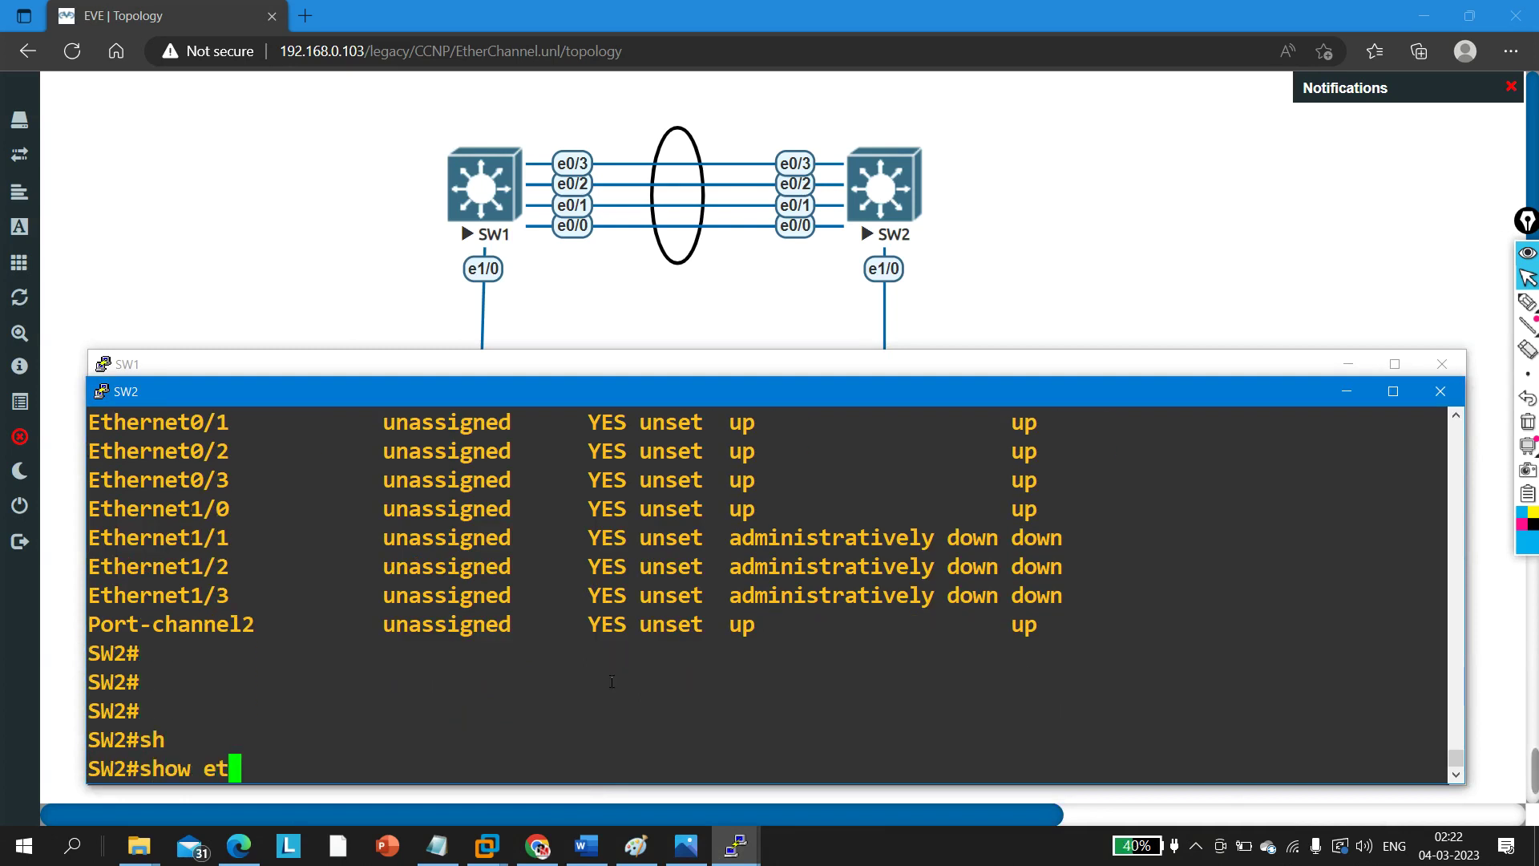
{"action": "key", "text": "Tab"}
{"action": "type", "text": "herc"}
{"action": "key", "text": "Tab"}
{"action": "type", "text": "su"}
{"action": "key", "text": "Tab"}
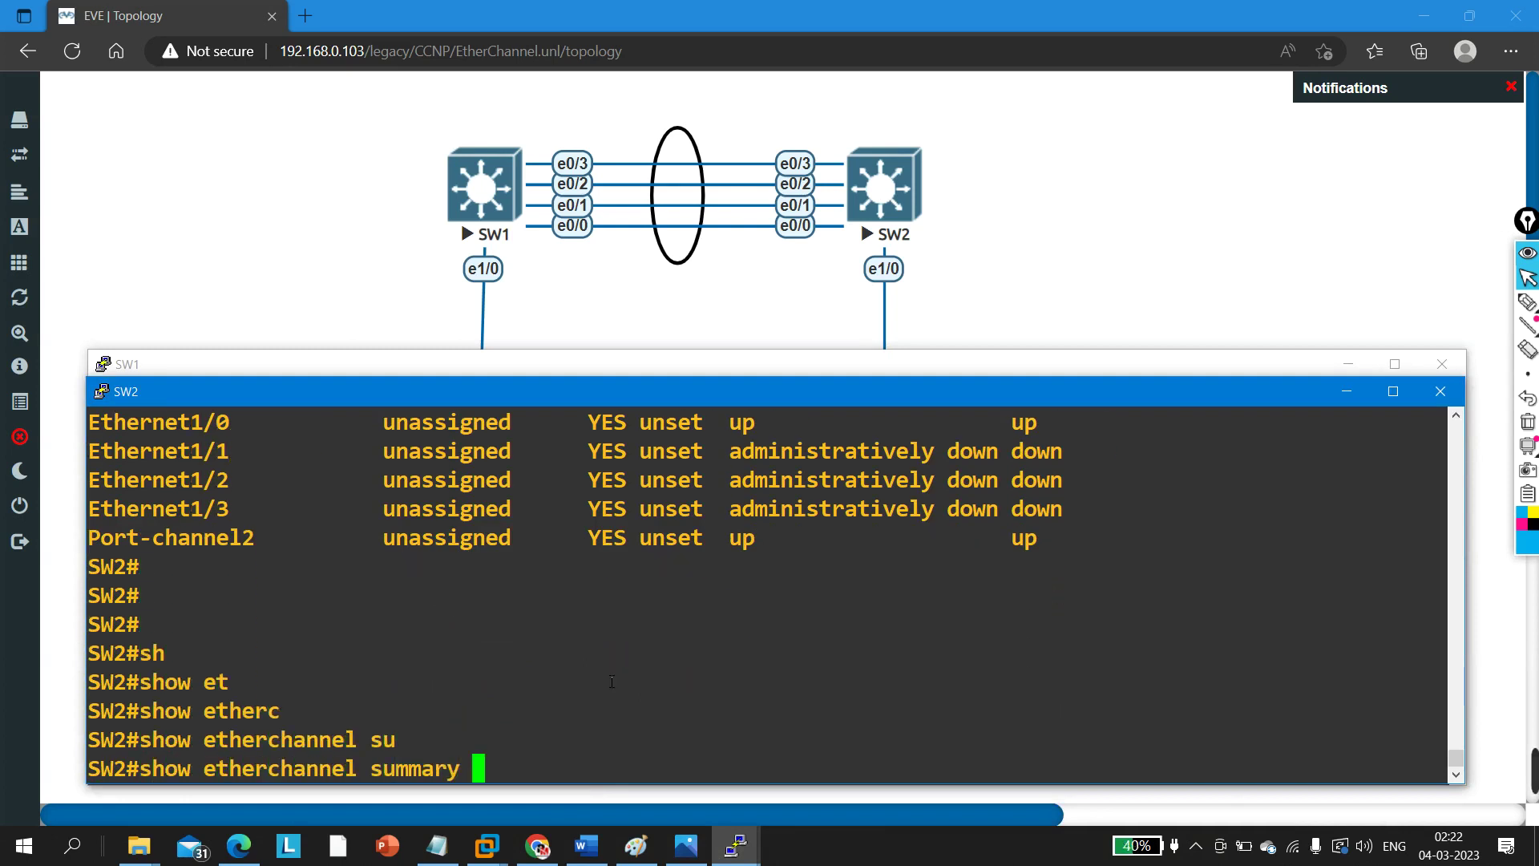
{"action": "key", "text": "Return"}
{"action": "left_click_drag", "start_coordinate": [485, 720], "coordinate": [640, 734]}
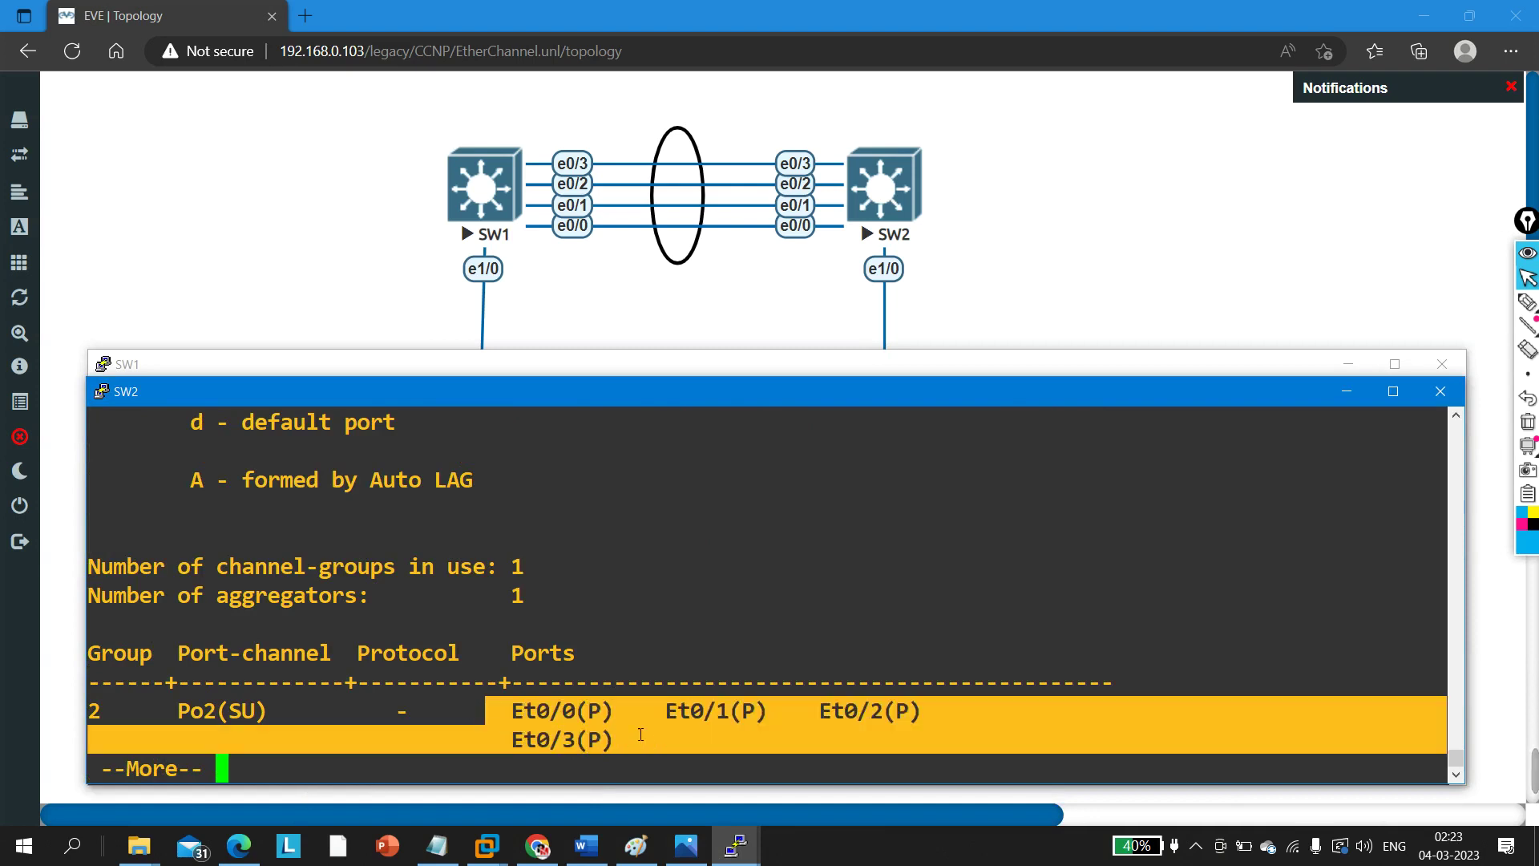
Step: Return to the SW1 console and page through the rest of the summary output to the SW1# prompt
{"action": "left_click", "coordinate": [1357, 382]}
{"action": "key", "text": "Return"}
{"action": "key", "text": "Return"}
{"action": "key", "text": "Return"}
{"action": "key", "text": "Return"}
{"action": "key", "text": "Return"}
{"action": "key", "text": "Return"}
{"action": "key", "text": "Return"}
{"action": "key", "text": "Return"}
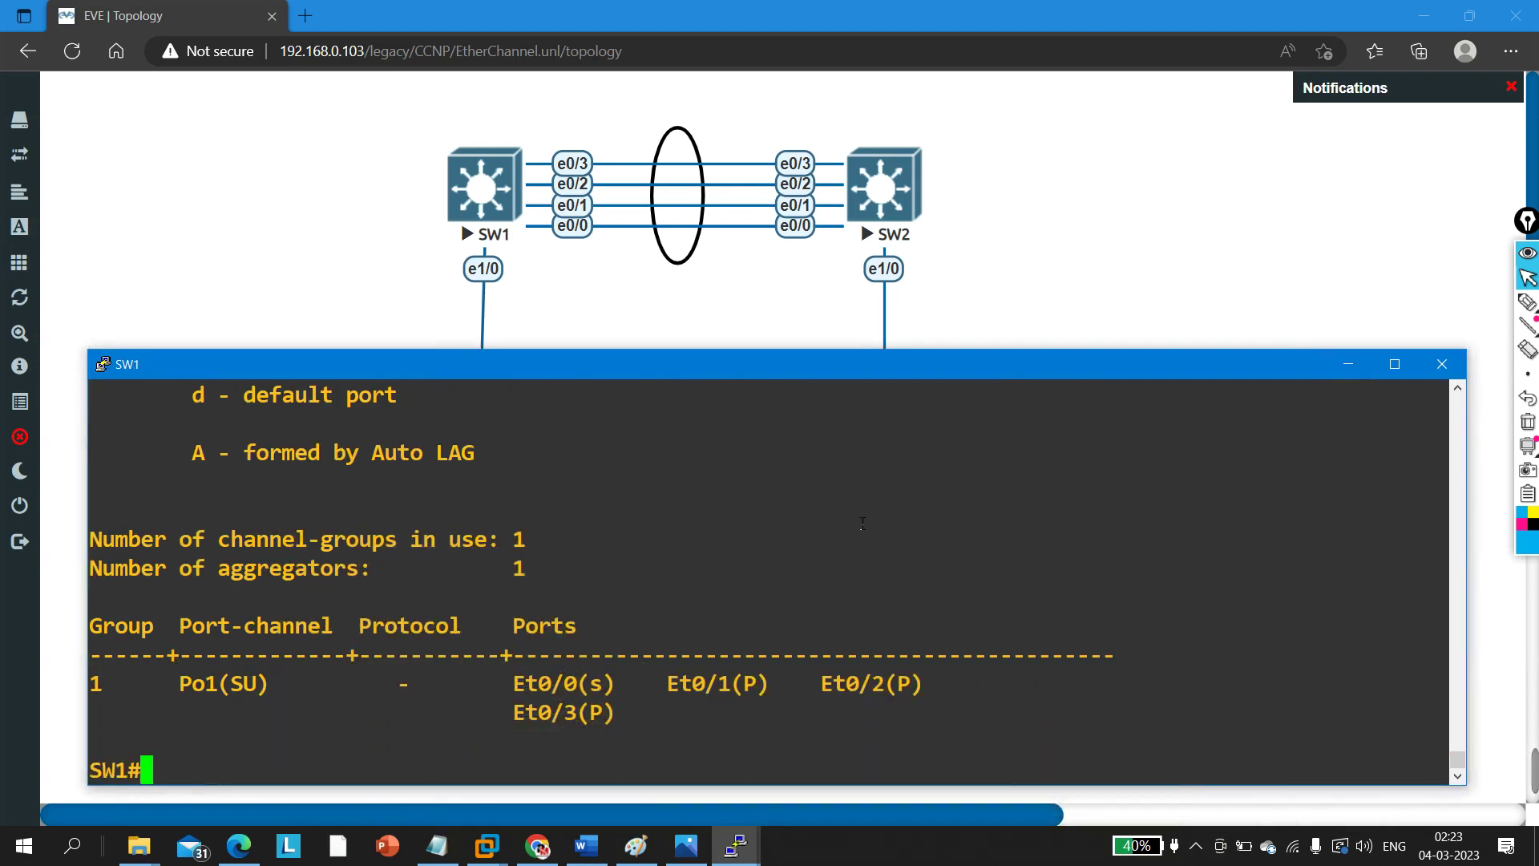
{"action": "key", "text": "Return"}
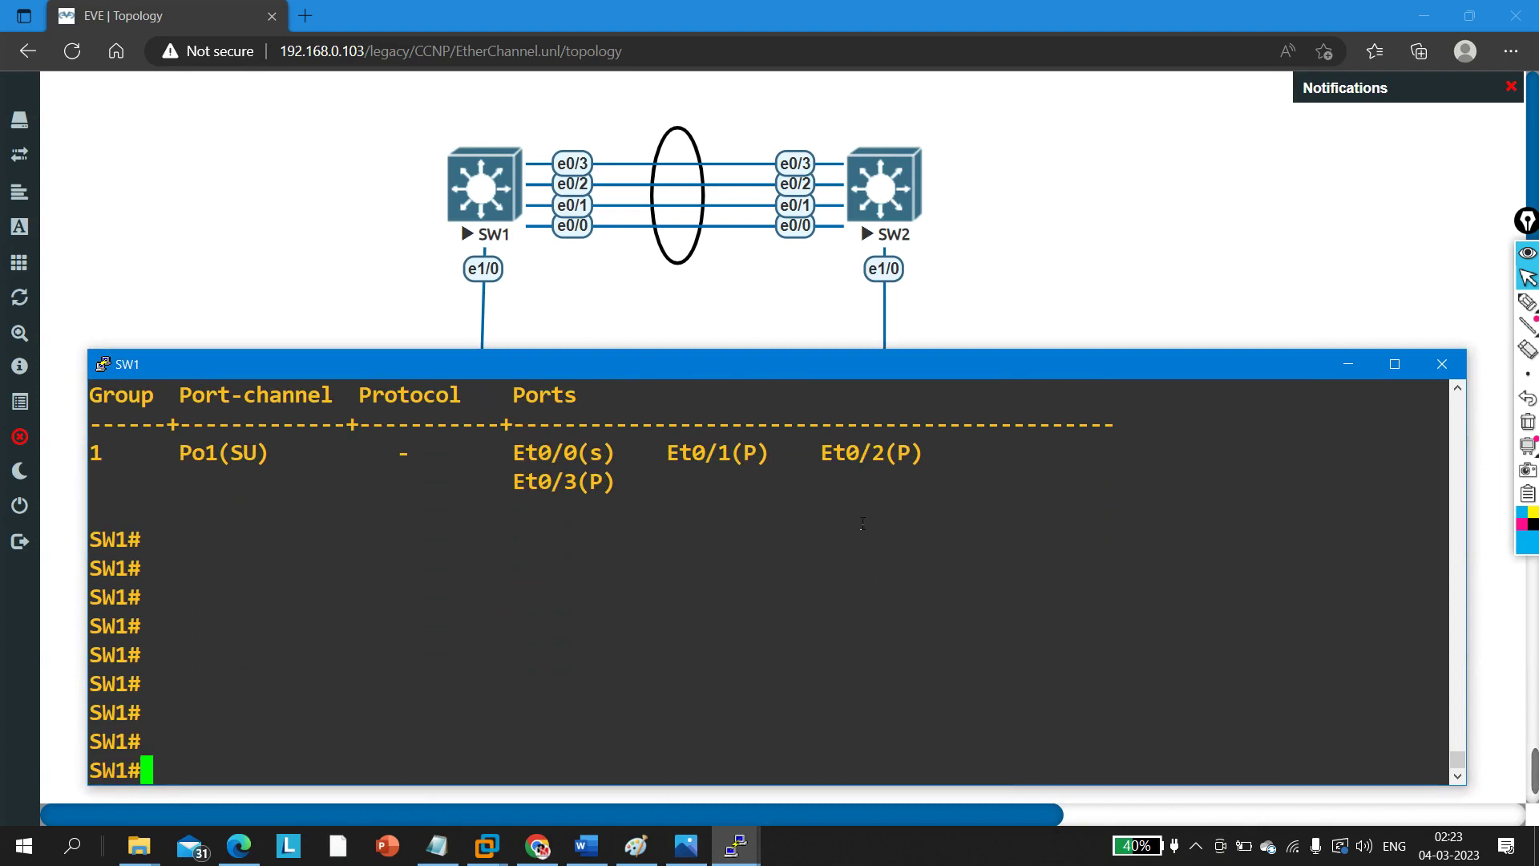
Step: Run show etherchannel detail on SW1
{"action": "type", "text": "sh"}
{"action": "key", "text": "Tab"}
{"action": "type", "text": "eth"}
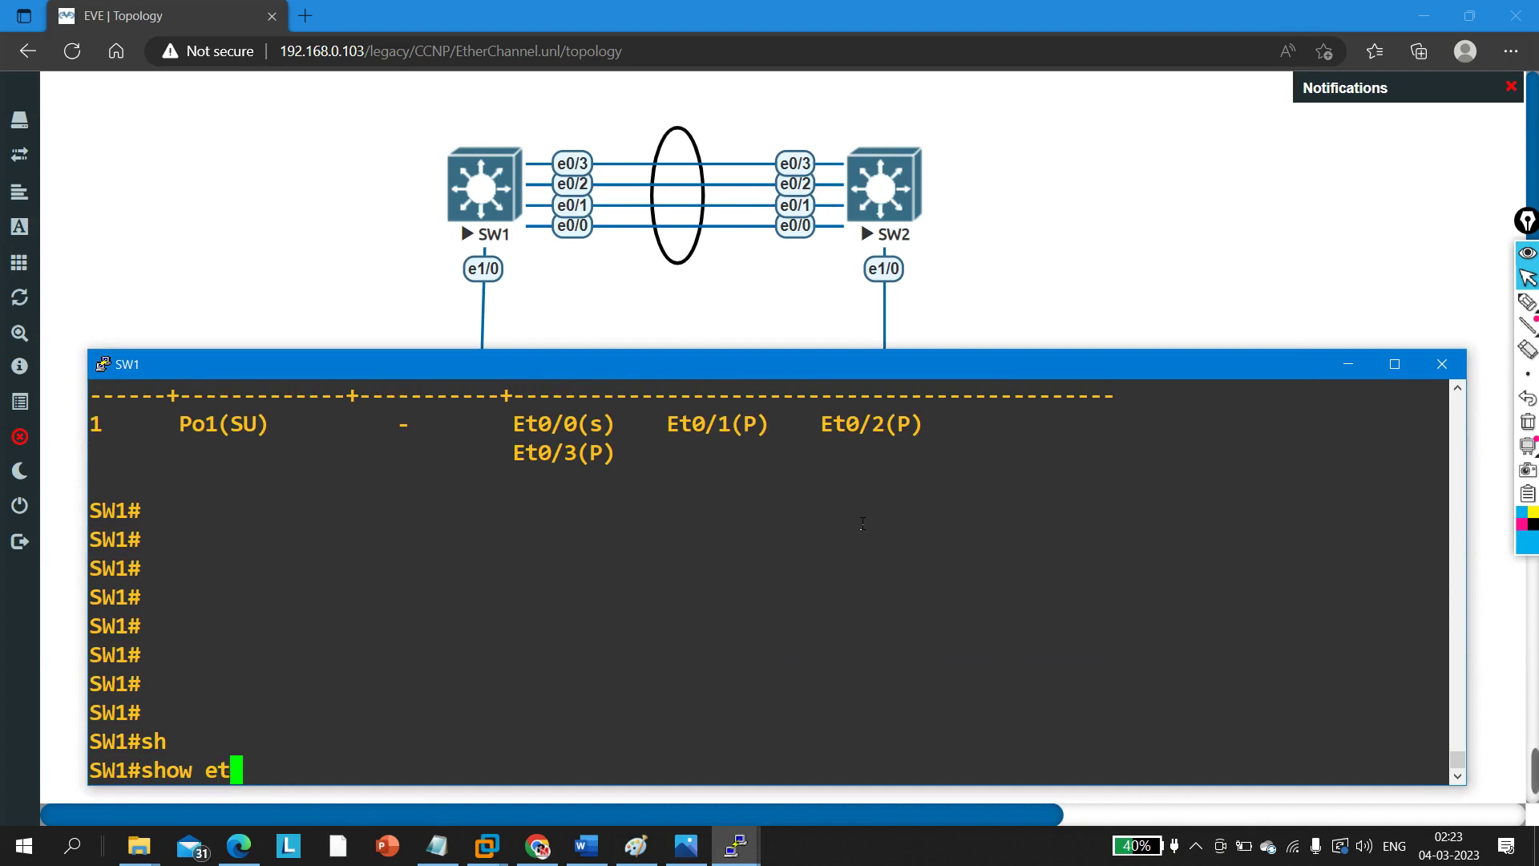
{"action": "key", "text": "Tab"}
{"action": "type", "text": "erc"}
{"action": "key", "text": "Tab"}
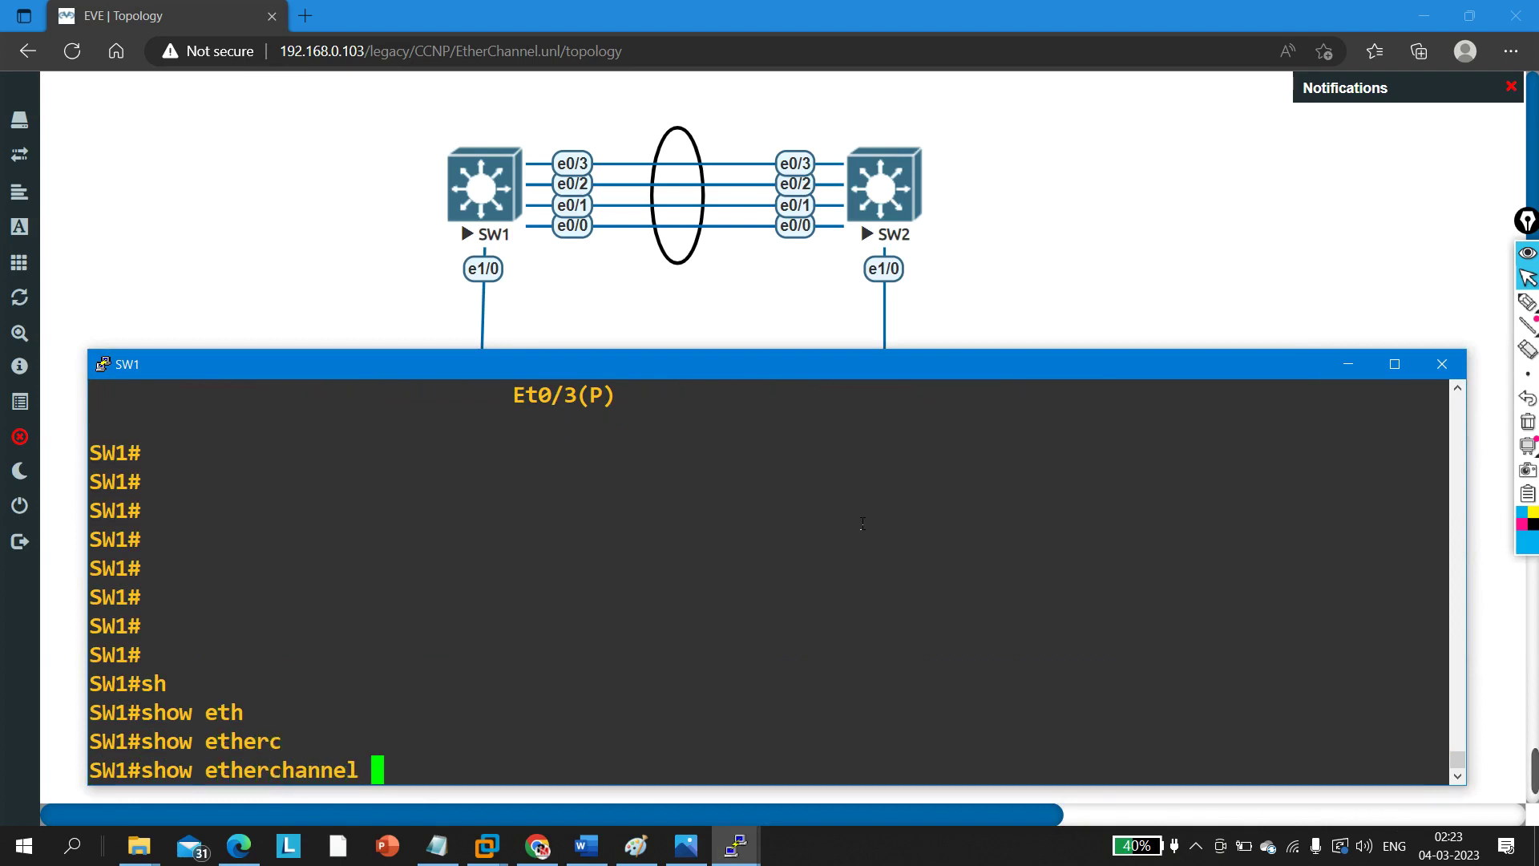
{"action": "type", "text": "de"}
{"action": "key", "text": "Tab"}
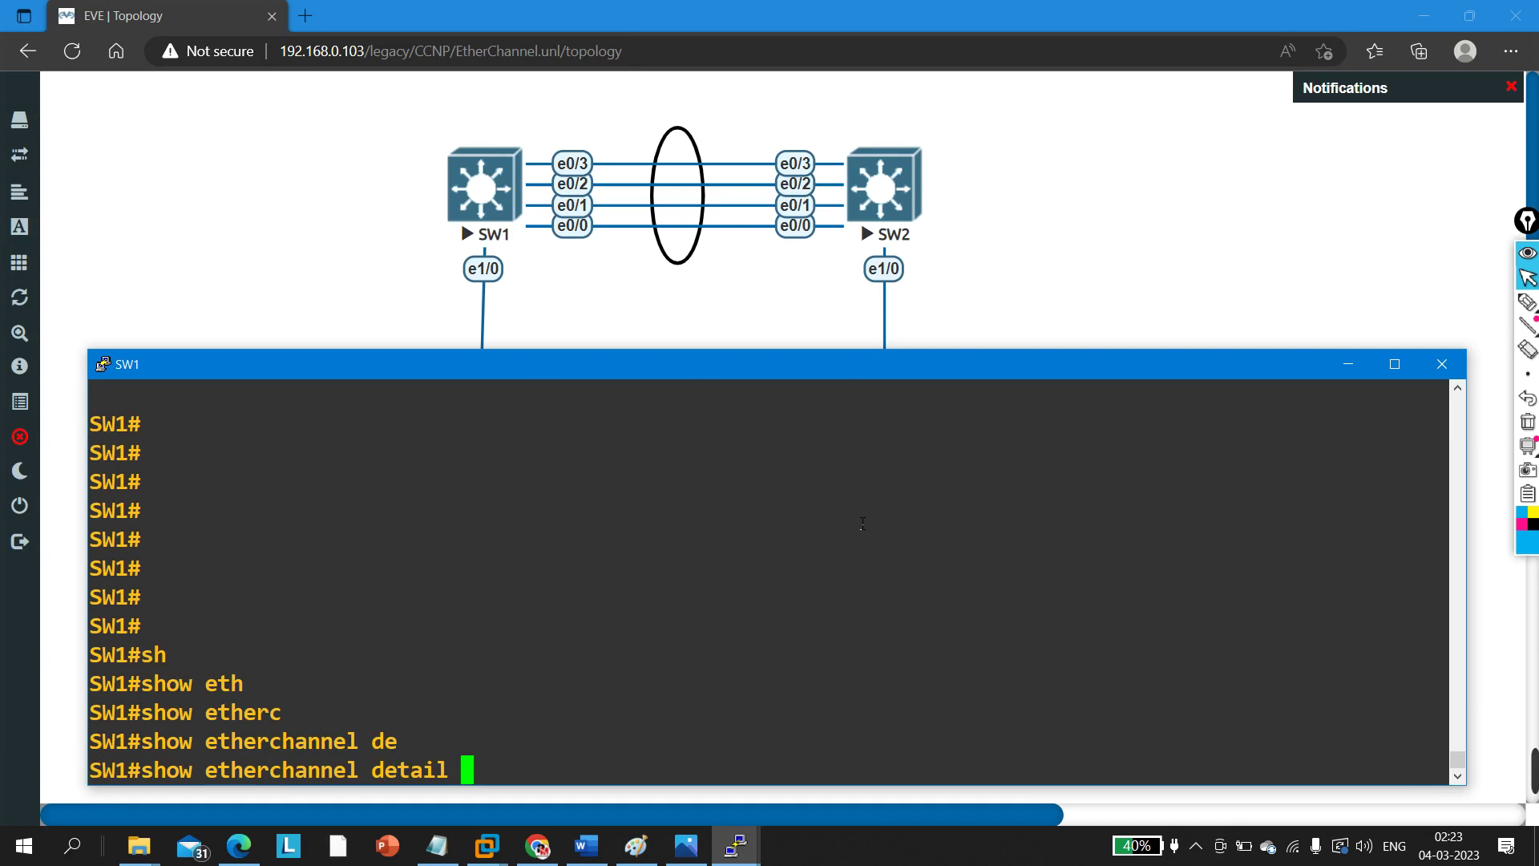
{"action": "key", "text": "Return"}
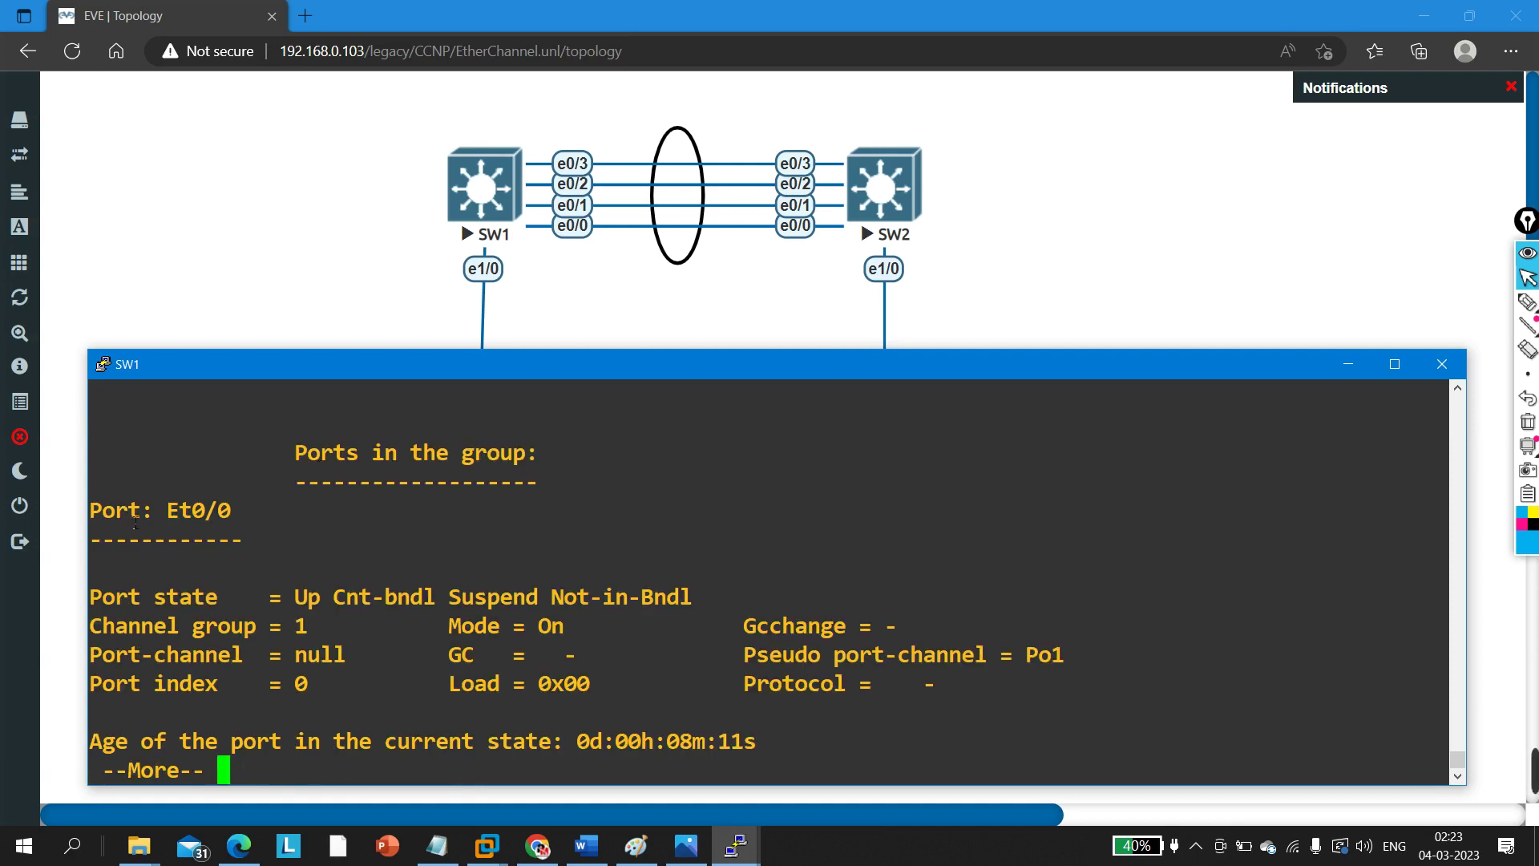
Step: Highlight the Et0/0 port heading, its channel group and its mode in the SW1 detail output
{"action": "left_click_drag", "start_coordinate": [117, 520], "coordinate": [251, 522]}
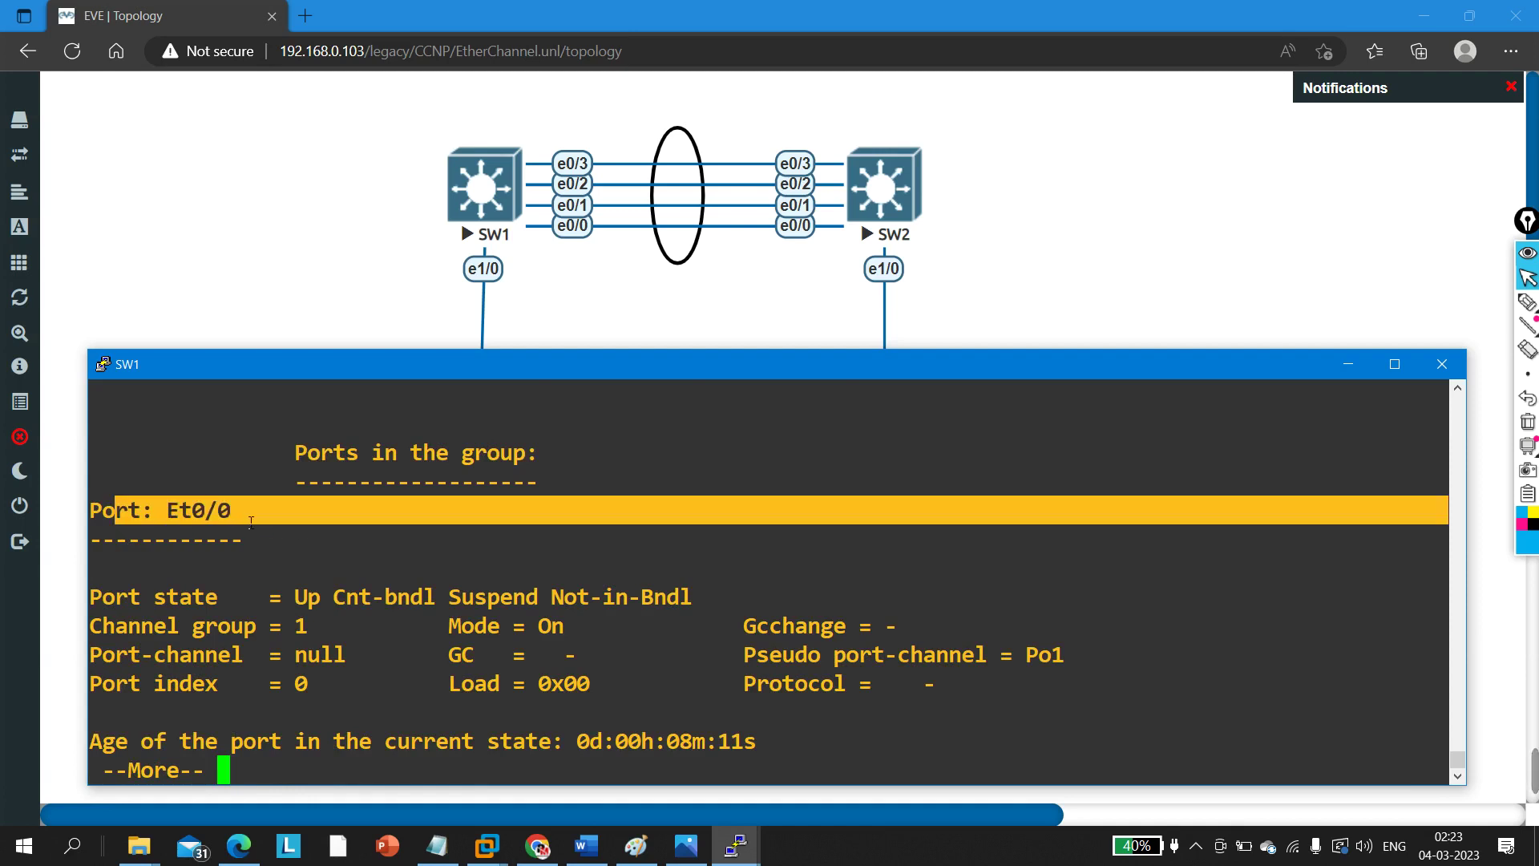
{"action": "left_click_drag", "start_coordinate": [116, 626], "coordinate": [284, 641]}
{"action": "left_click_drag", "start_coordinate": [440, 630], "coordinate": [577, 639]}
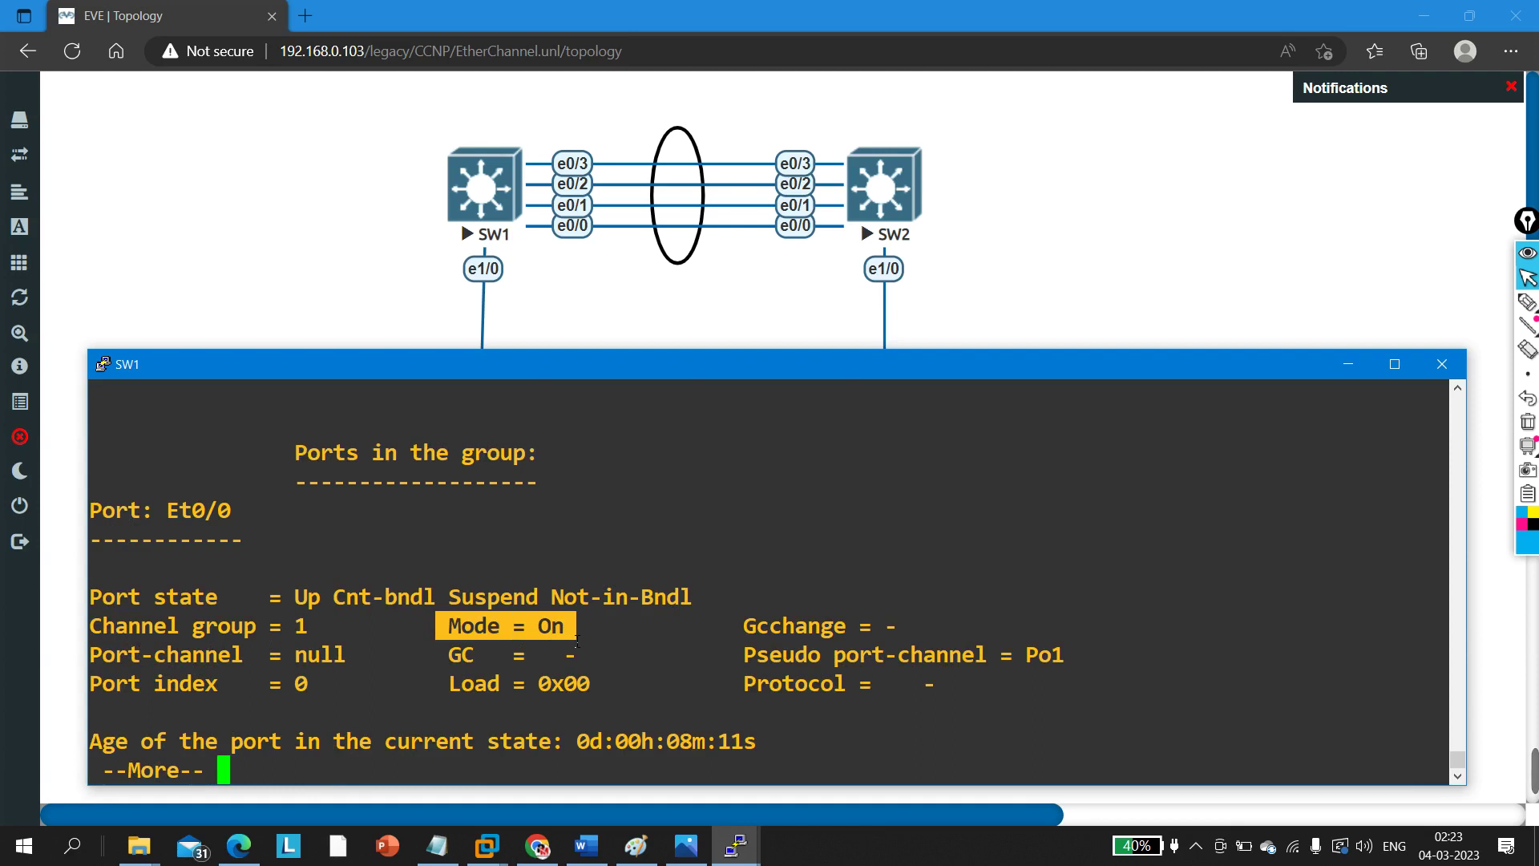
Step: Advance the detail output to the Probable reason line for Et0/0 and highlight its duplex comparison with Et0/1
{"action": "key", "text": "Return"}
{"action": "key", "text": "Return"}
{"action": "key", "text": "Return"}
{"action": "key", "text": "Return"}
{"action": "key", "text": "Return"}
{"action": "key", "text": "Return"}
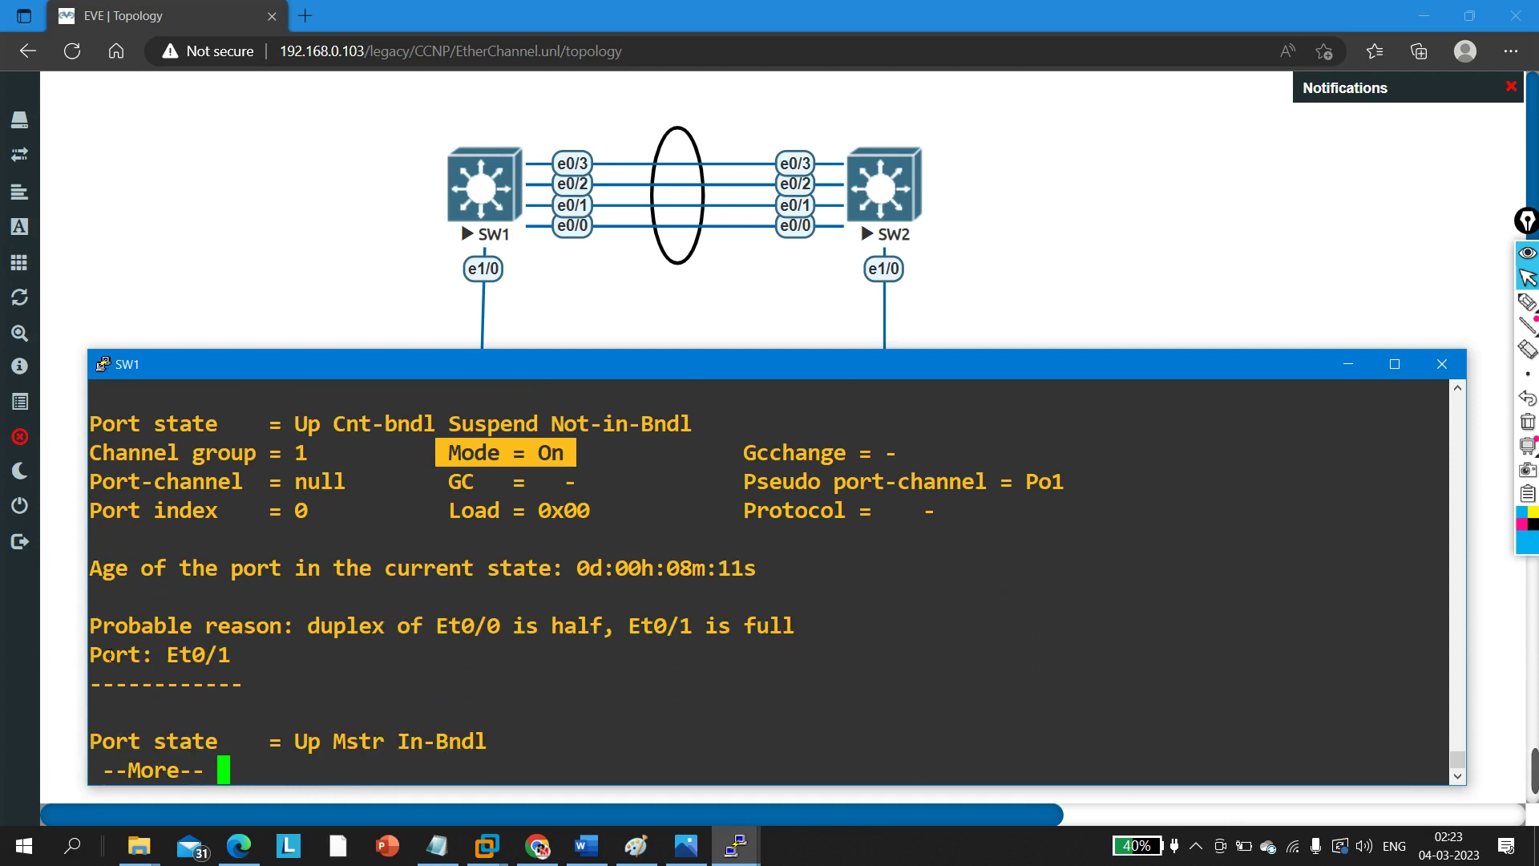
{"action": "left_click_drag", "start_coordinate": [134, 633], "coordinate": [808, 641]}
{"action": "left_click", "coordinate": [330, 637]}
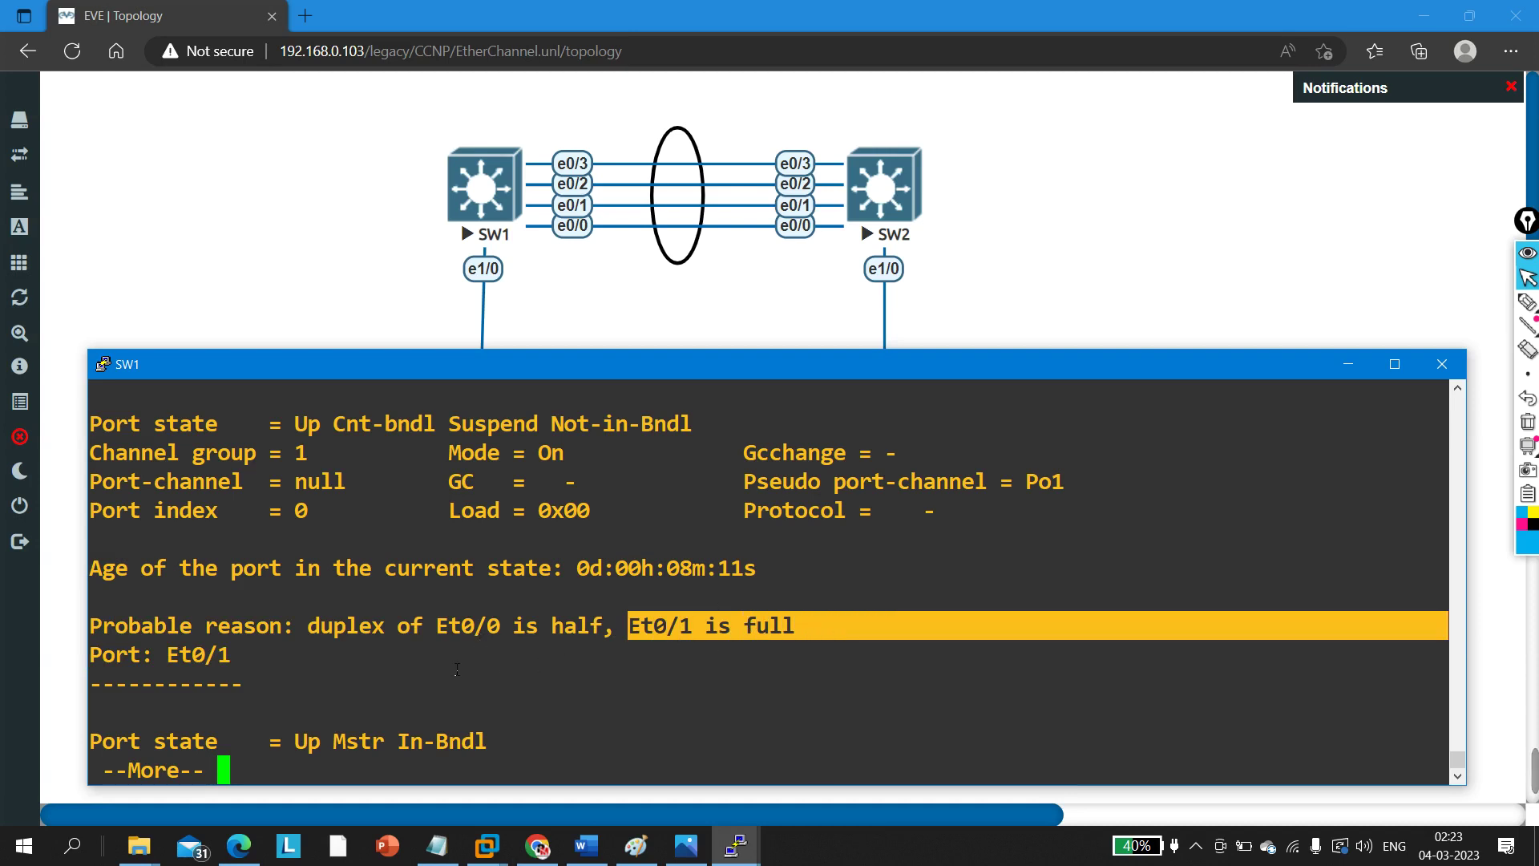
{"action": "left_click_drag", "start_coordinate": [440, 636], "coordinate": [819, 639]}
Step: Continue through the Et0/1 details to the Et0/2 section and highlight the Et0/2 port name
{"action": "key", "text": "Return"}
{"action": "key", "text": "Return"}
{"action": "key", "text": "Return"}
{"action": "key", "text": "Return"}
{"action": "key", "text": "Return"}
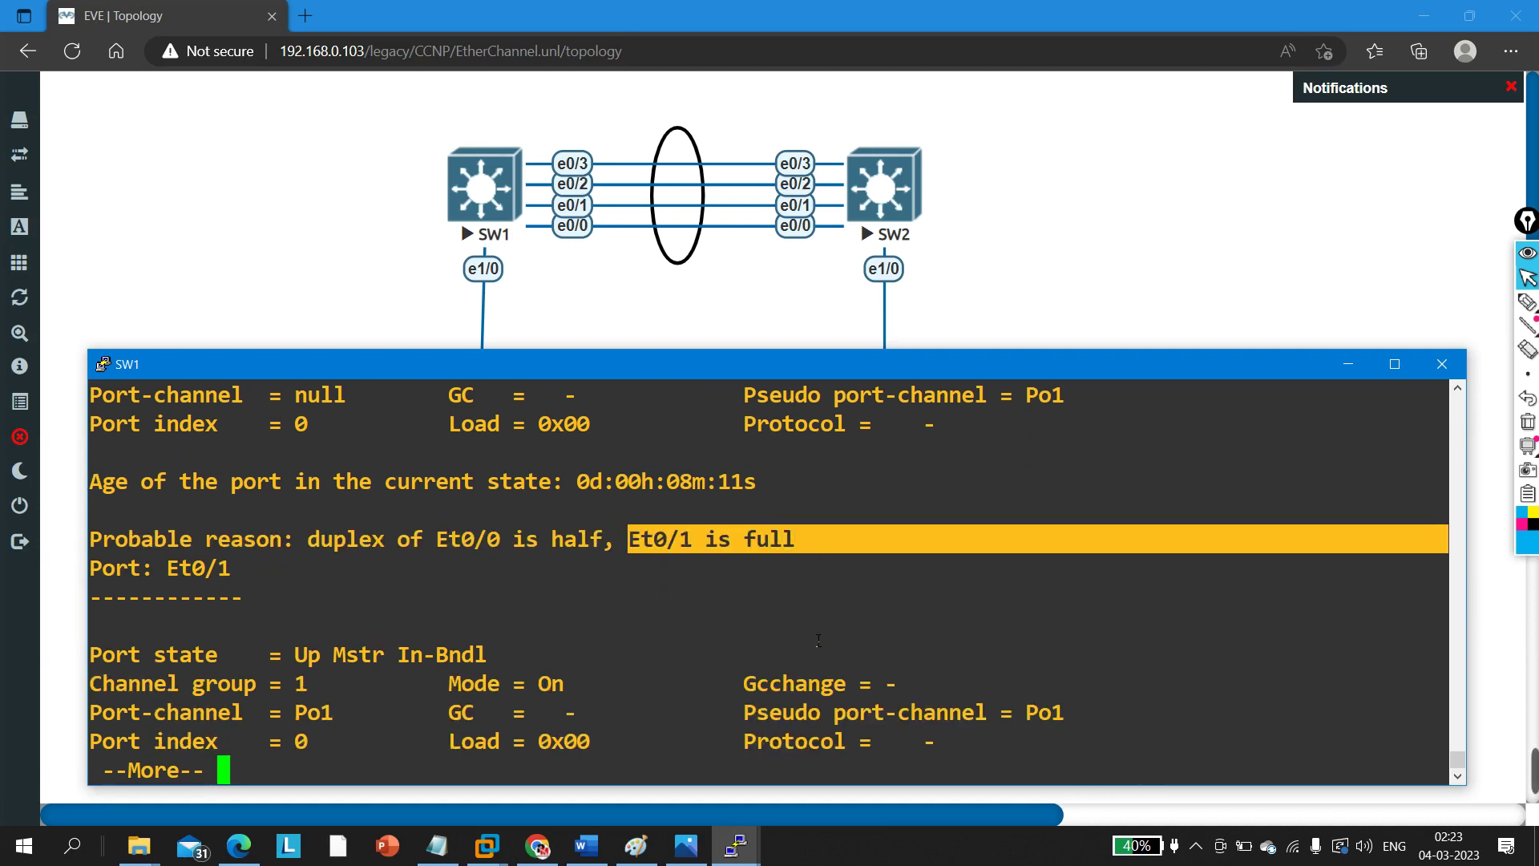
{"action": "key", "text": "Return"}
{"action": "key", "text": "Return"}
{"action": "key", "text": "Return"}
{"action": "key", "text": "Return"}
{"action": "key", "text": "Return"}
{"action": "key", "text": "Return"}
{"action": "key", "text": "Return"}
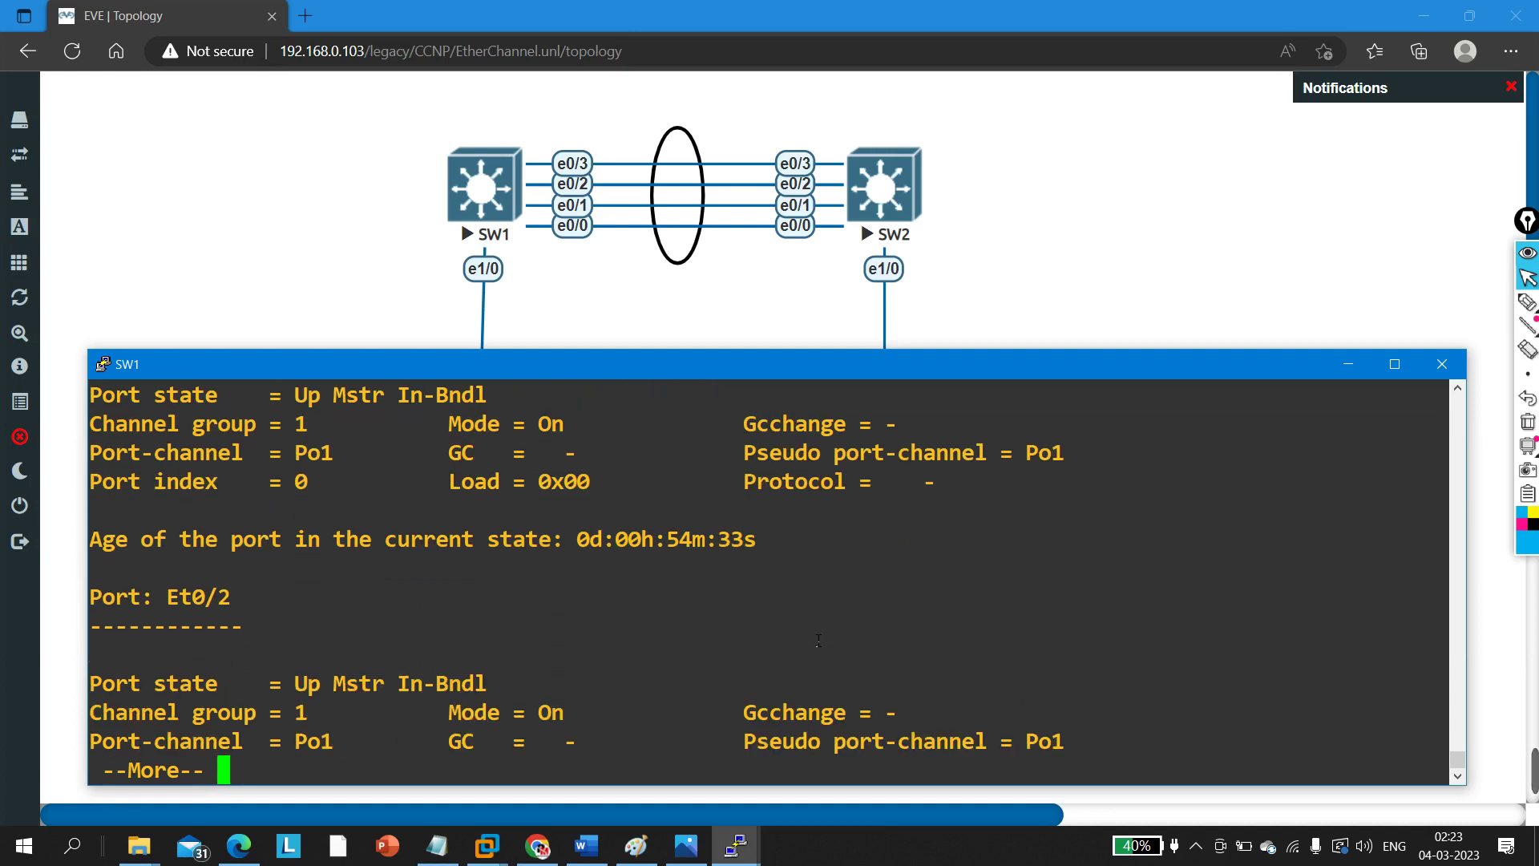
{"action": "left_click_drag", "start_coordinate": [167, 597], "coordinate": [336, 601]}
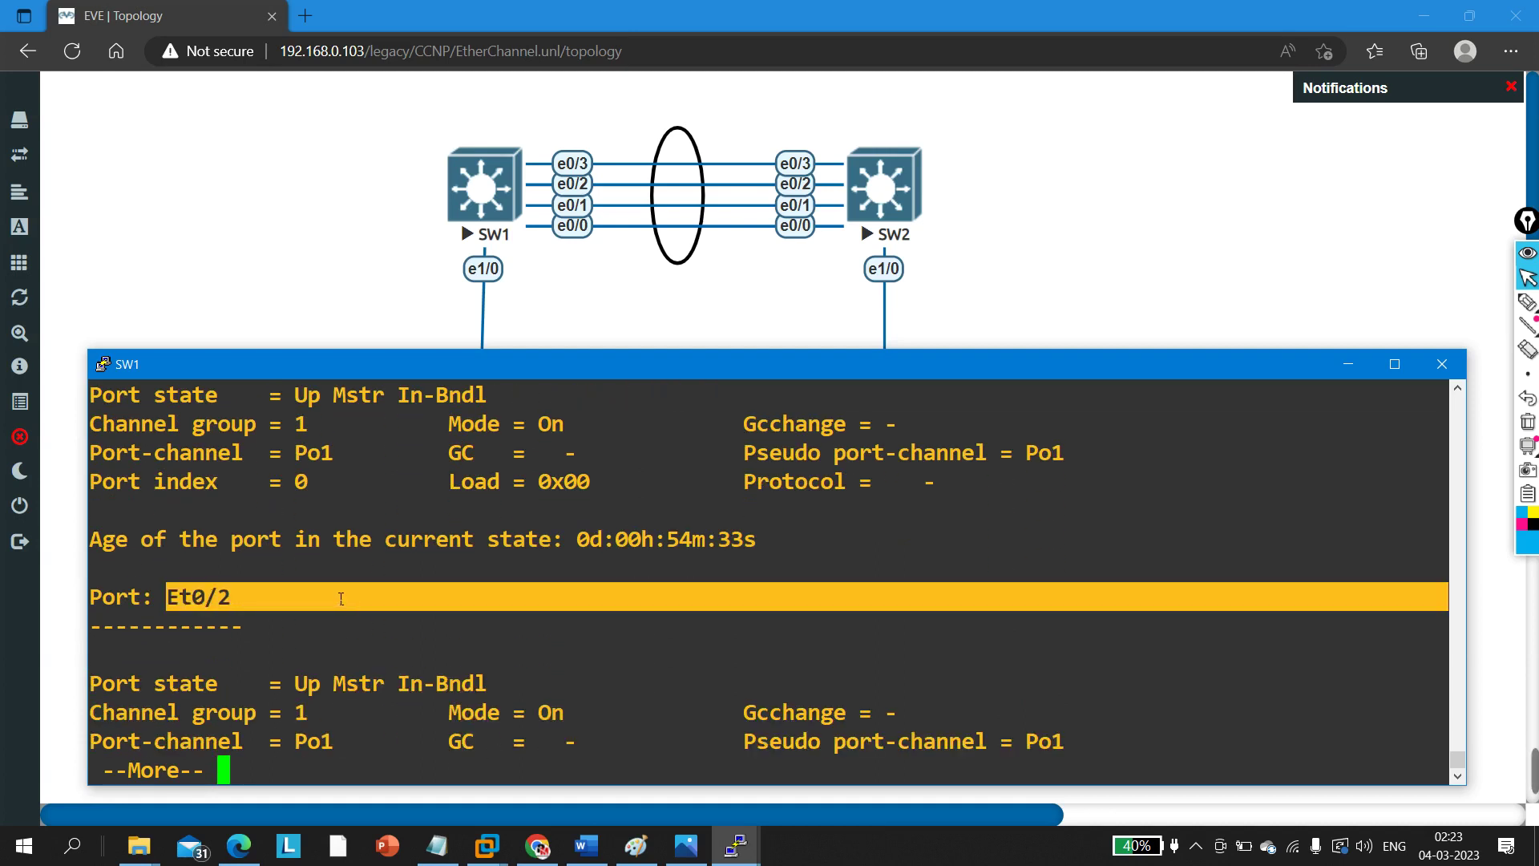
Step: Revisit the Et0/0 section of the SW1 detail output, and finish paging the output to the command prompt
{"action": "key", "text": "Return"}
{"action": "scroll", "coordinate": [341, 598], "scroll_direction": "up", "scroll_amount": 5}
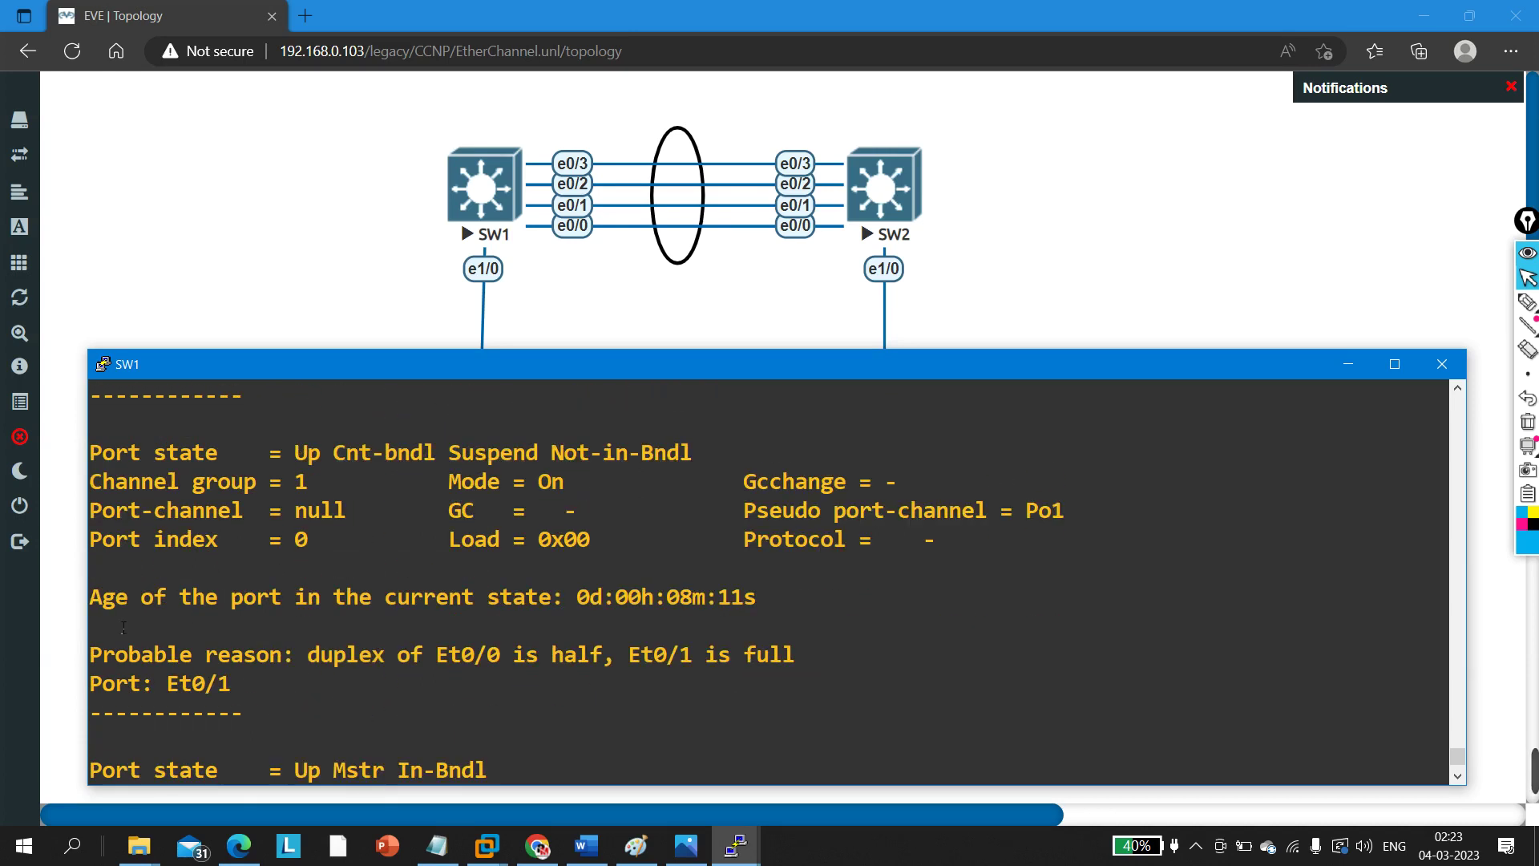
{"action": "key", "text": "Return"}
{"action": "key", "text": "Return"}
{"action": "key", "text": "Return"}
{"action": "key", "text": "Return"}
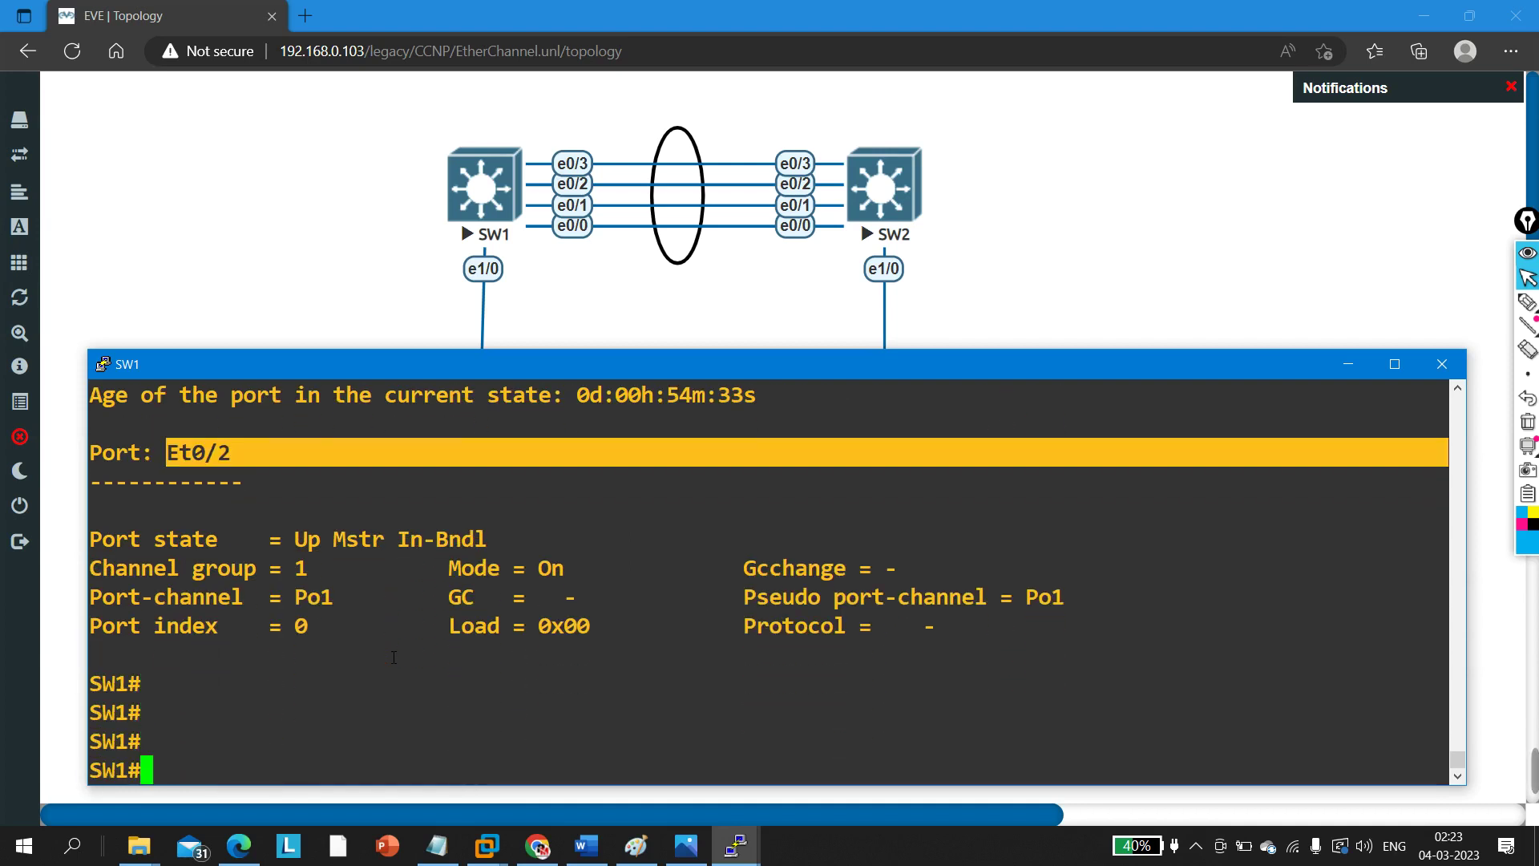
Step: Maximize the SW1 terminal, run show int e0/0 switchport, and page through the entire output
{"action": "key", "text": "Return"}
{"action": "type", "text": "sh"}
{"action": "key", "text": "Tab"}
{"action": "type", "text": "int e0/0"}
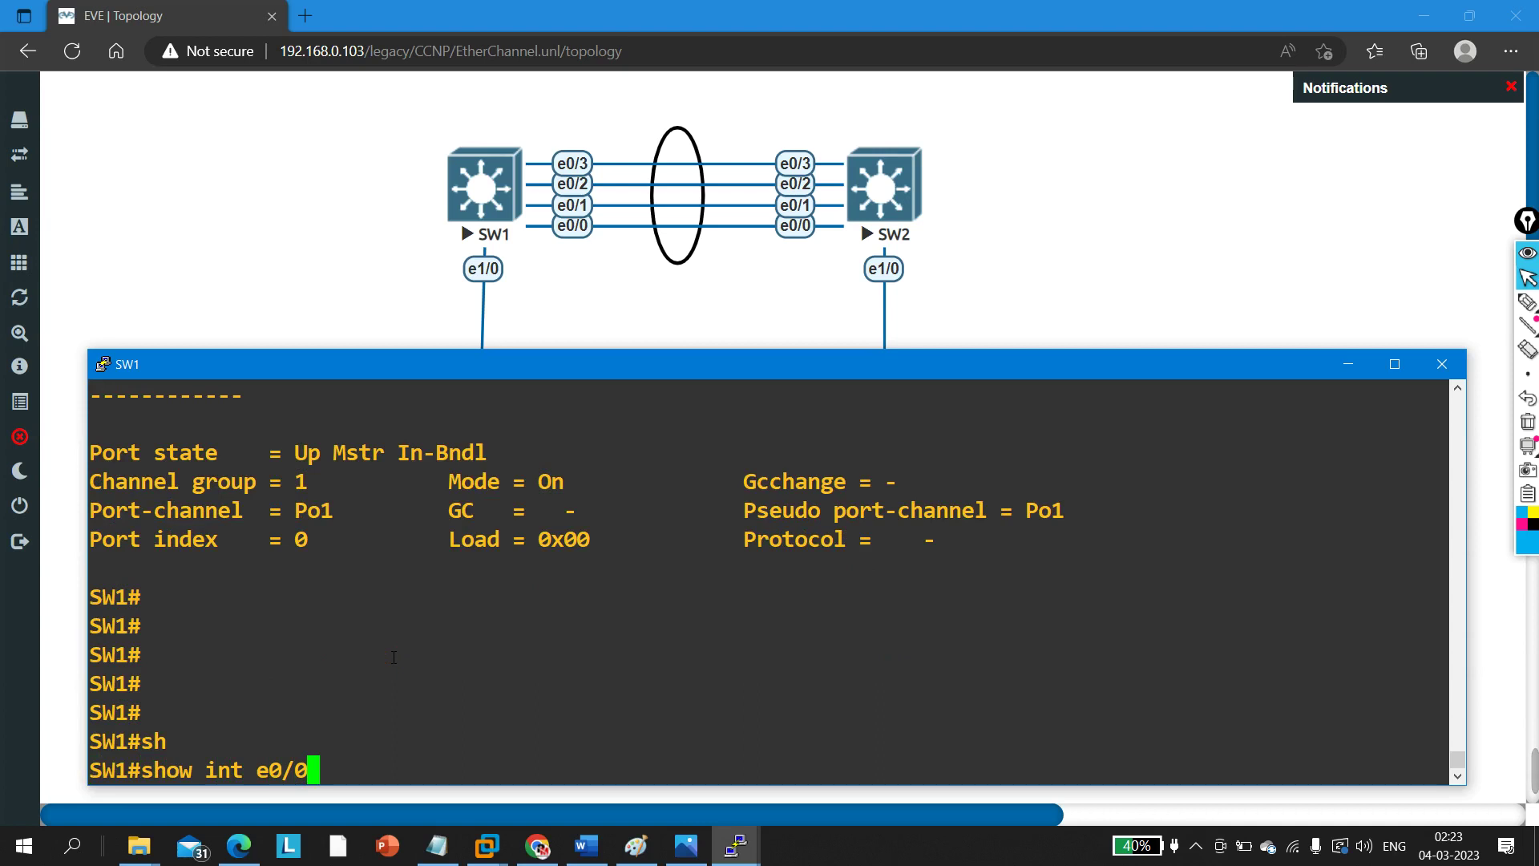
{"action": "left_click", "coordinate": [1394, 365]}
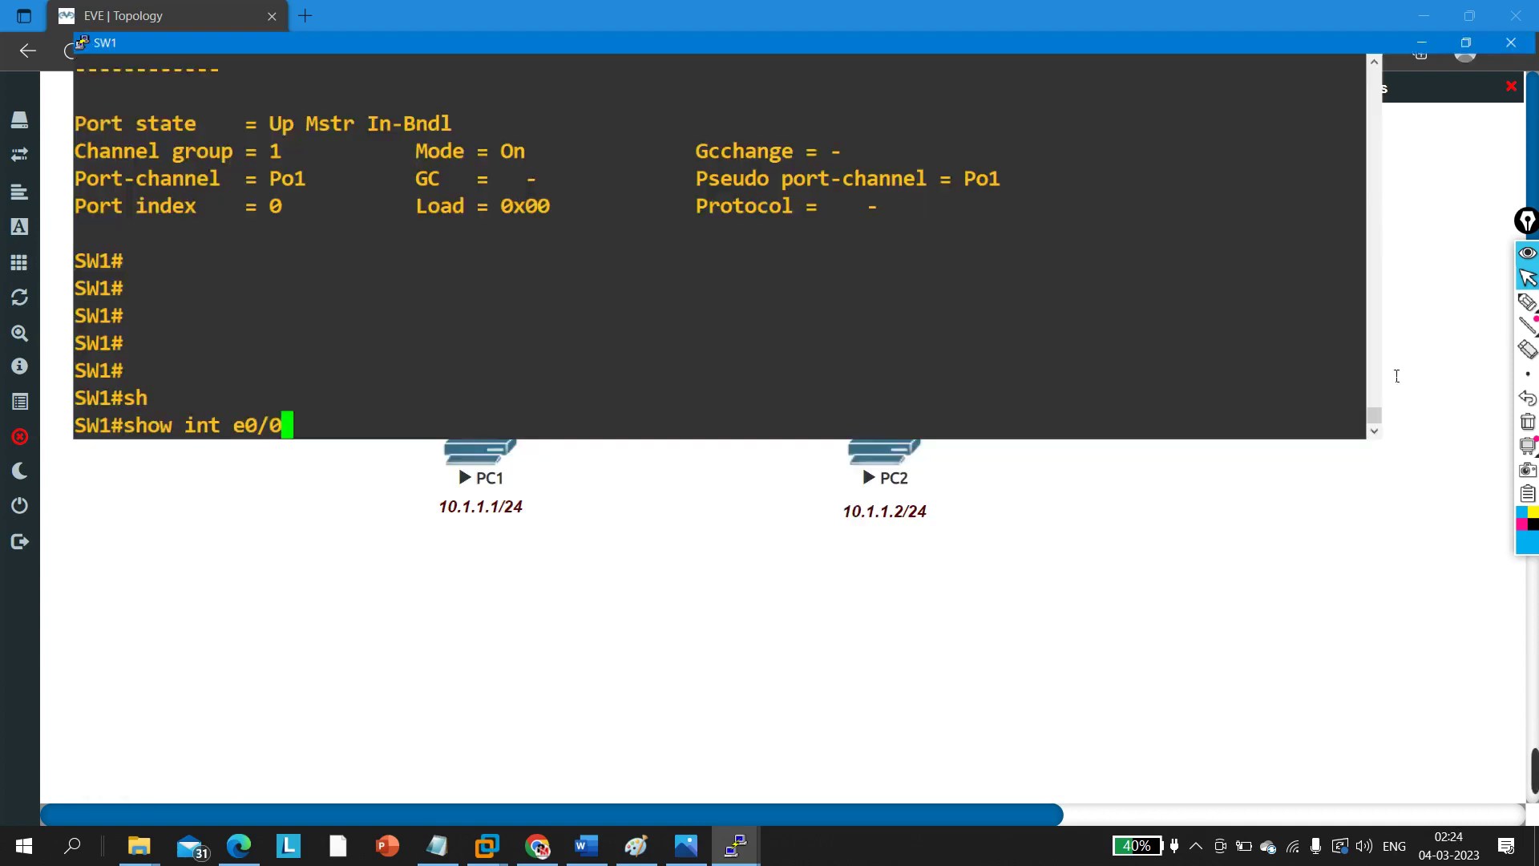
{"action": "type", "text": "sw"}
{"action": "key", "text": "Tab"}
{"action": "type", "text": "`"}
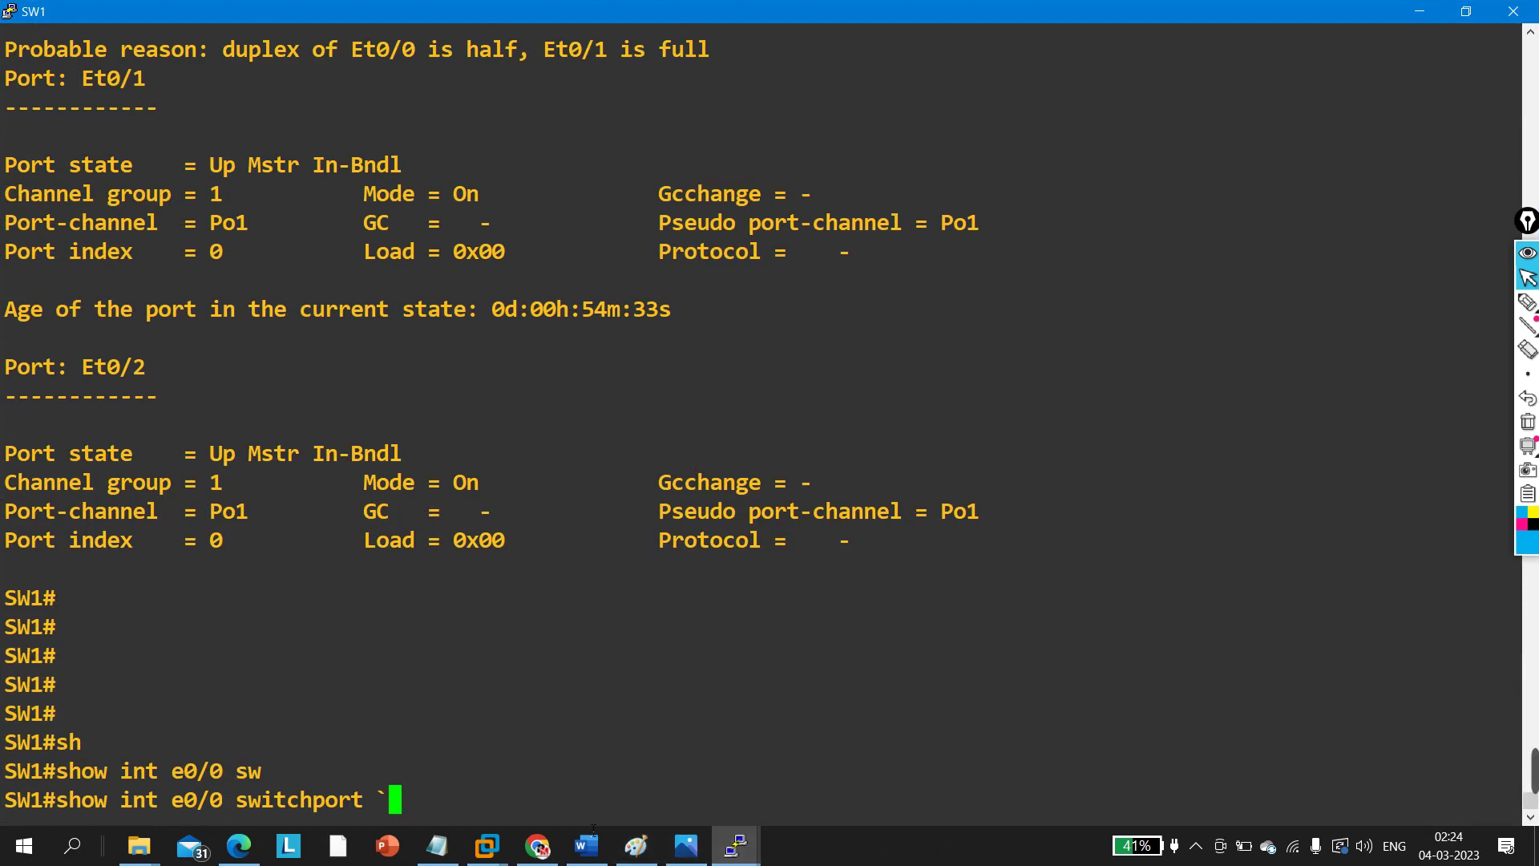
{"action": "key", "text": "Left"}
{"action": "key", "text": "Return"}
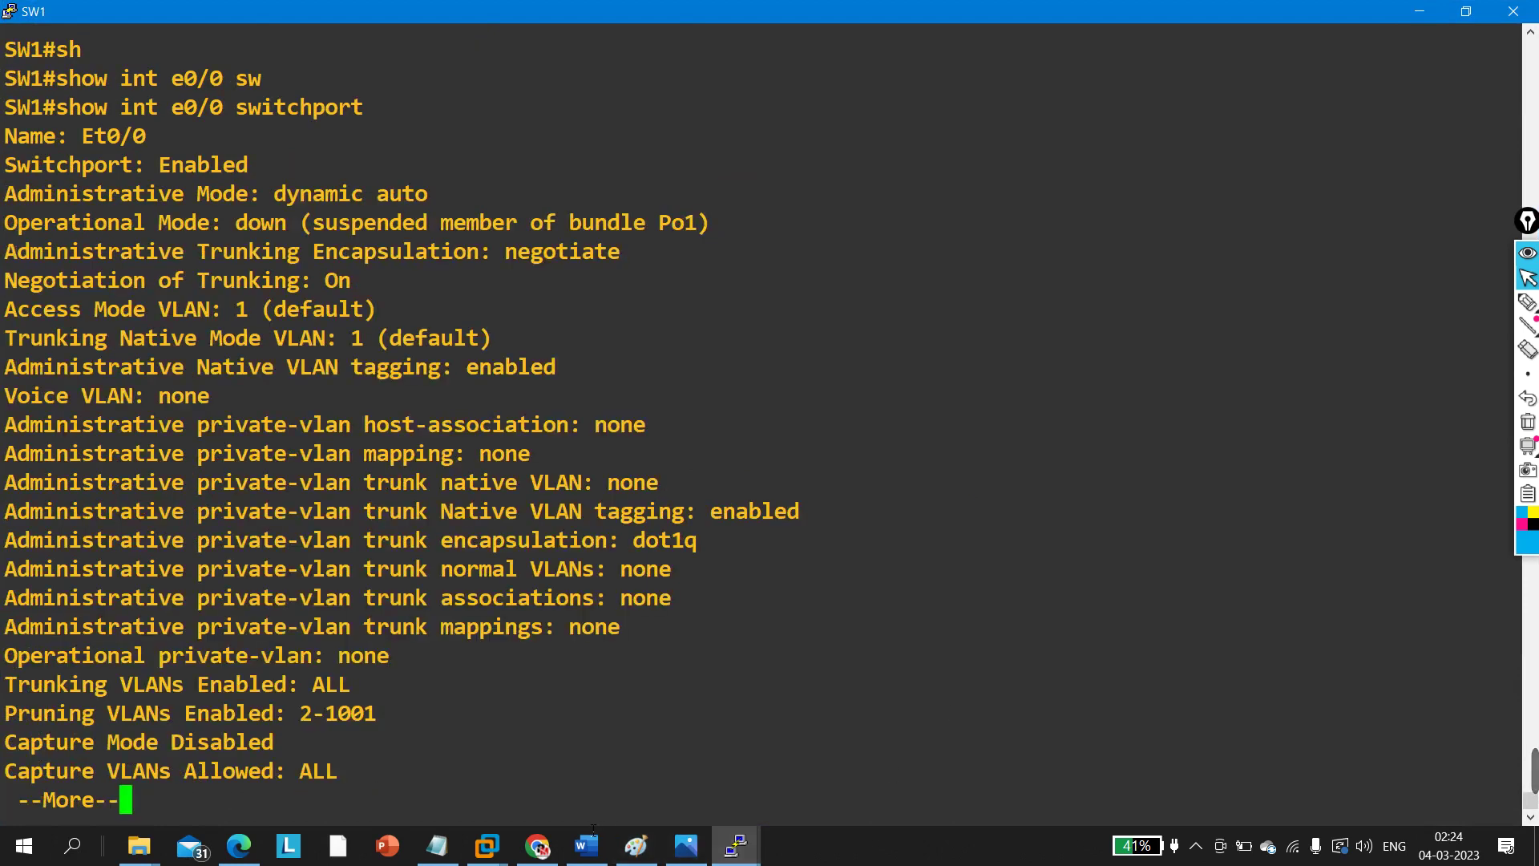
{"action": "key", "text": "space"}
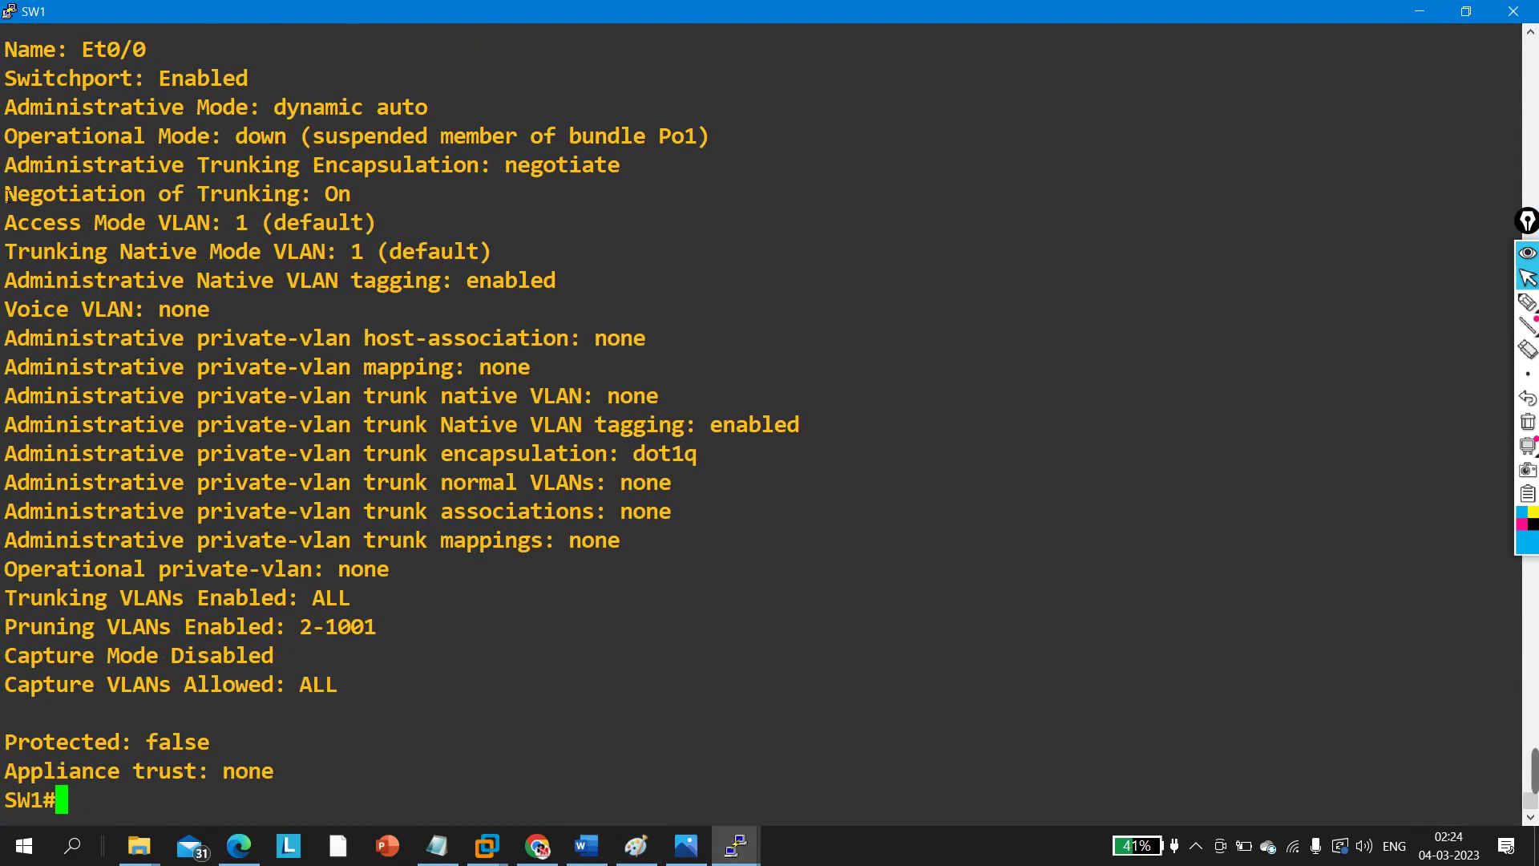
Step: Highlight the bundle membership text on the Operational Mode line of Et0/0, and continue with a fresh prompt
{"action": "left_click_drag", "start_coordinate": [15, 148], "coordinate": [699, 139]}
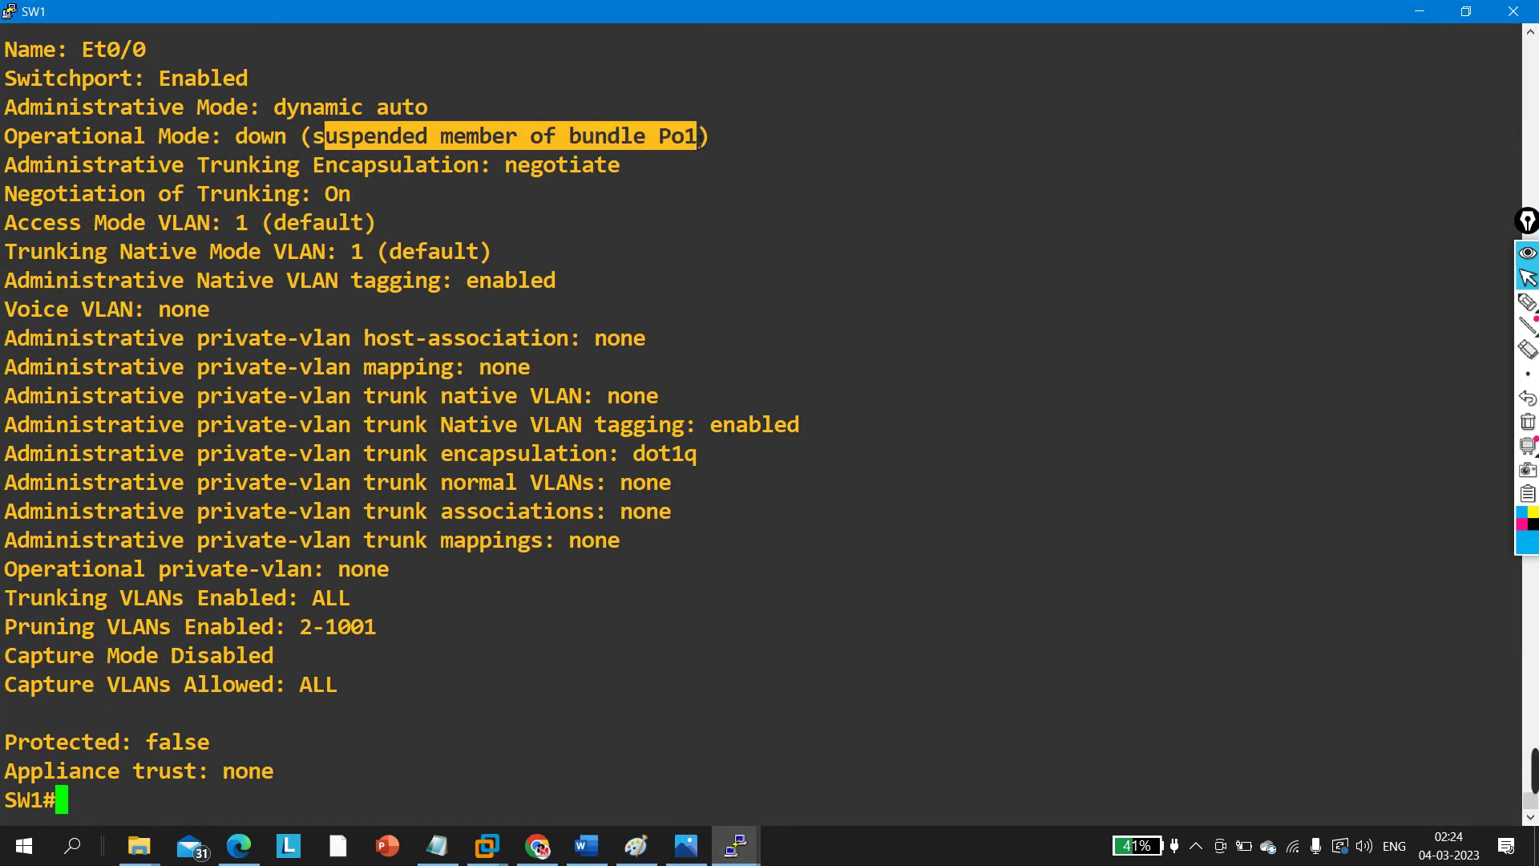
{"action": "left_click", "coordinate": [699, 139]}
{"action": "key", "text": "Return"}
{"action": "key", "text": "Return"}
{"action": "key", "text": "Return"}
{"action": "key", "text": "Return"}
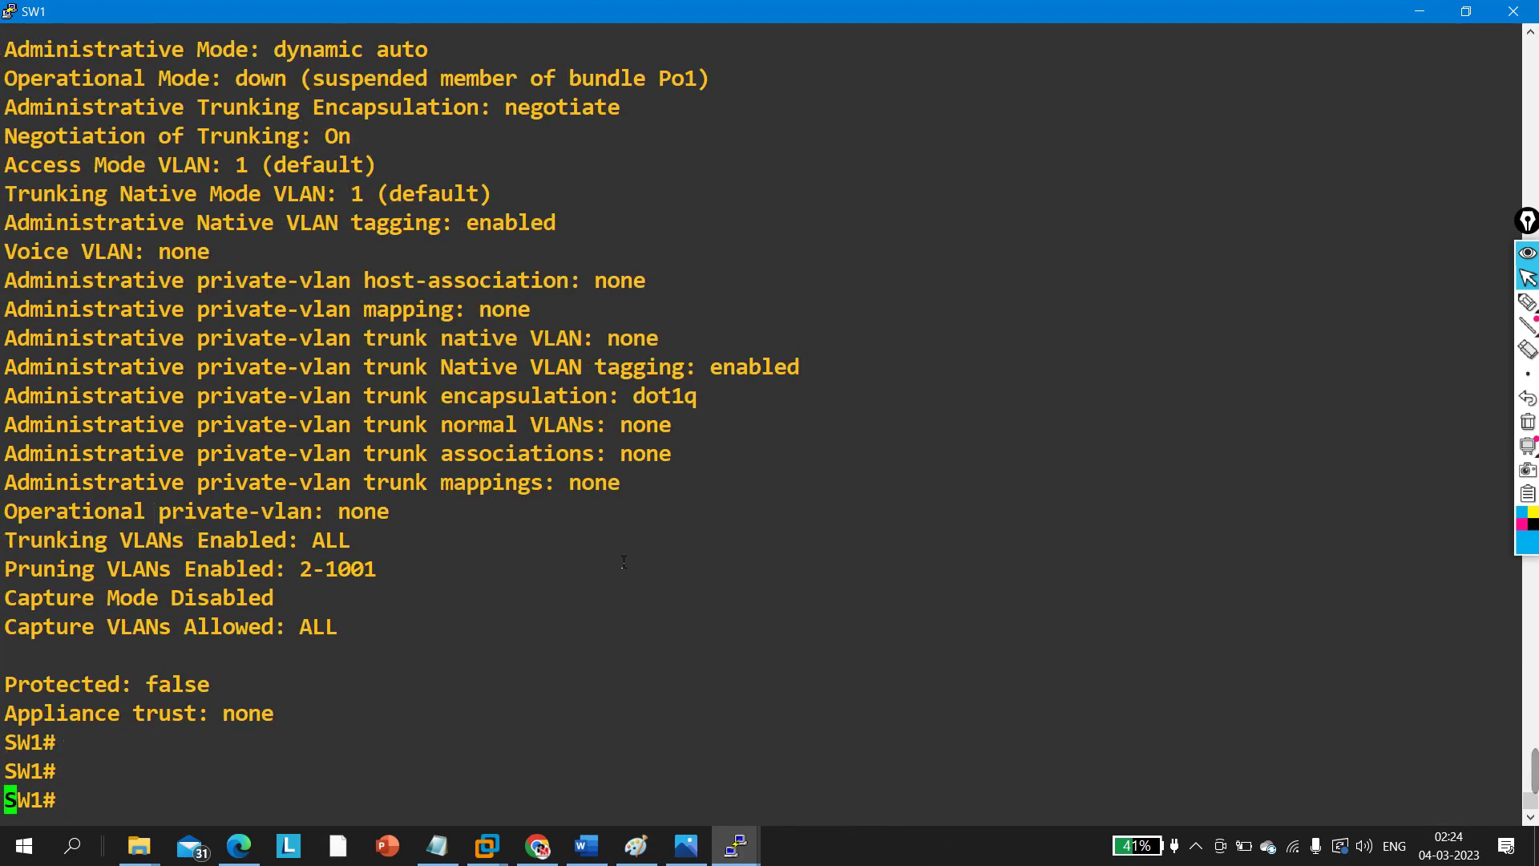
Step: Run show int e0/0 on SW1, highlight the interface's duplex setting, and quit the output
{"action": "key", "text": "Up"}
{"action": "key", "text": "BackSpace"}
{"action": "key", "text": "BackSpace"}
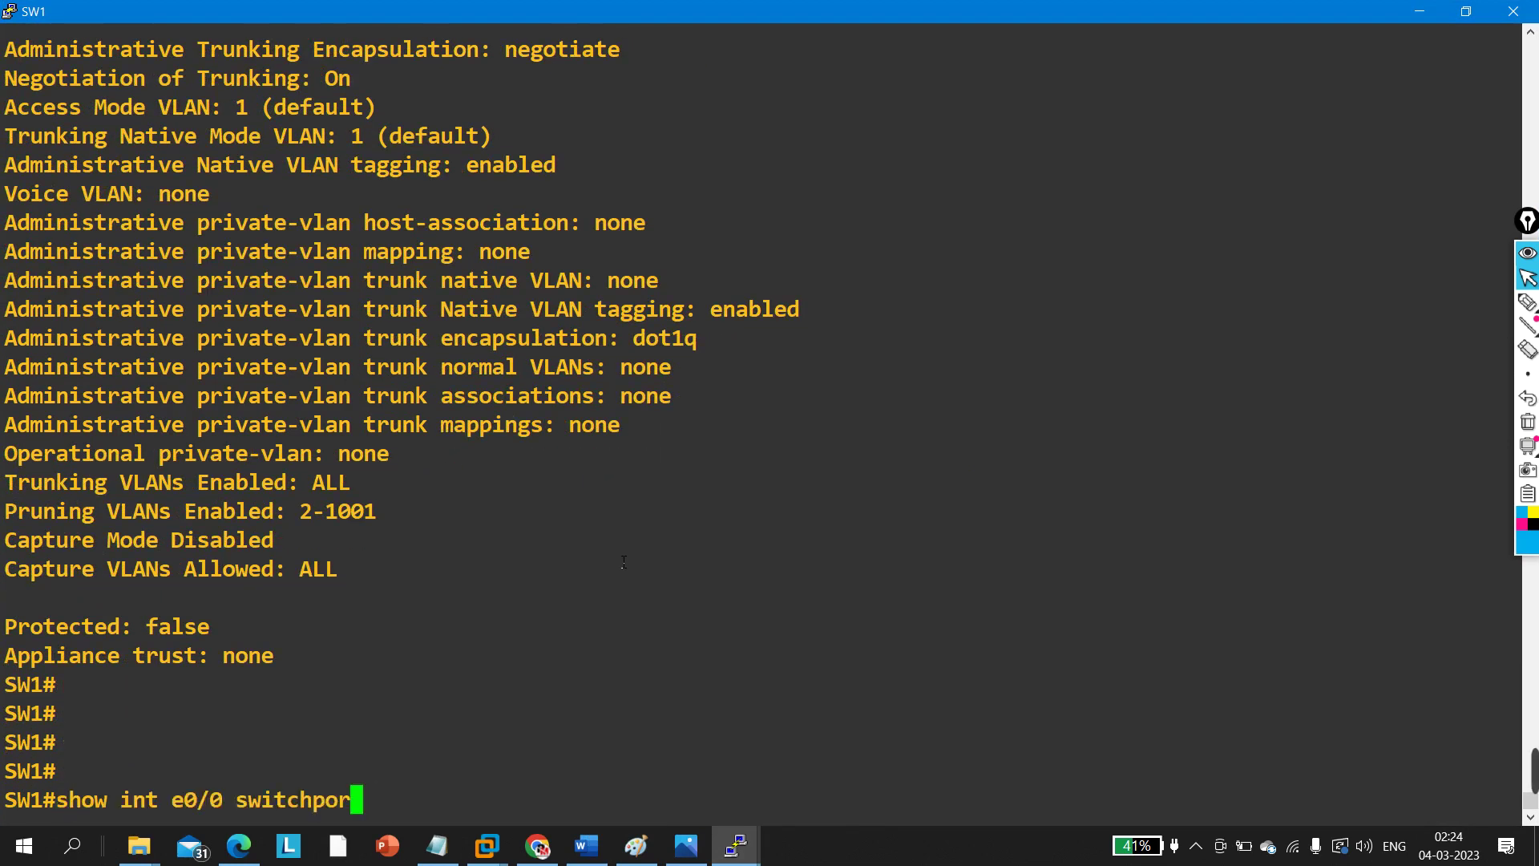
{"action": "key", "text": "BackSpace"}
{"action": "key", "text": "BackSpace"}
{"action": "key", "text": "BackSpace"}
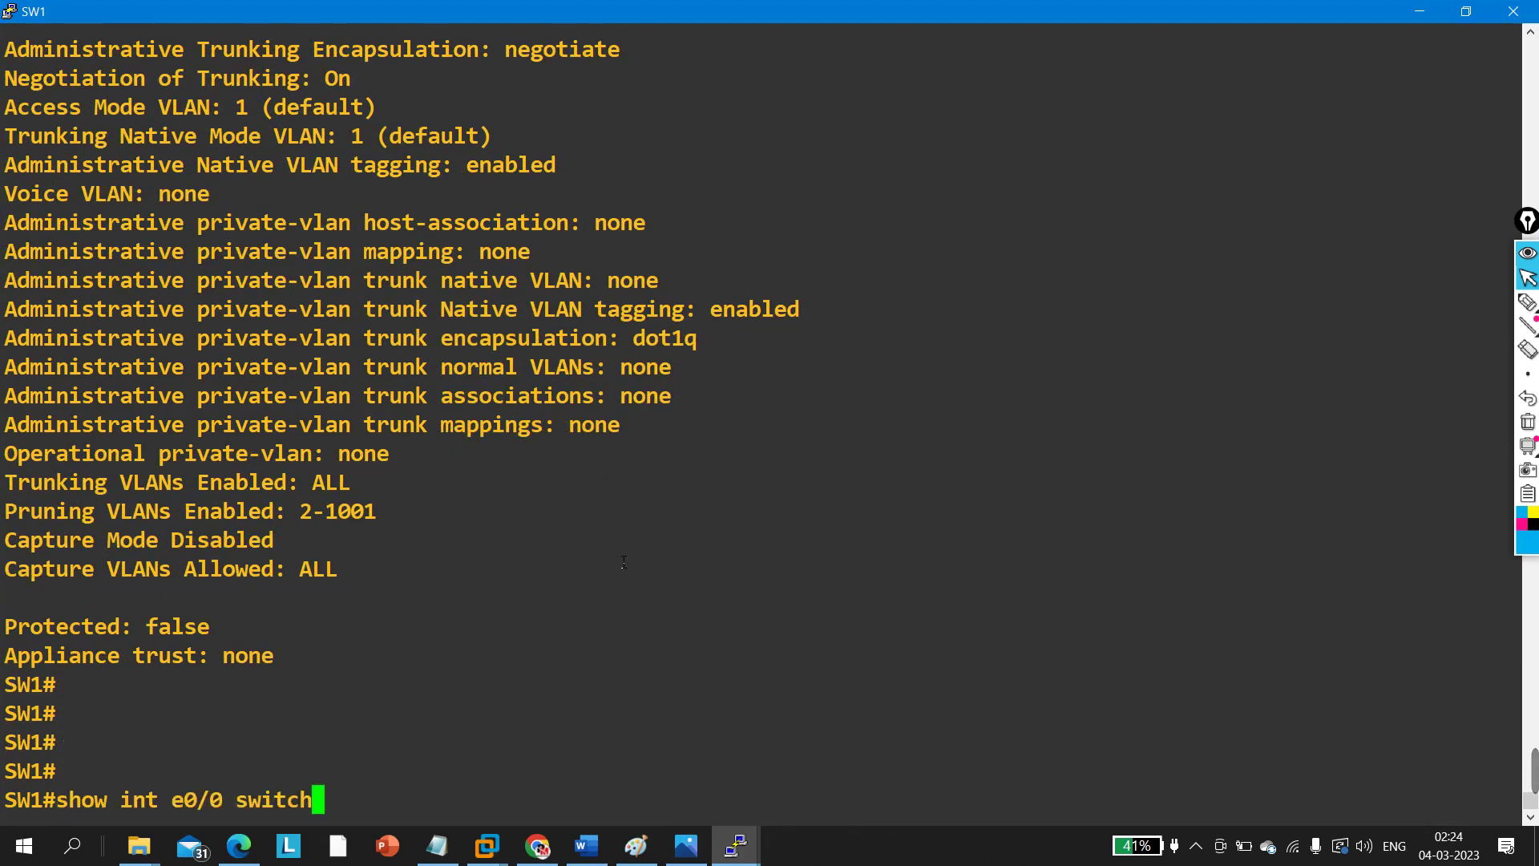
{"action": "key", "text": "BackSpace"}
{"action": "key", "text": "BackSpace"}
{"action": "key", "text": "BackSpace"}
{"action": "key", "text": "BackSpace"}
{"action": "key", "text": "BackSpace"}
{"action": "key", "text": "BackSpace"}
{"action": "key", "text": "Return"}
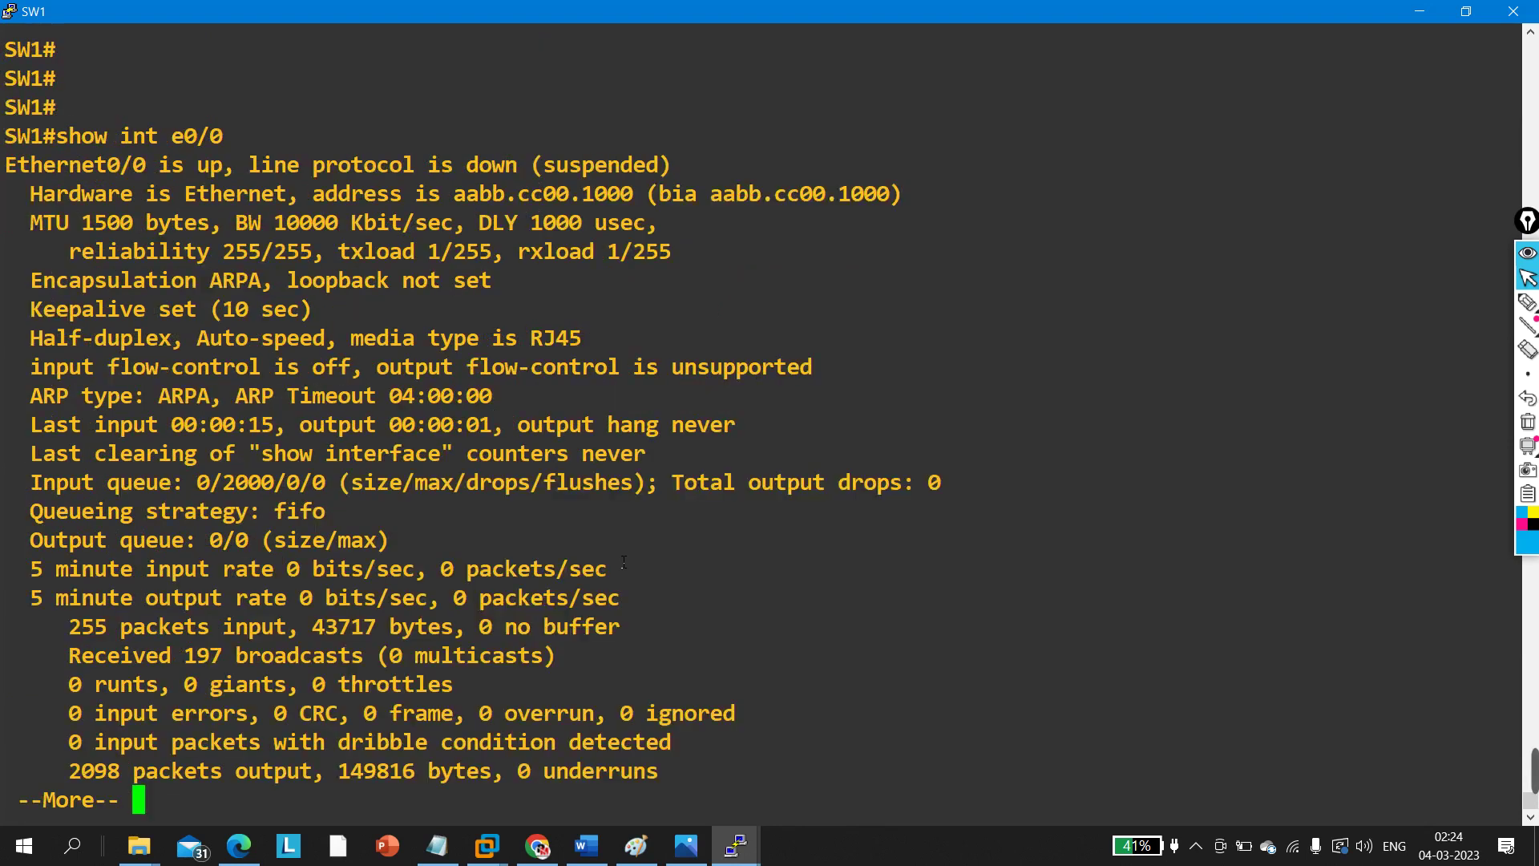
{"action": "key", "text": "Return"}
{"action": "key", "text": "Return"}
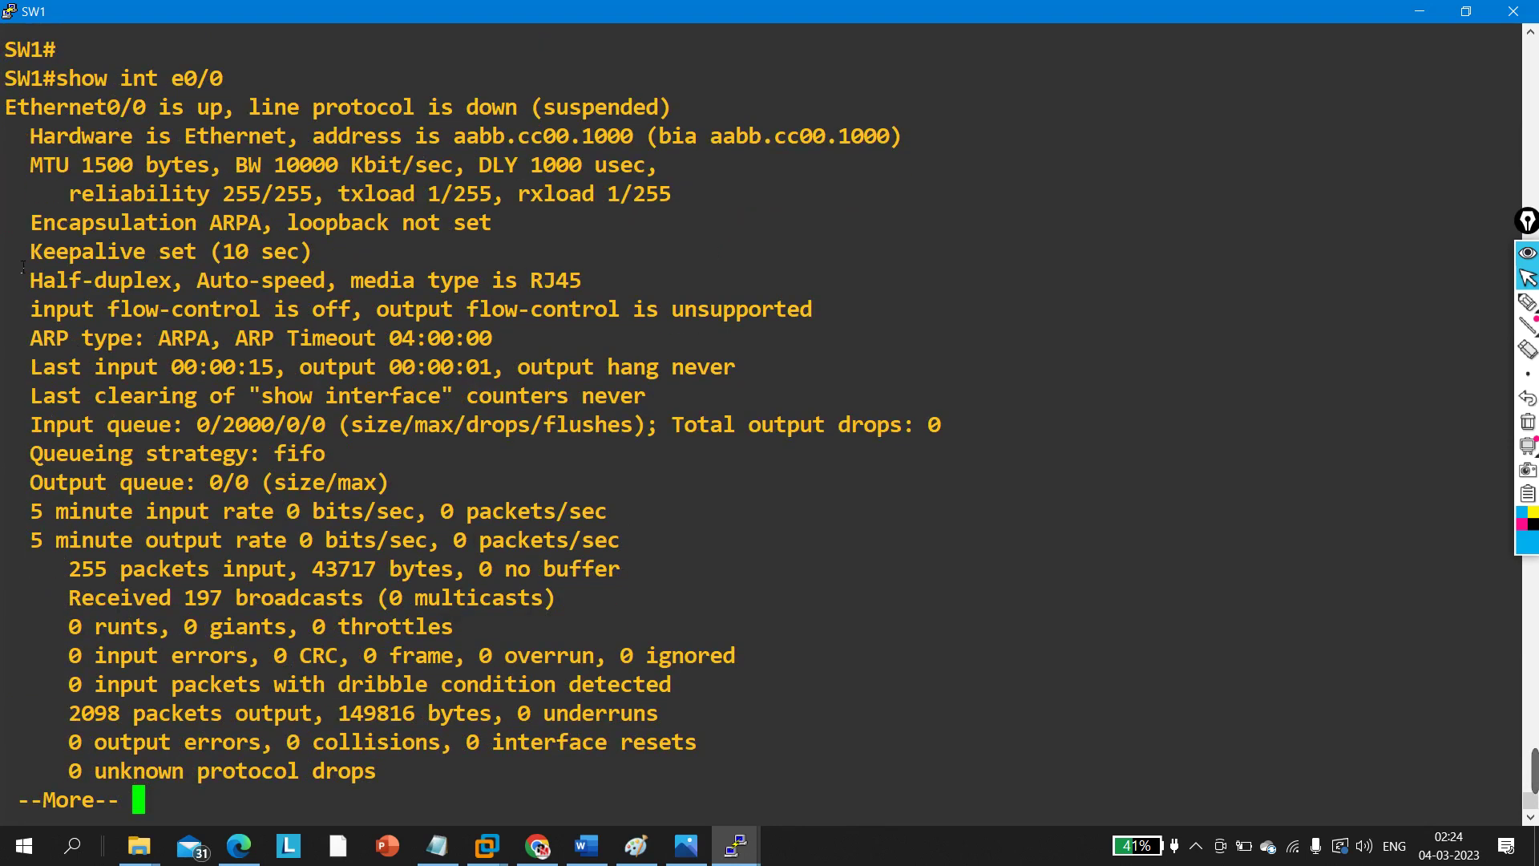
{"action": "left_click_drag", "start_coordinate": [23, 267], "coordinate": [176, 286]}
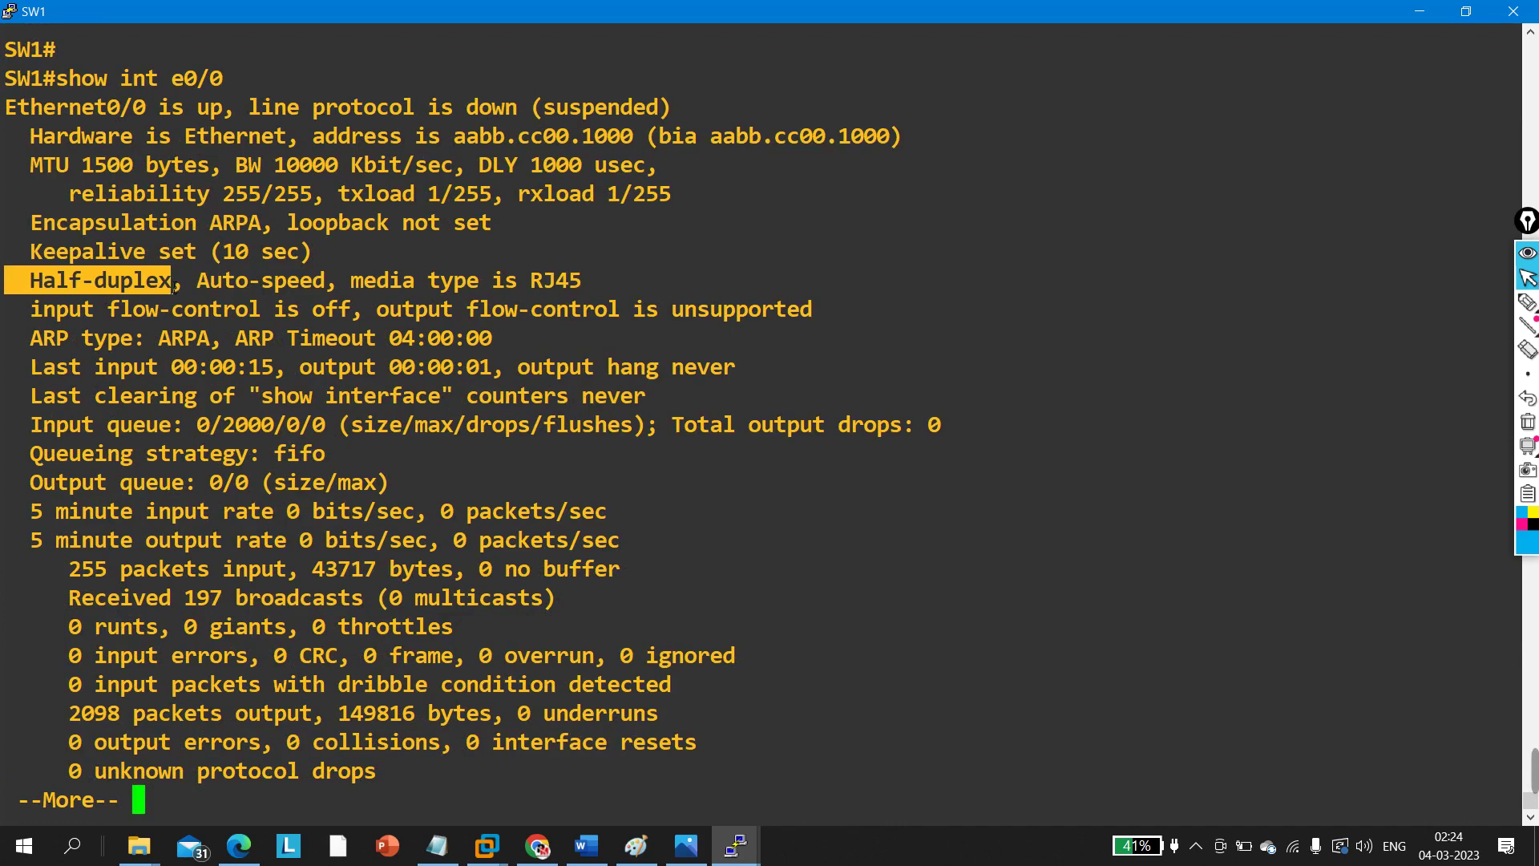
{"action": "key", "text": "q"}
Step: Run show int e0/1 on SW1, highlight its duplex setting, and quit the output
{"action": "key", "text": "Up"}
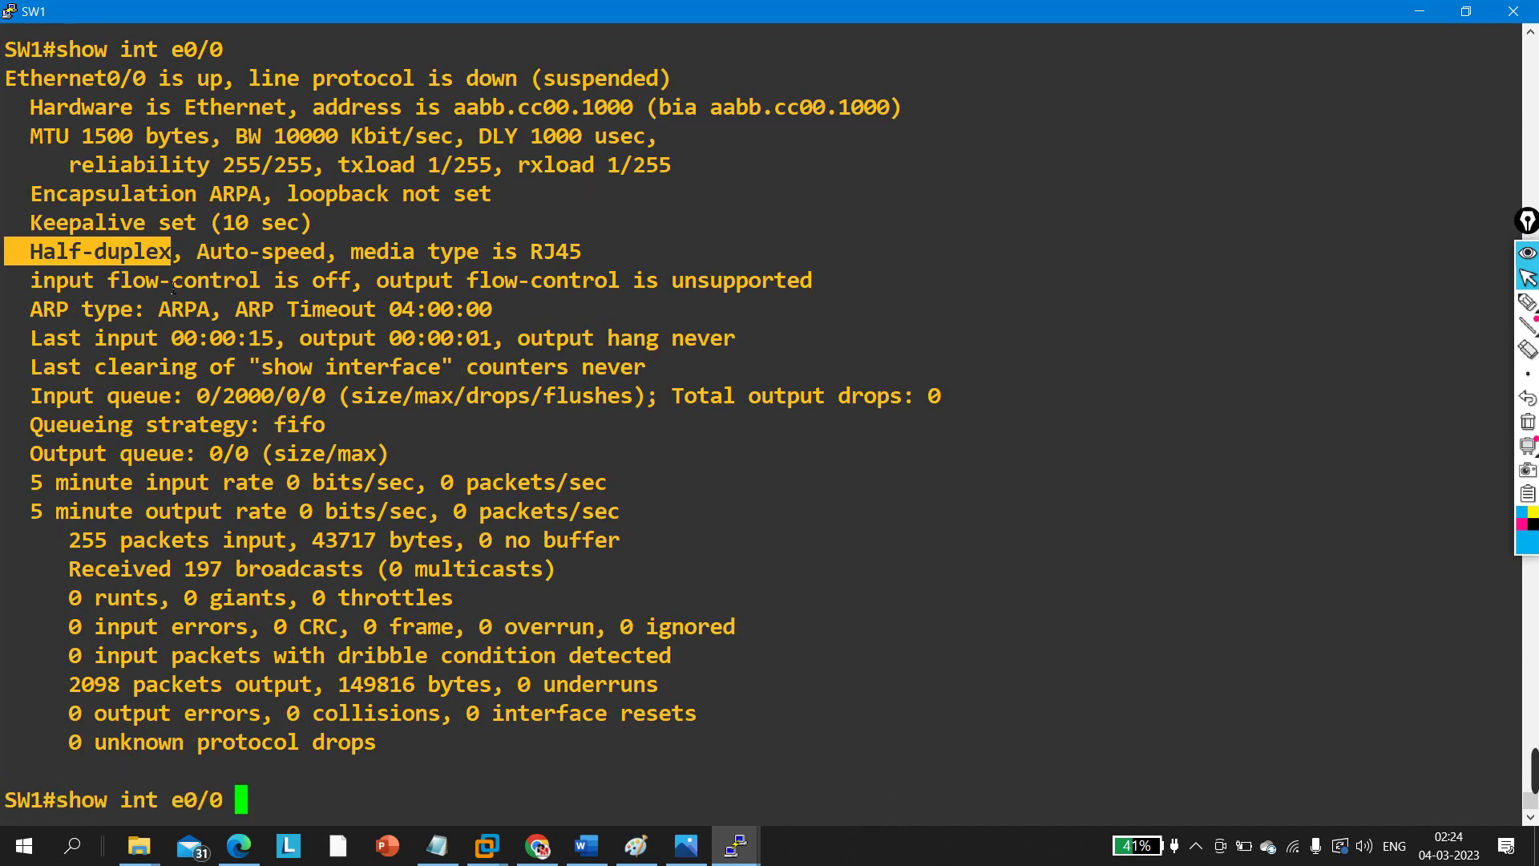
{"action": "key", "text": "BackSpace"}
{"action": "key", "text": "BackSpace"}
{"action": "type", "text": "1"}
{"action": "key", "text": "Return"}
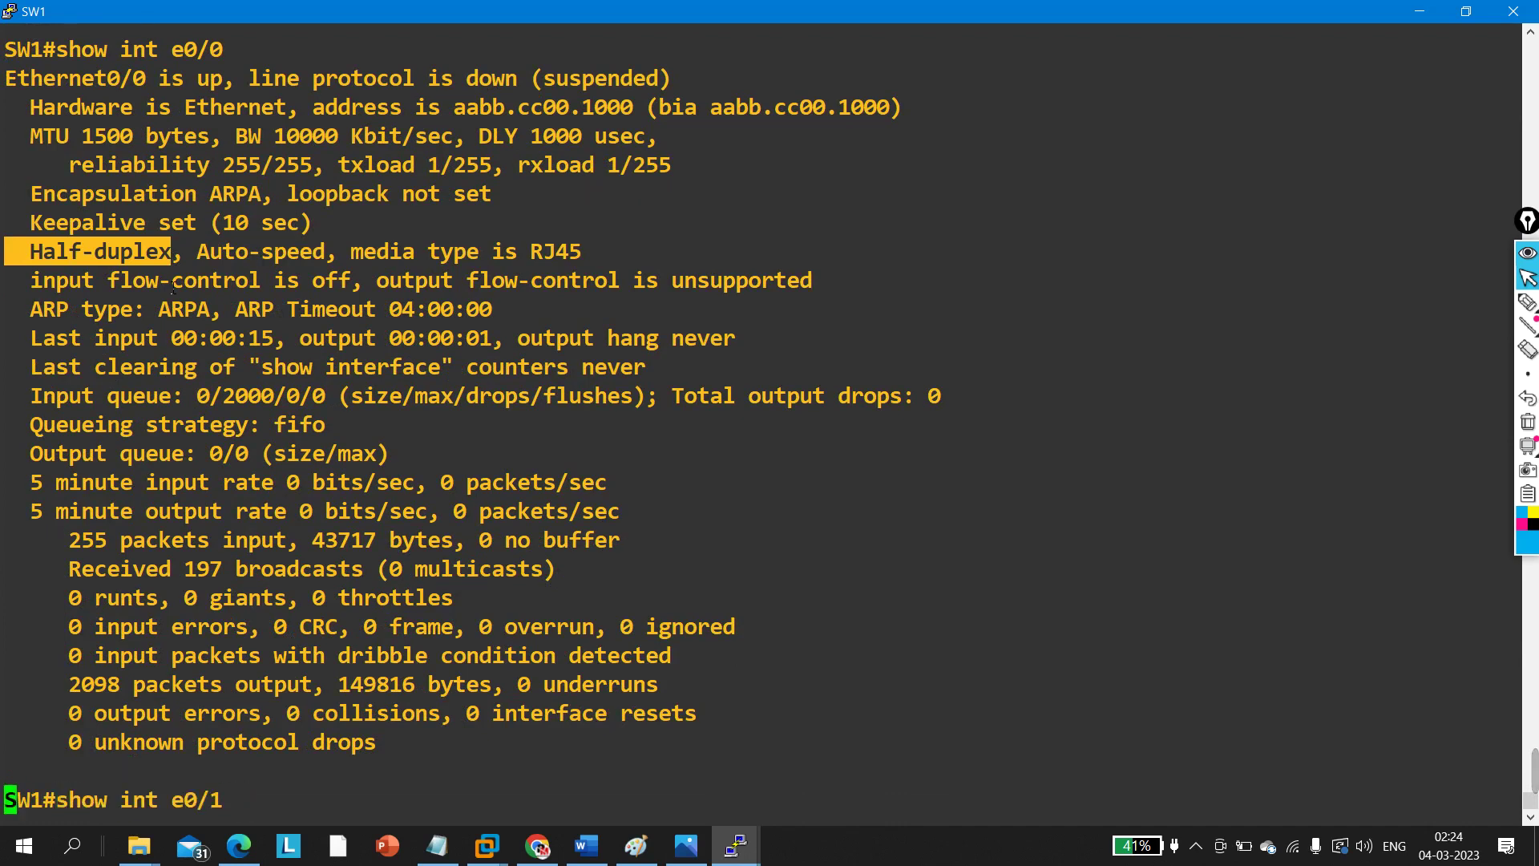
{"action": "left_click_drag", "start_coordinate": [34, 343], "coordinate": [178, 351]}
{"action": "key", "text": "q"}
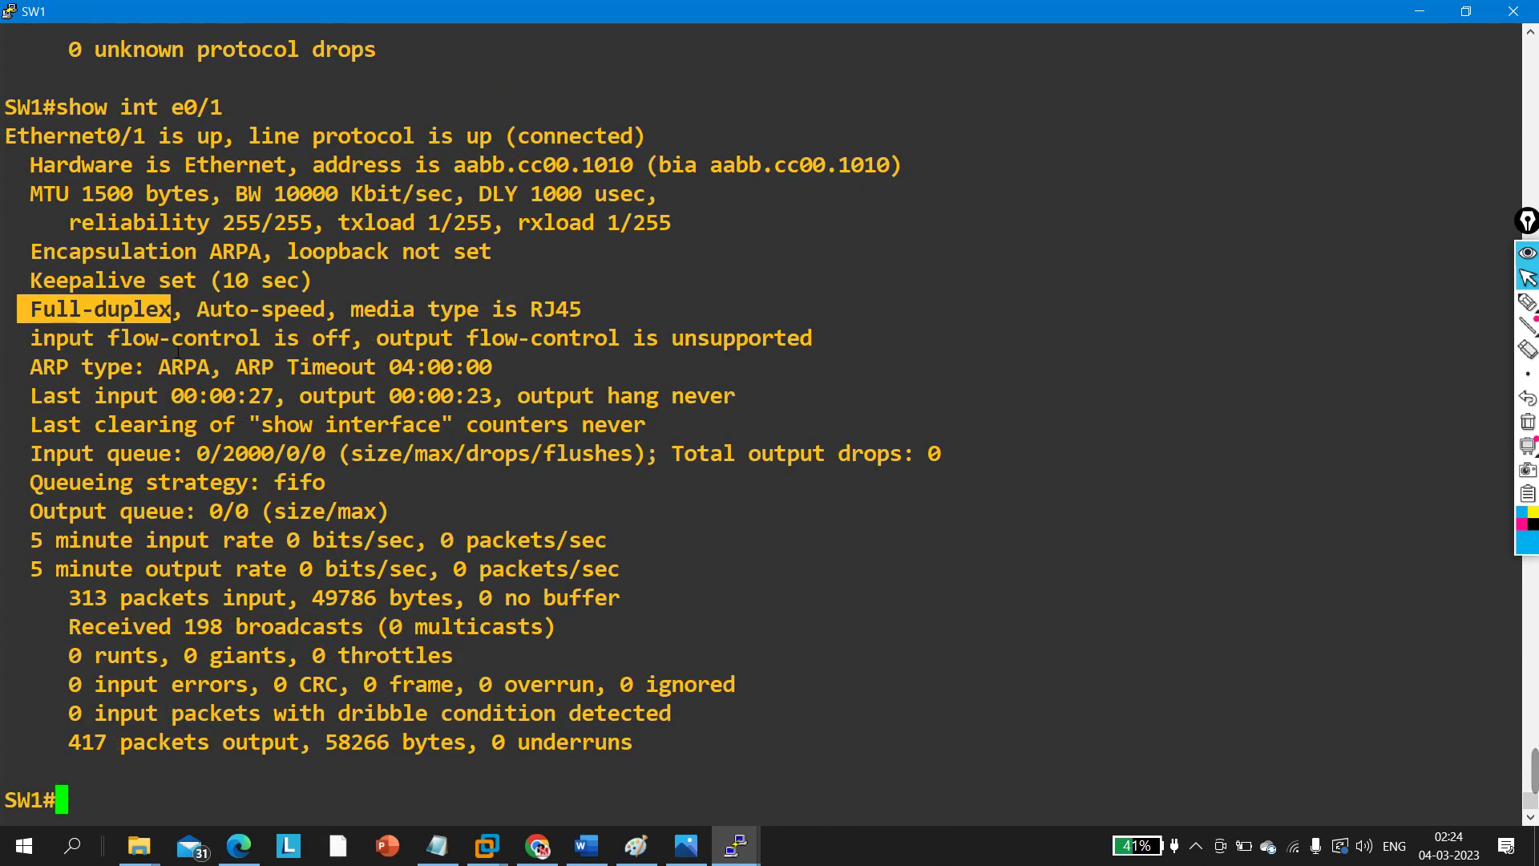
Step: Run show int e0/3 on SW1 and highlight its duplex setting
{"action": "key", "text": "Up"}
{"action": "key", "text": "BackSpace"}
{"action": "type", "text": "3"}
{"action": "key", "text": "Return"}
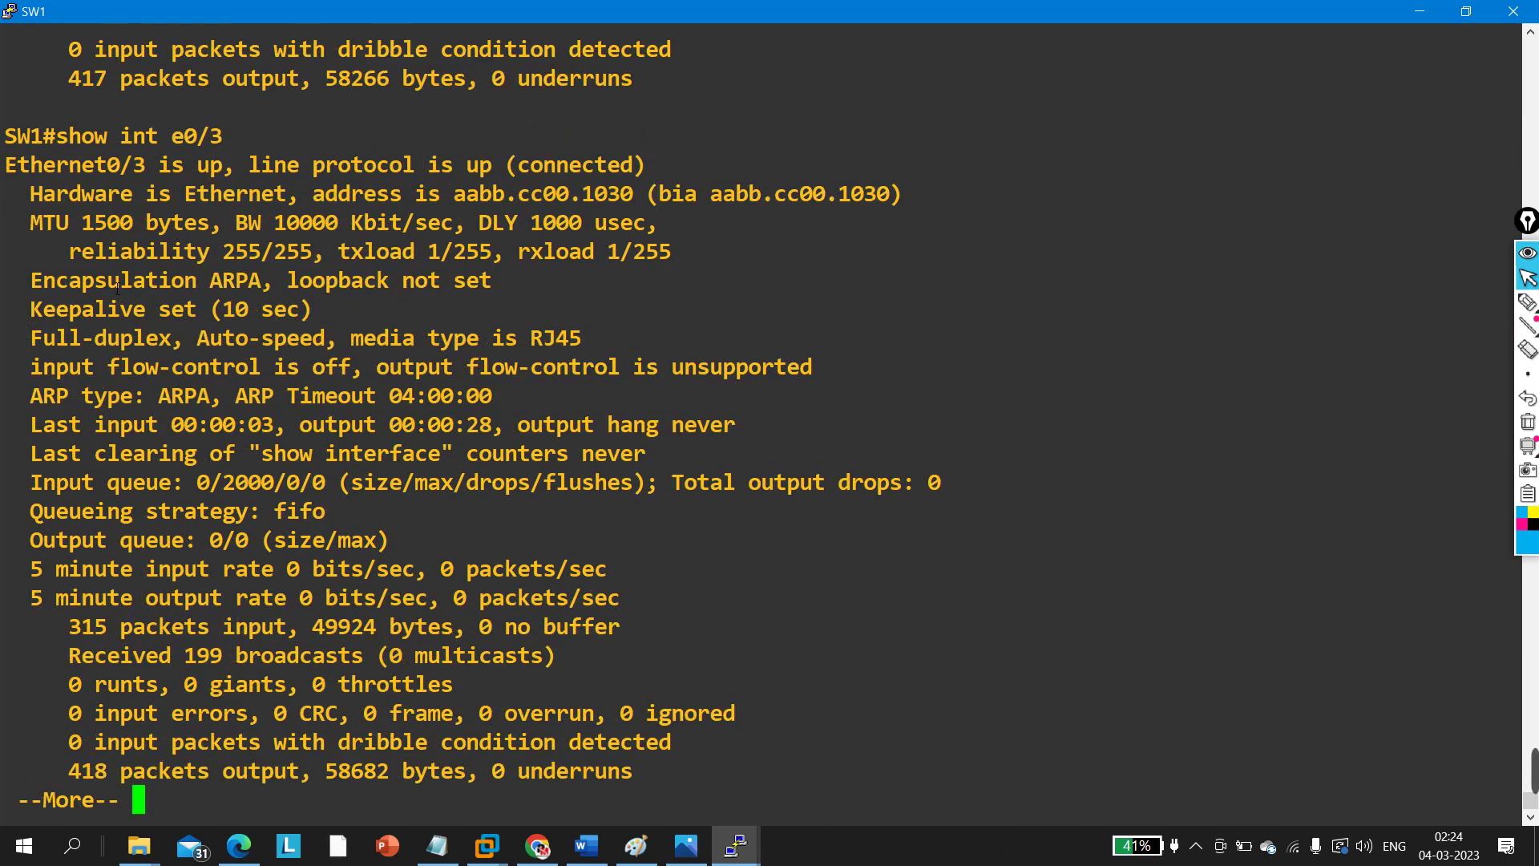
{"action": "left_click_drag", "start_coordinate": [16, 349], "coordinate": [190, 348]}
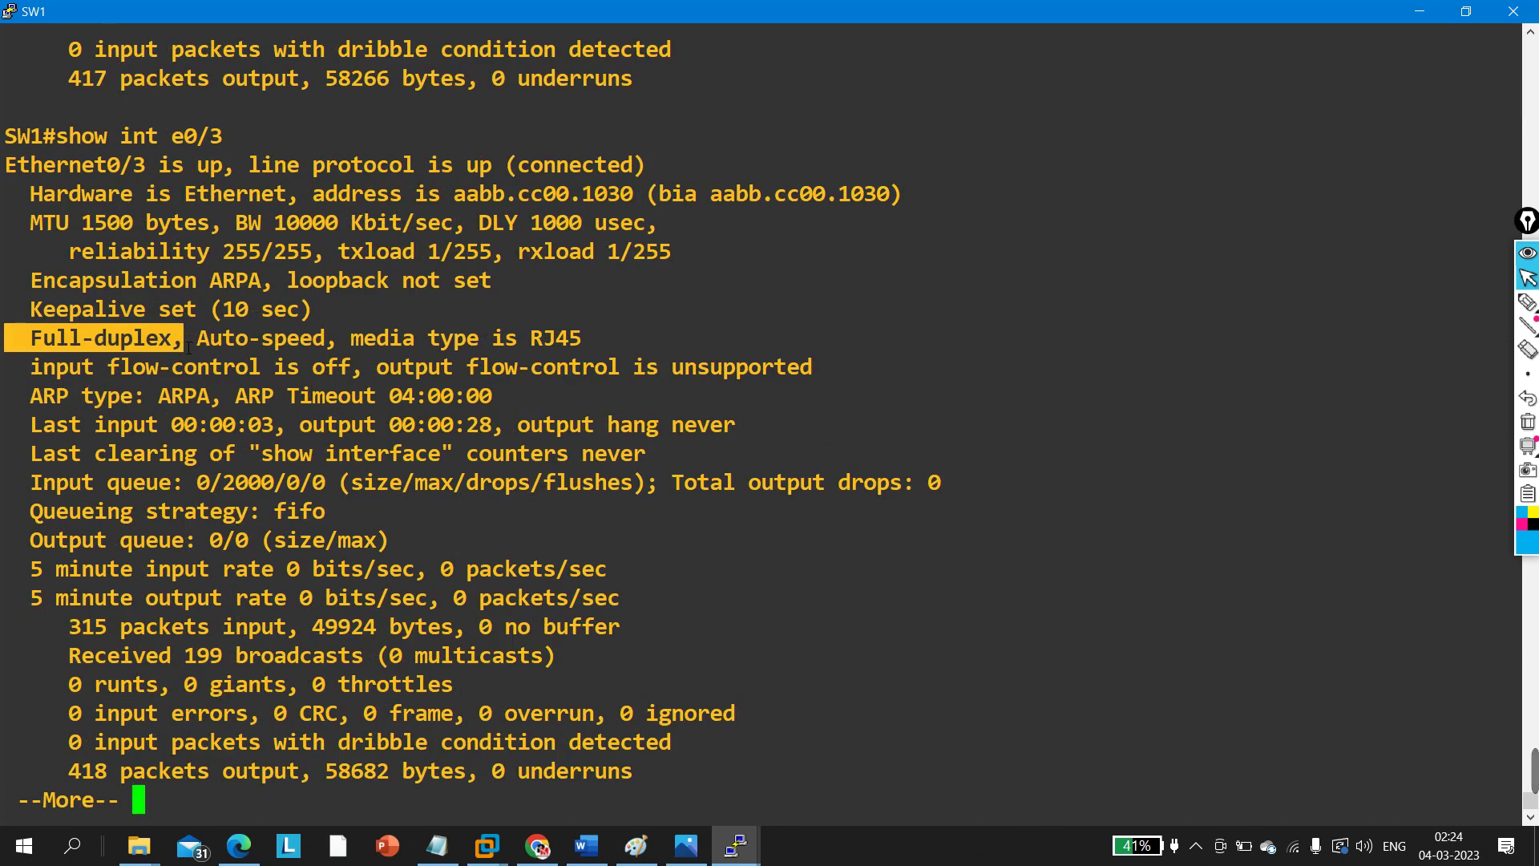
{"action": "key", "text": "Return"}
Step: Run show int e0/2 on SW1 and highlight its duplex setting
{"action": "key", "text": "Up"}
{"action": "key", "text": "Up"}
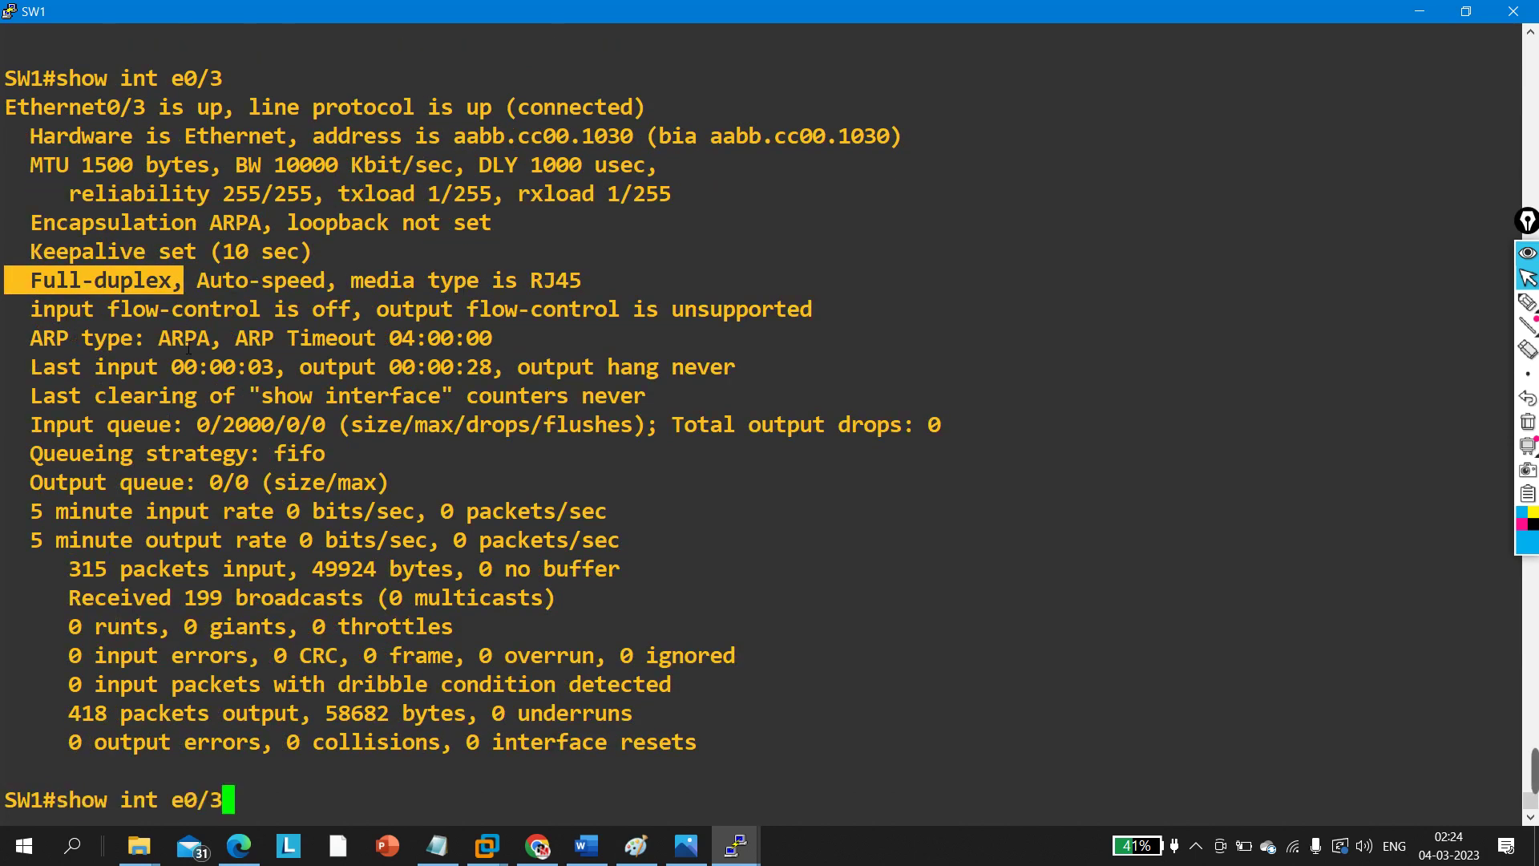
{"action": "key", "text": "BackSpace"}
{"action": "type", "text": "2"}
{"action": "key", "text": "Return"}
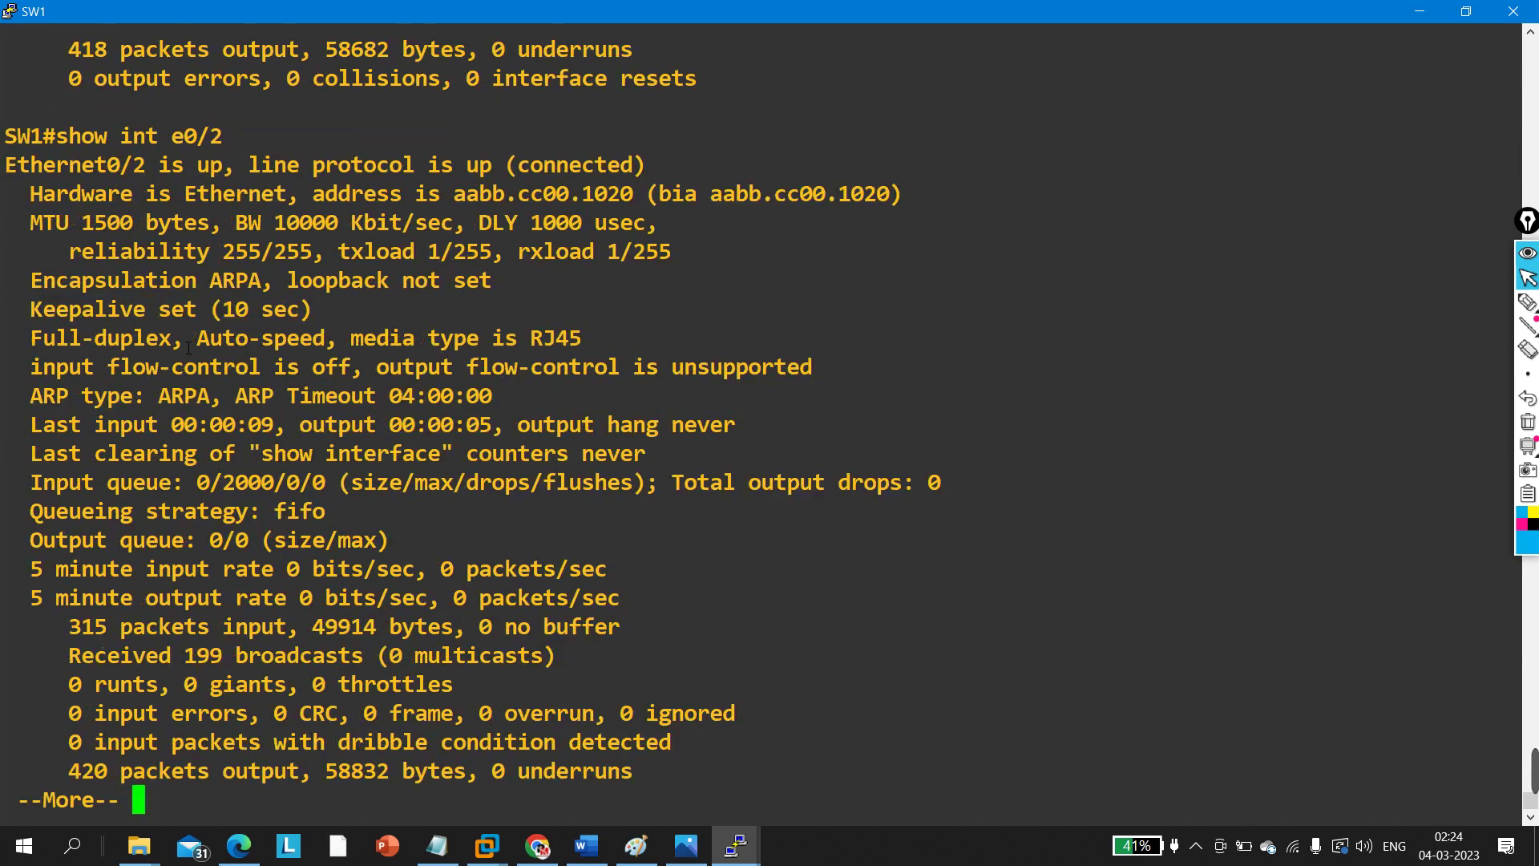
{"action": "left_click_drag", "start_coordinate": [22, 344], "coordinate": [176, 345]}
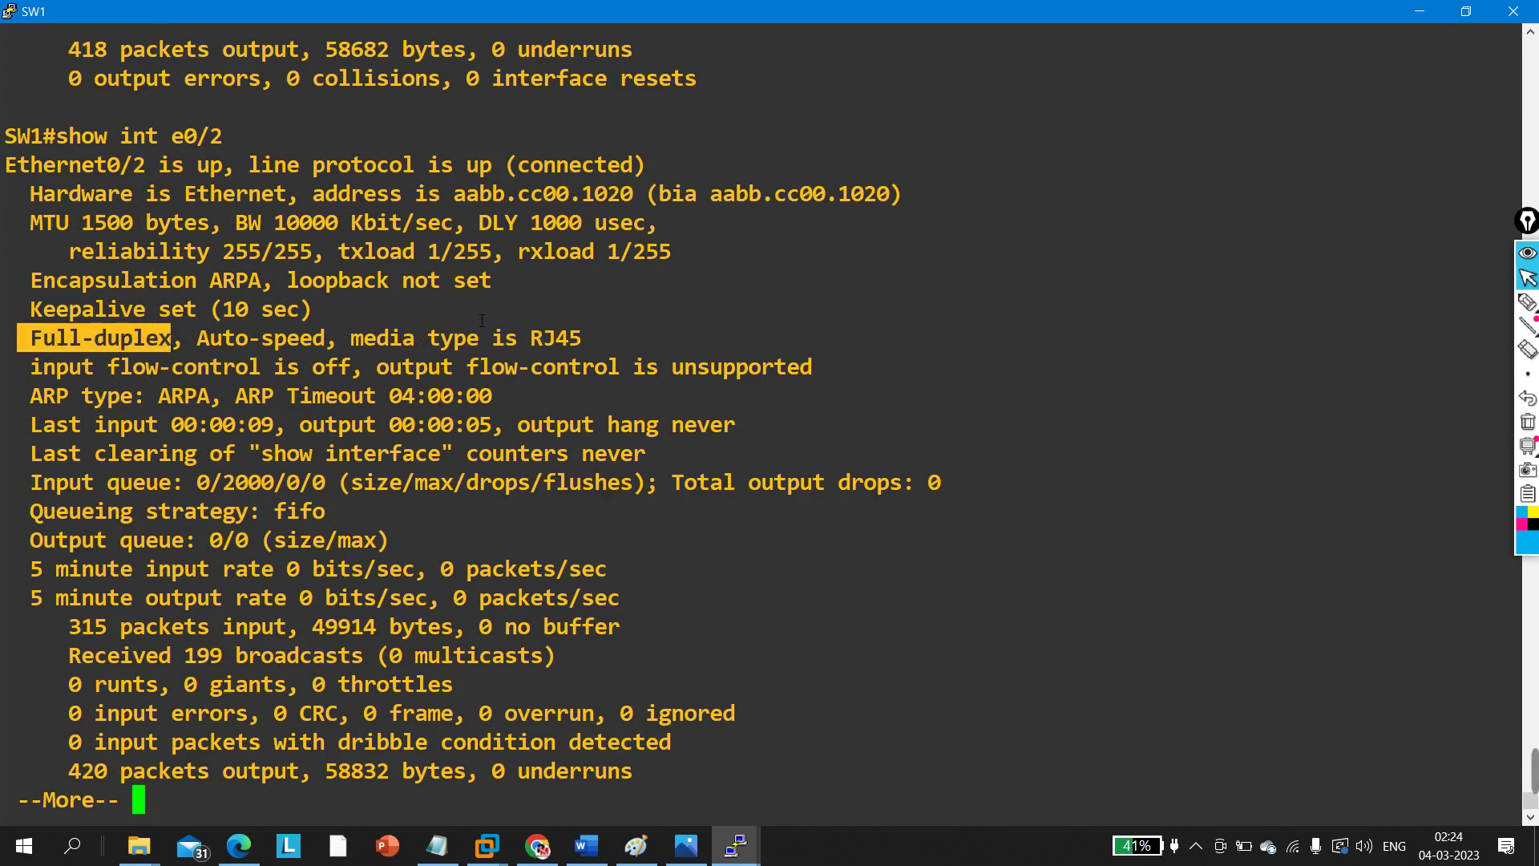
Step: Restore the SW1 terminal to its smaller window size and quit the e0/2 output to a clean prompt
{"action": "left_click", "coordinate": [1466, 12]}
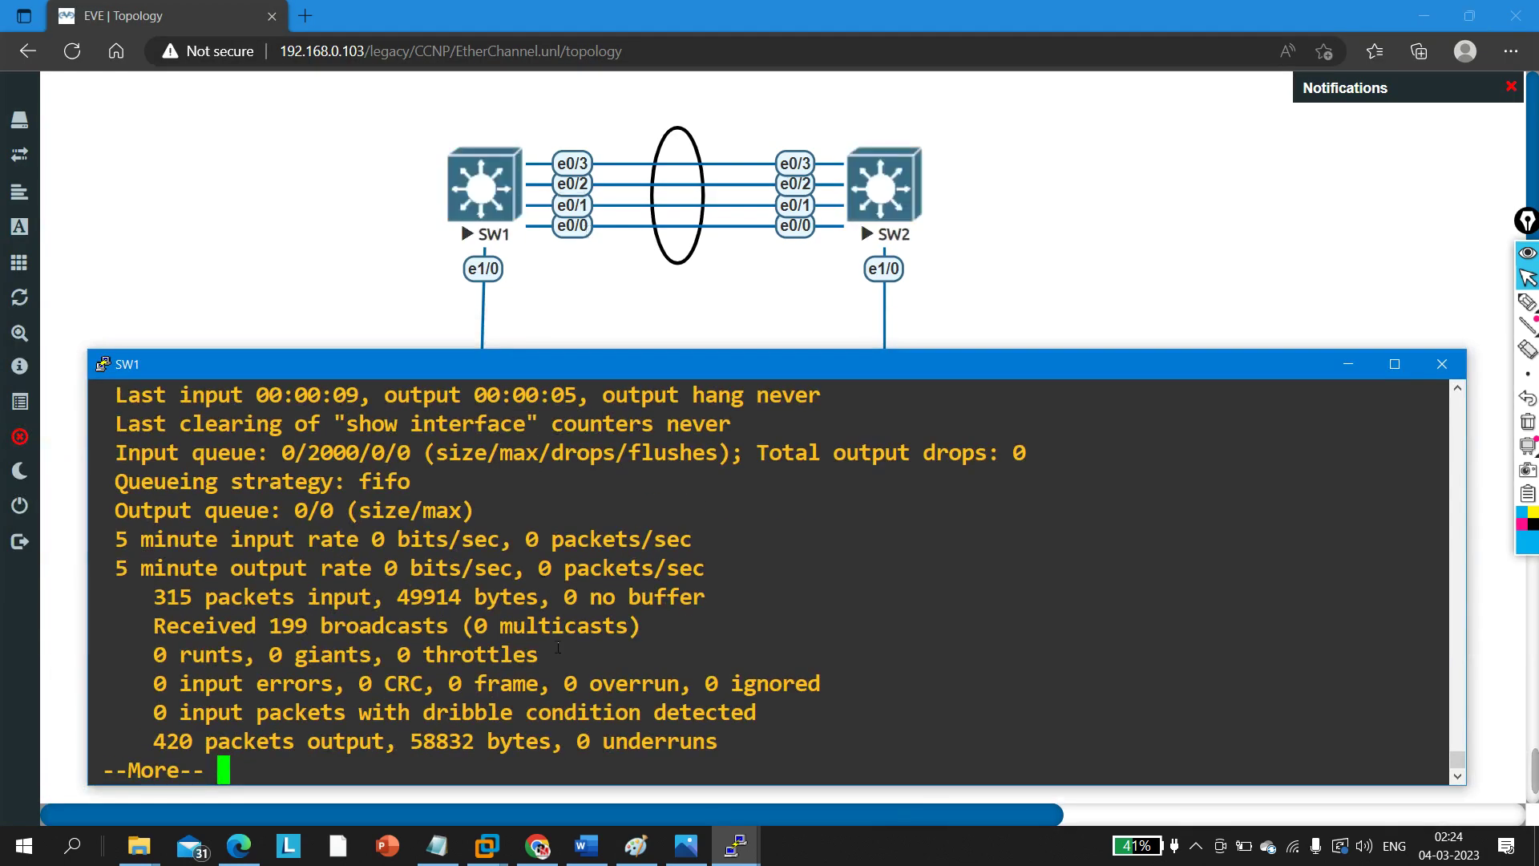
{"action": "key", "text": "q"}
{"action": "key", "text": "Return"}
{"action": "key", "text": "Return"}
{"action": "key", "text": "Return"}
{"action": "key", "text": "Return"}
{"action": "key", "text": "Return"}
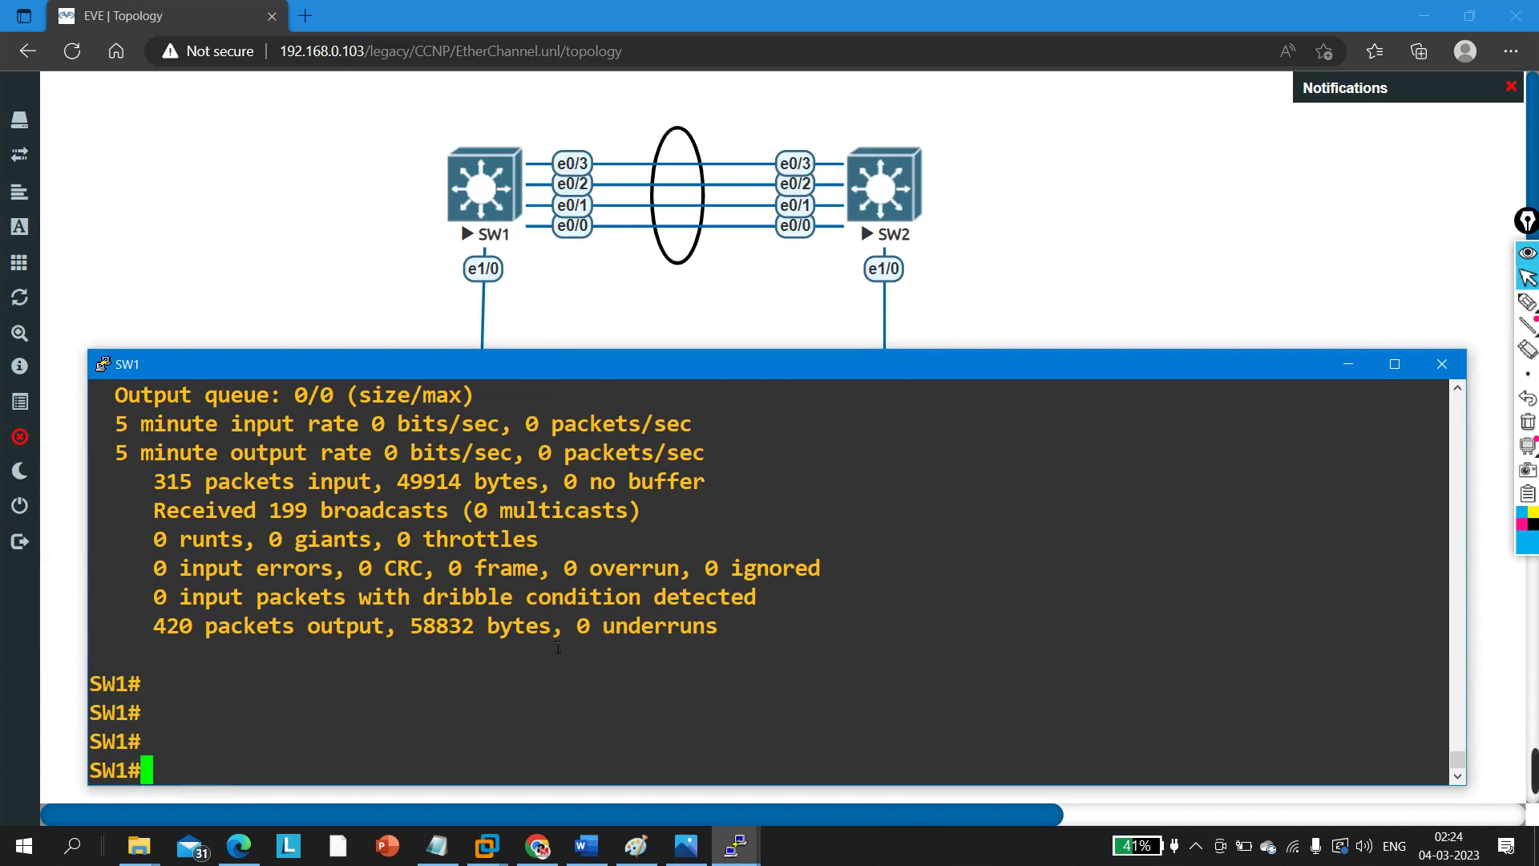
Step: Enter configuration mode on SW1 and set interface e0/0 to duplex full
{"action": "type", "text": "conf"}
{"action": "key", "text": "Tab"}
{"action": "key", "text": "Return"}
{"action": "key", "text": "Return"}
{"action": "key", "text": "Return"}
{"action": "key", "text": "Return"}
{"action": "key", "text": "Return"}
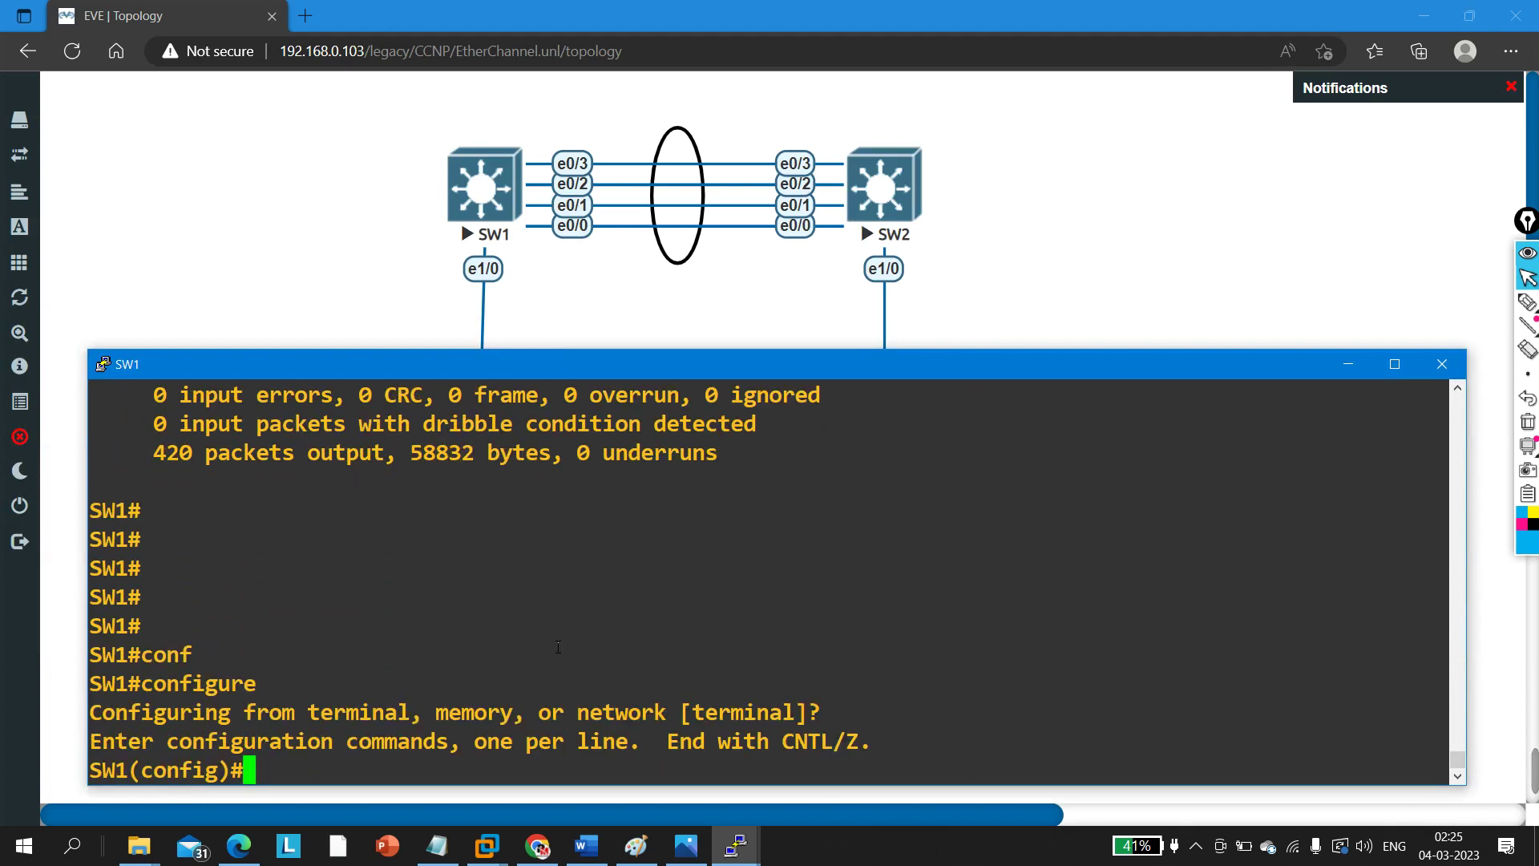
{"action": "type", "text": "int "}
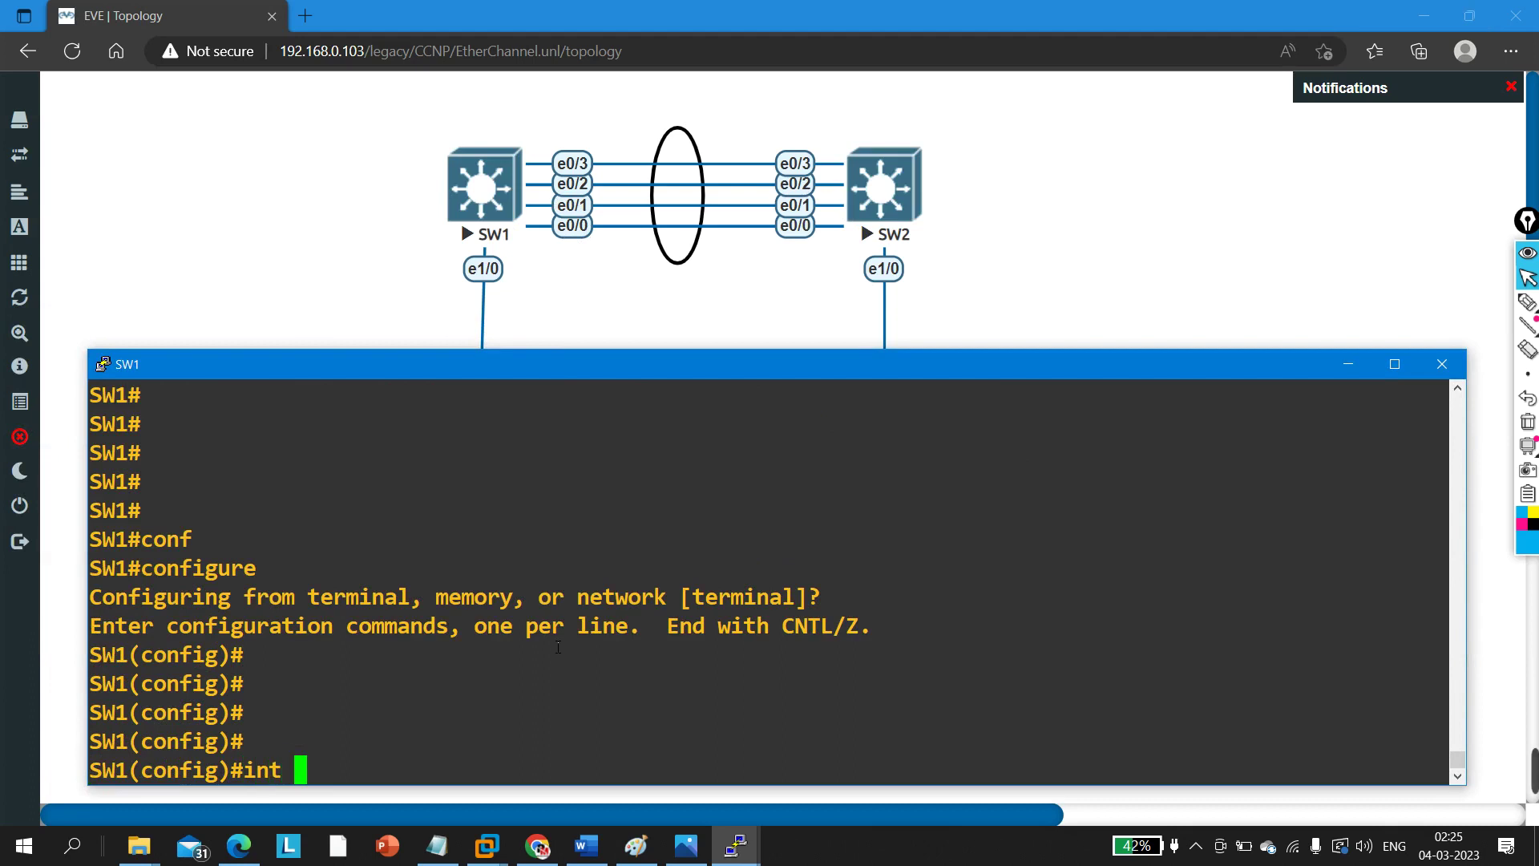
{"action": "type", "text": "e0/0"}
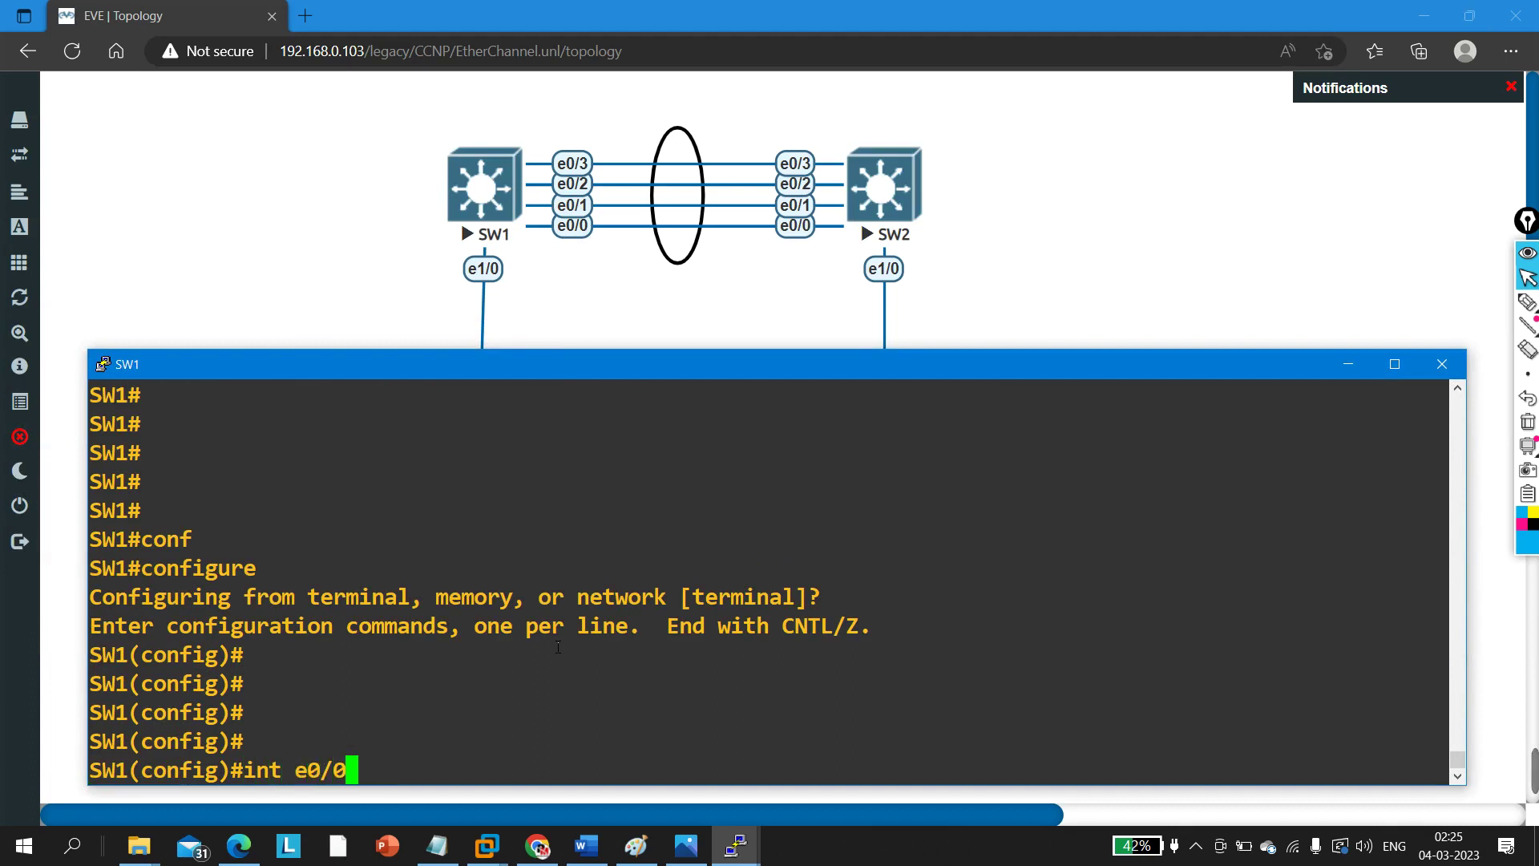
{"action": "key", "text": "Return"}
{"action": "type", "text": "du"}
{"action": "key", "text": "Tab"}
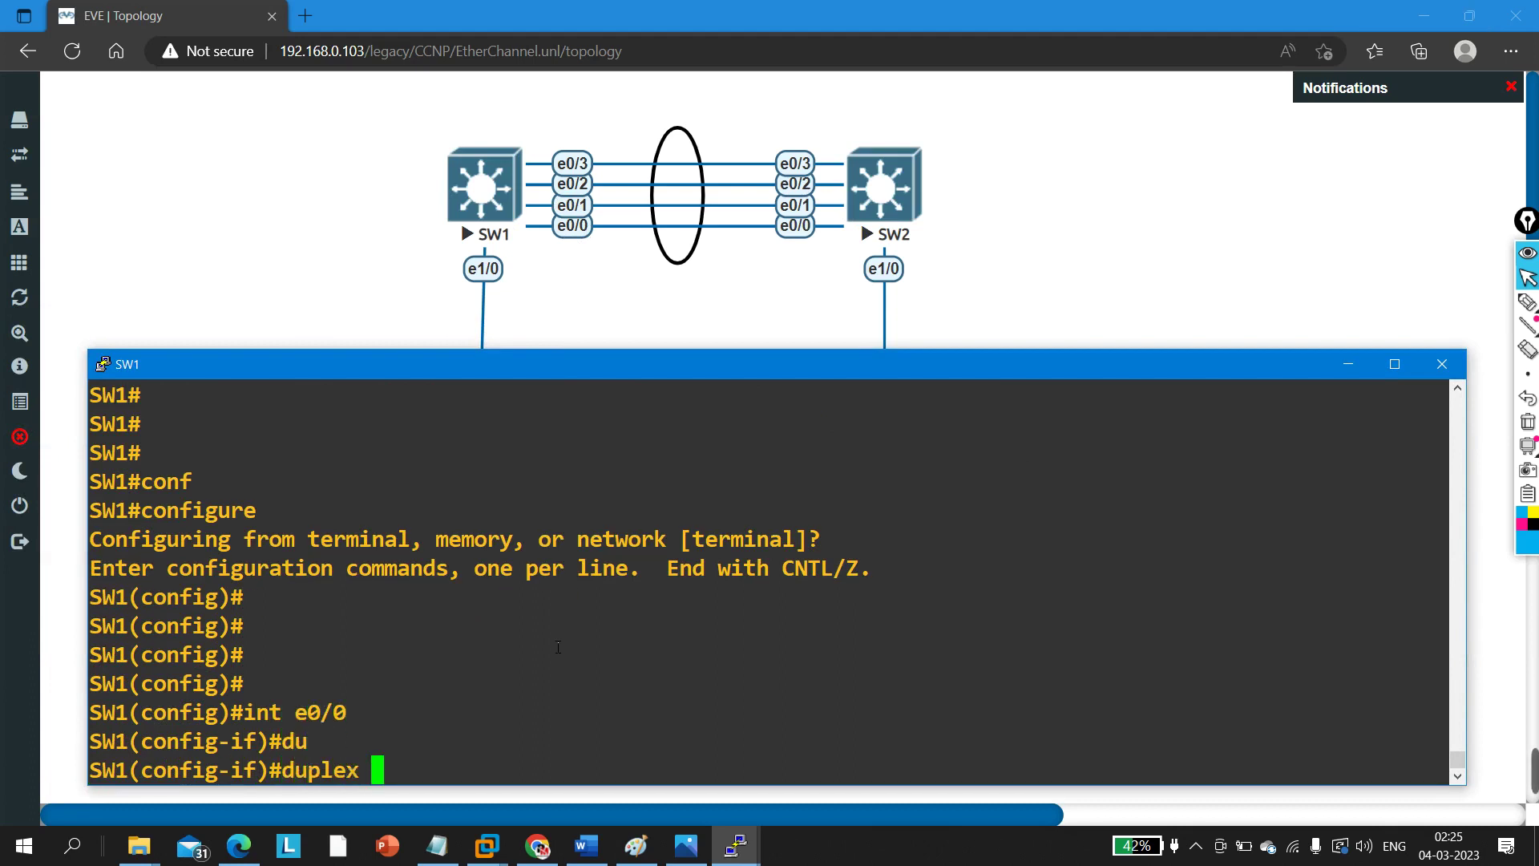
{"action": "type", "text": "fu"}
{"action": "key", "text": "Tab"}
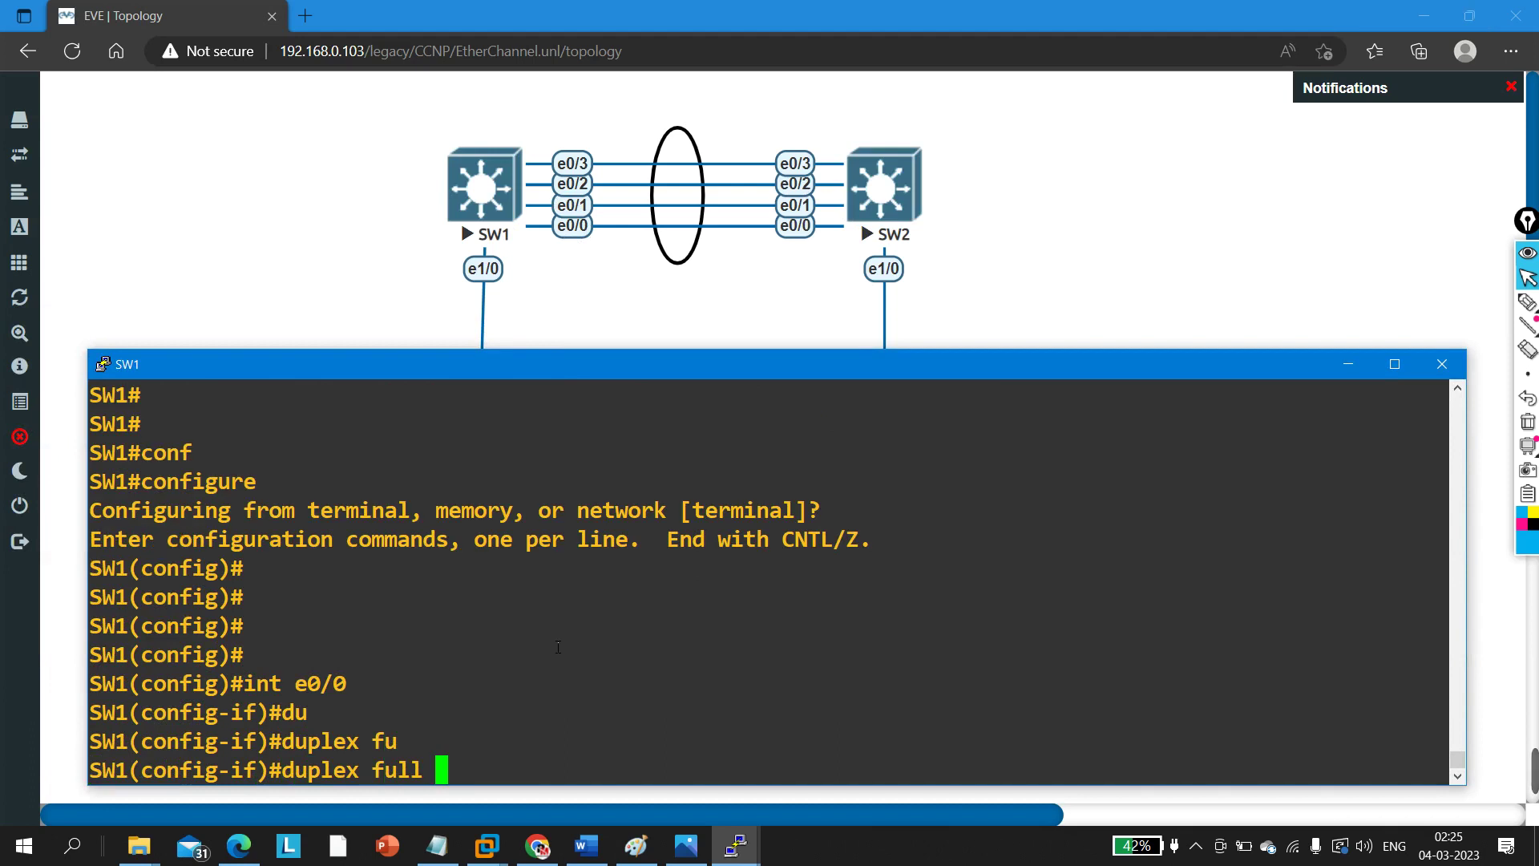
{"action": "key", "text": "Return"}
{"action": "key", "text": "Return"}
{"action": "key", "text": "Return"}
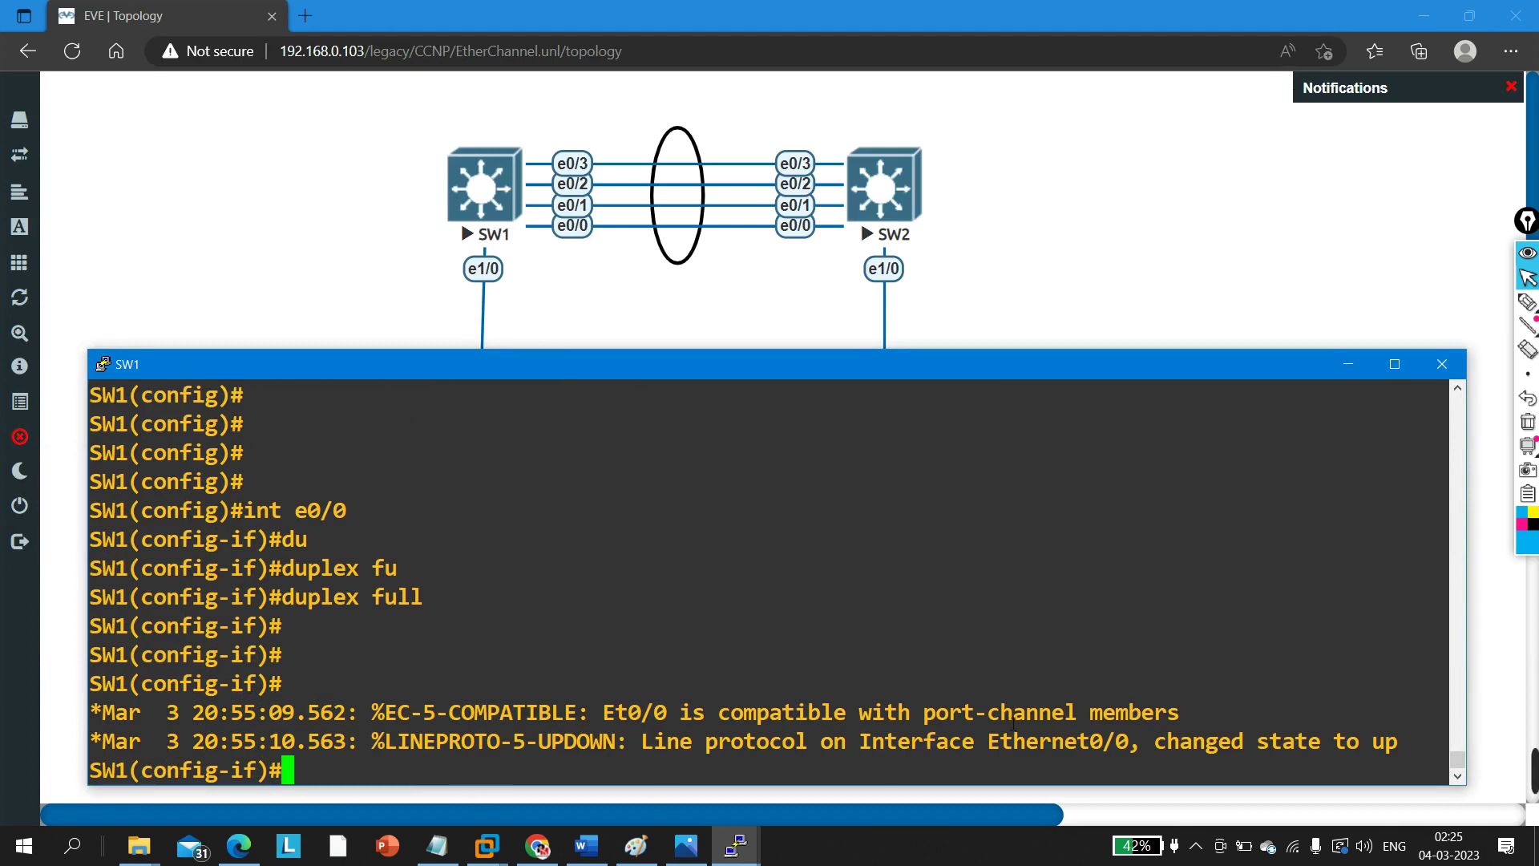
Step: Highlight the Ethernet0/0 name and the state change in the line protocol log message, and clear the highlight
{"action": "left_click_drag", "start_coordinate": [1004, 745], "coordinate": [1069, 748]}
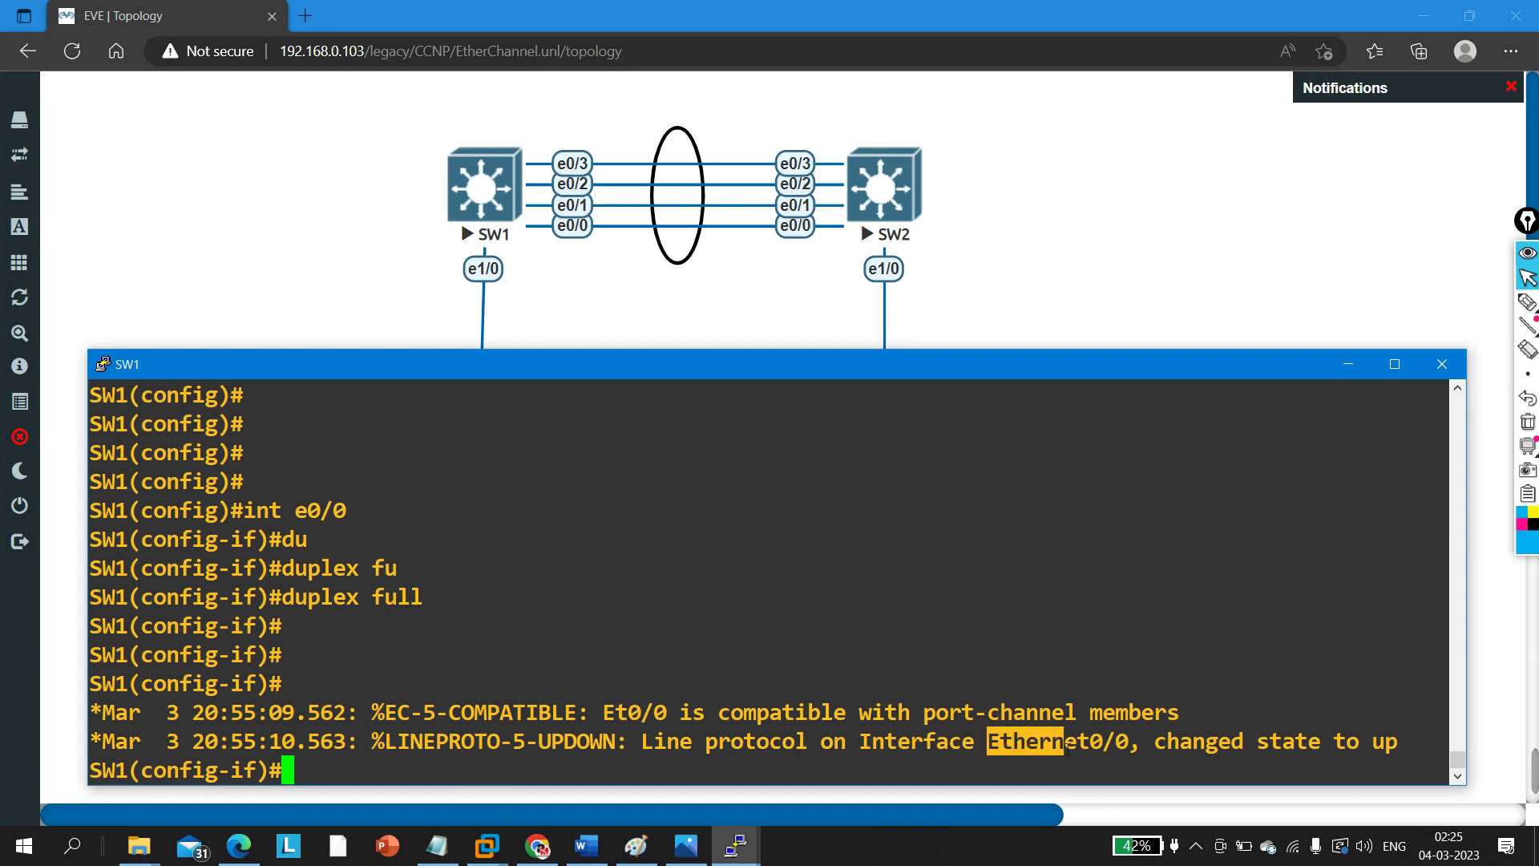
{"action": "left_click_drag", "start_coordinate": [1192, 745], "coordinate": [1451, 745]}
{"action": "left_click", "coordinate": [829, 700]}
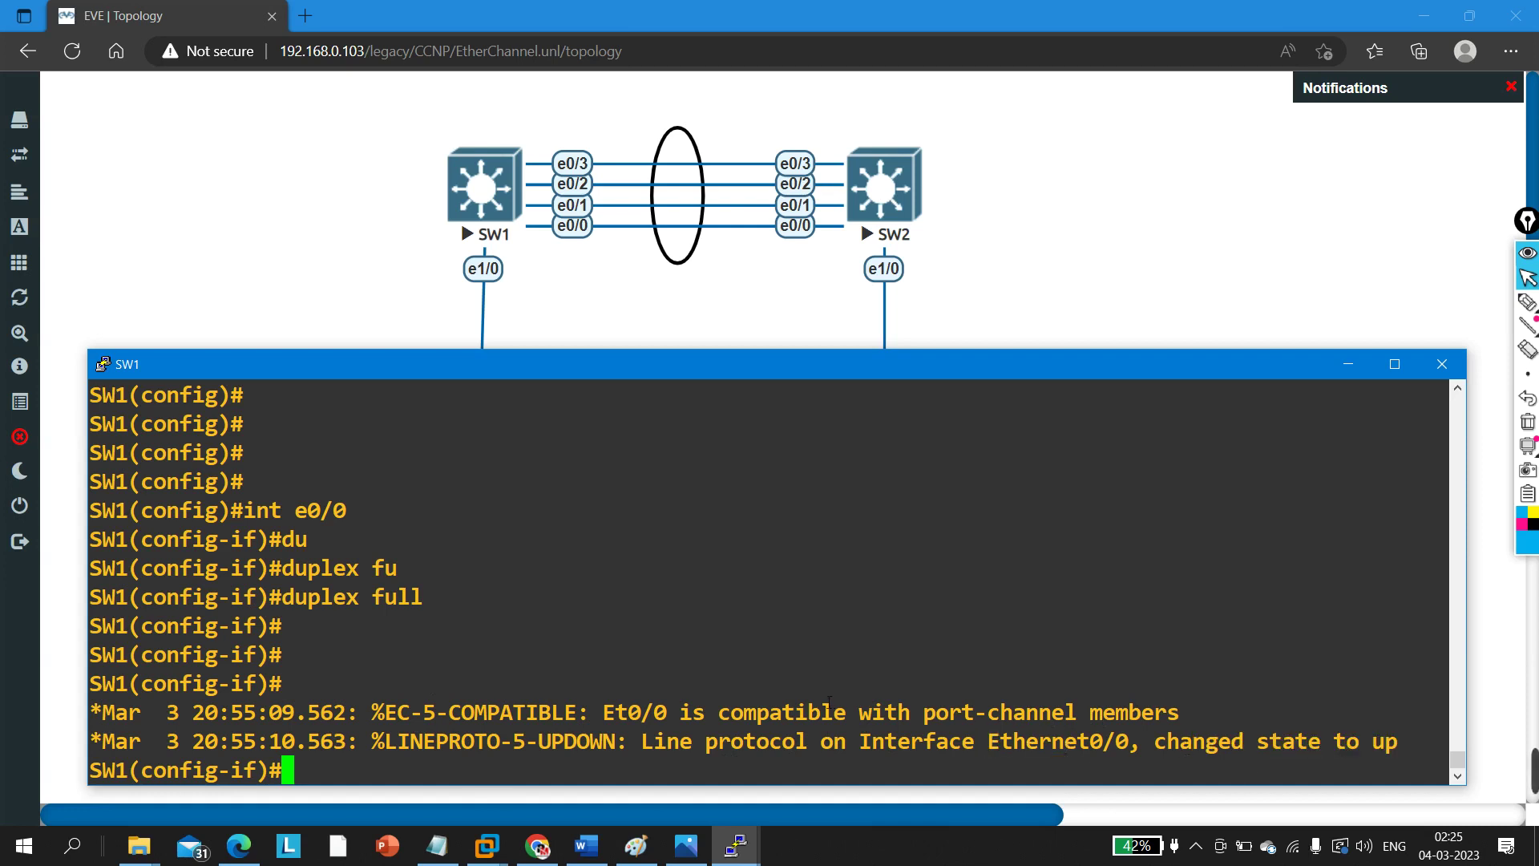
Step: Exit interface configuration mode on SW1 to the privileged prompt
{"action": "key", "text": "Return"}
{"action": "key", "text": "ctrl+z"}
{"action": "key", "text": "Return"}
{"action": "key", "text": "Return"}
{"action": "key", "text": "Return"}
{"action": "key", "text": "Return"}
Step: Run show int e0/2 again on SW1 and examine the first part of its output
{"action": "key", "text": "Up"}
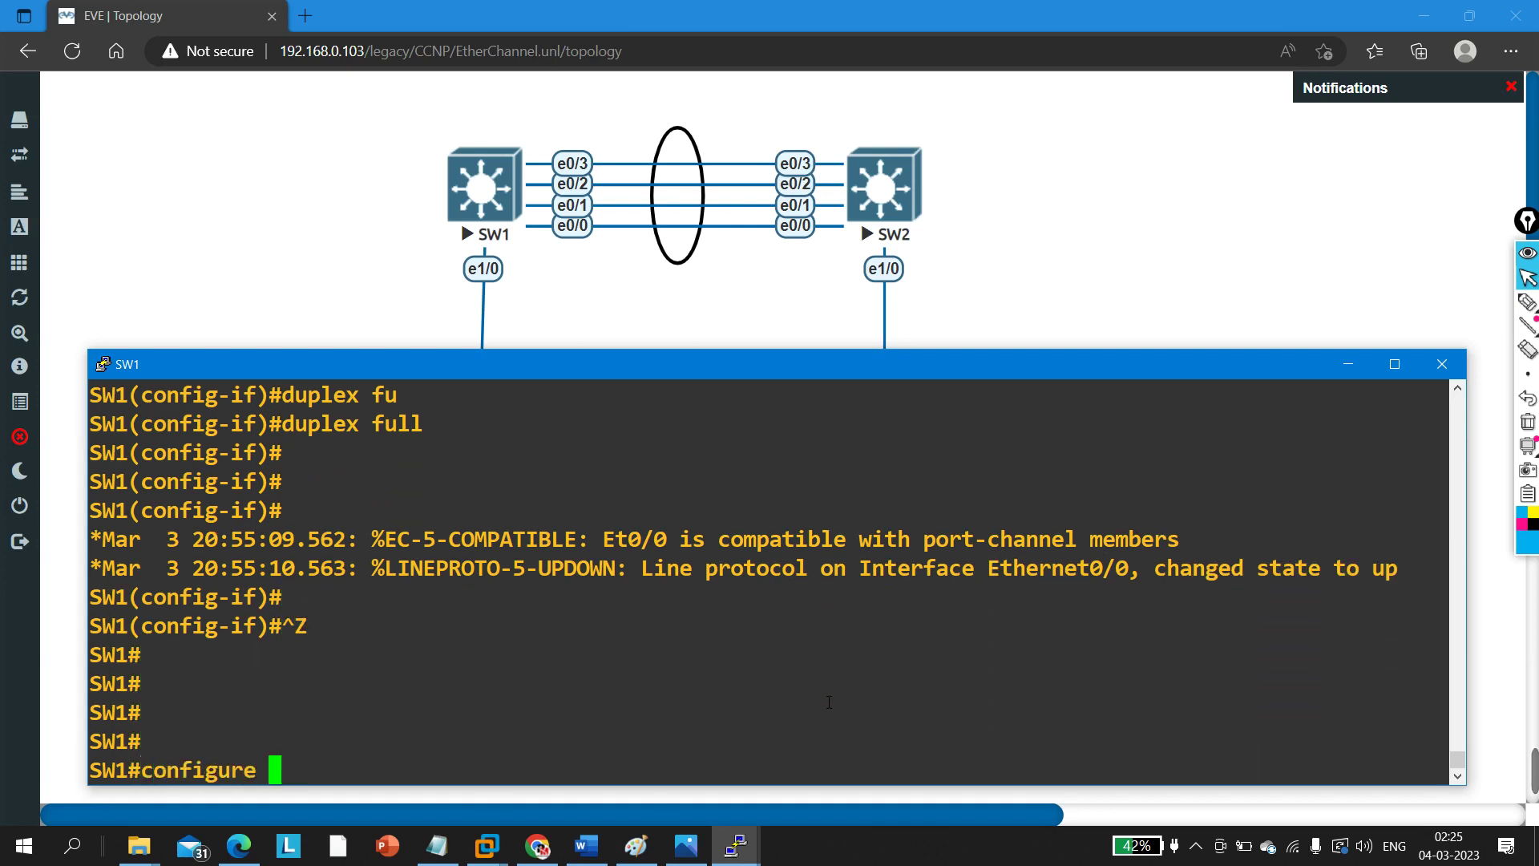
{"action": "key", "text": "Up"}
{"action": "key", "text": "Return"}
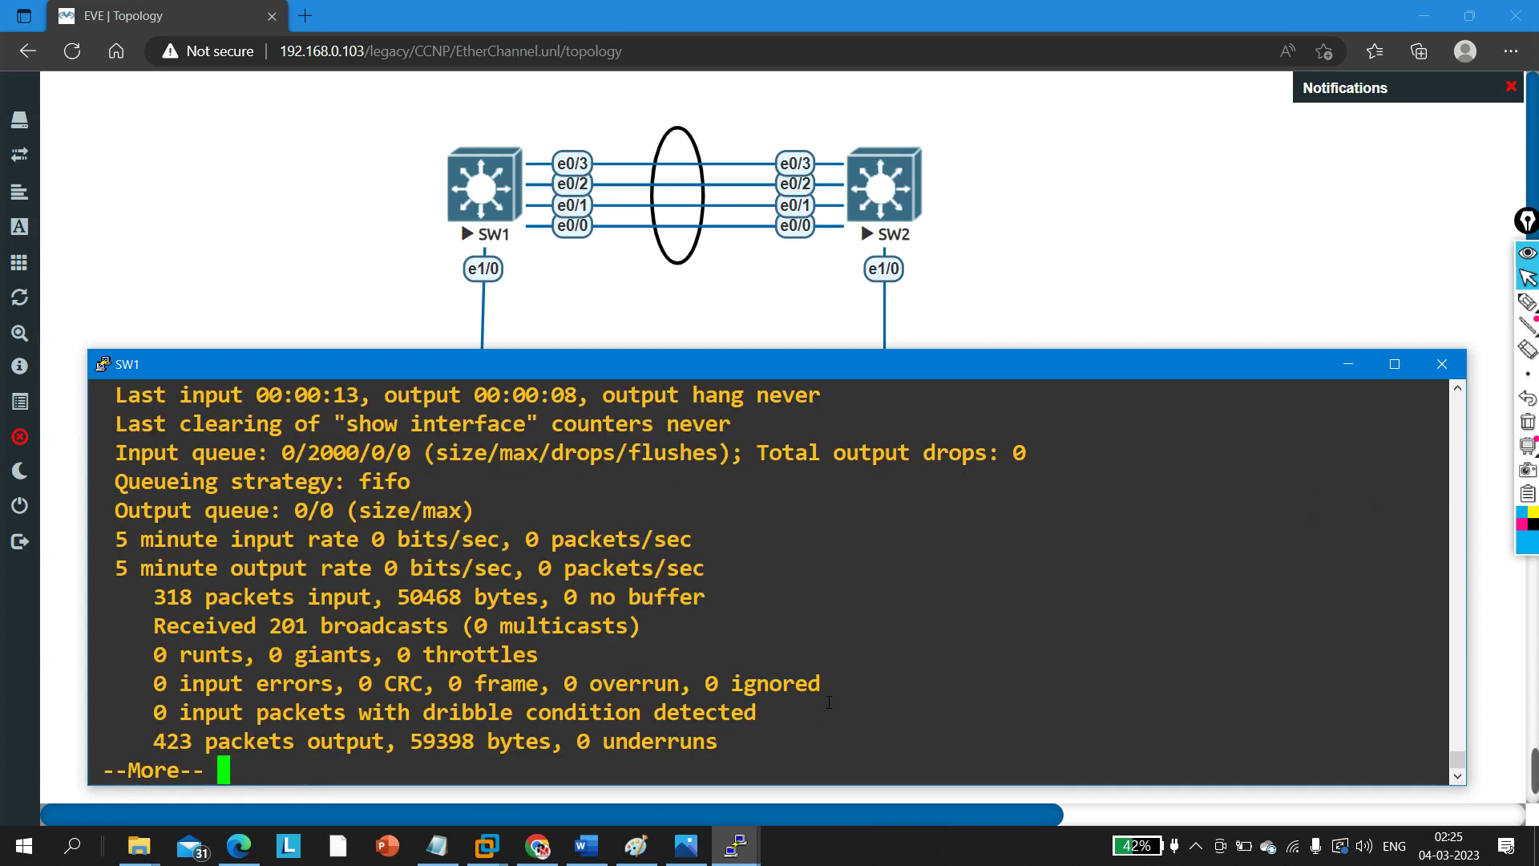
{"action": "scroll", "coordinate": [152, 653], "scroll_direction": "up", "scroll_amount": 5}
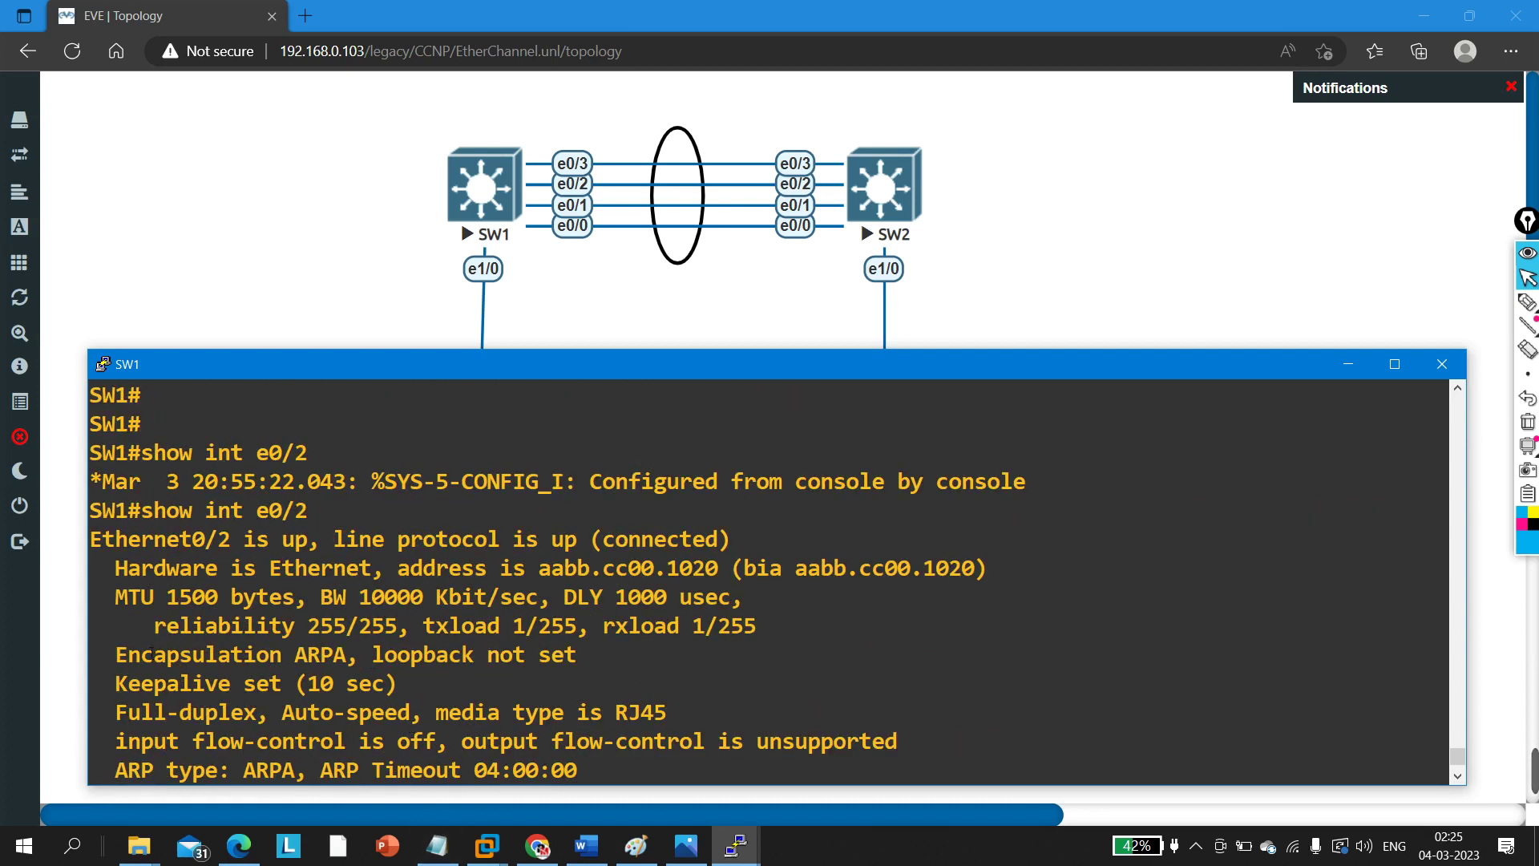
Step: Highlight the duplex setting in SW1's show int e0/2 output, and quit the output back to the privileged prompt
{"action": "left_click_drag", "start_coordinate": [116, 713], "coordinate": [292, 721]}
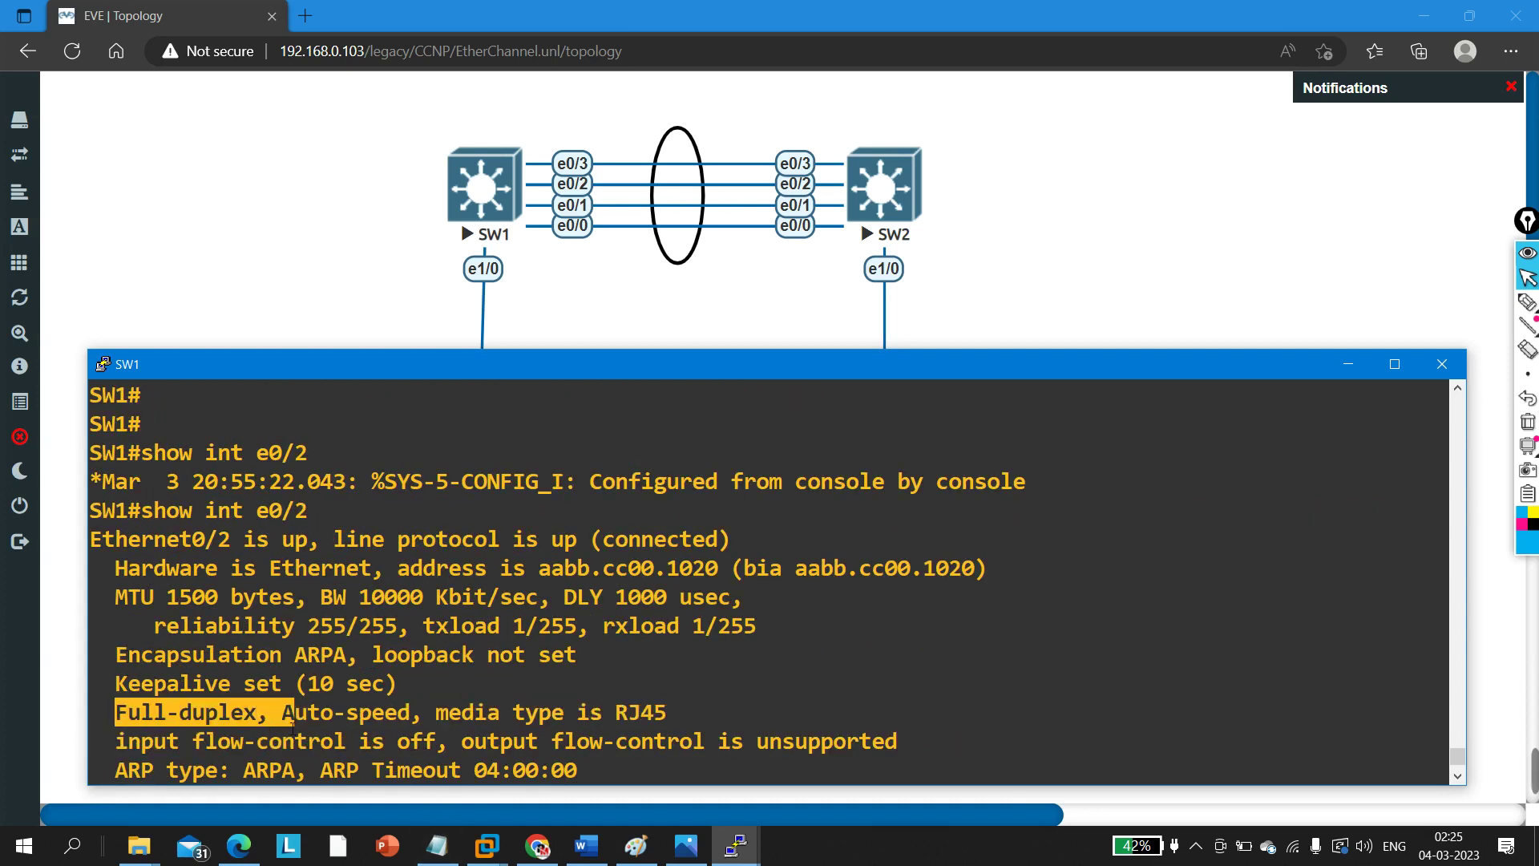
{"action": "key", "text": "q"}
{"action": "key", "text": "Return"}
{"action": "key", "text": "Return"}
{"action": "key", "text": "Return"}
Step: Run show int e0/2 switchport on SW1, highlight the operational mode line with its bundle membership, and finish the output back to the prompt
{"action": "key", "text": "Up"}
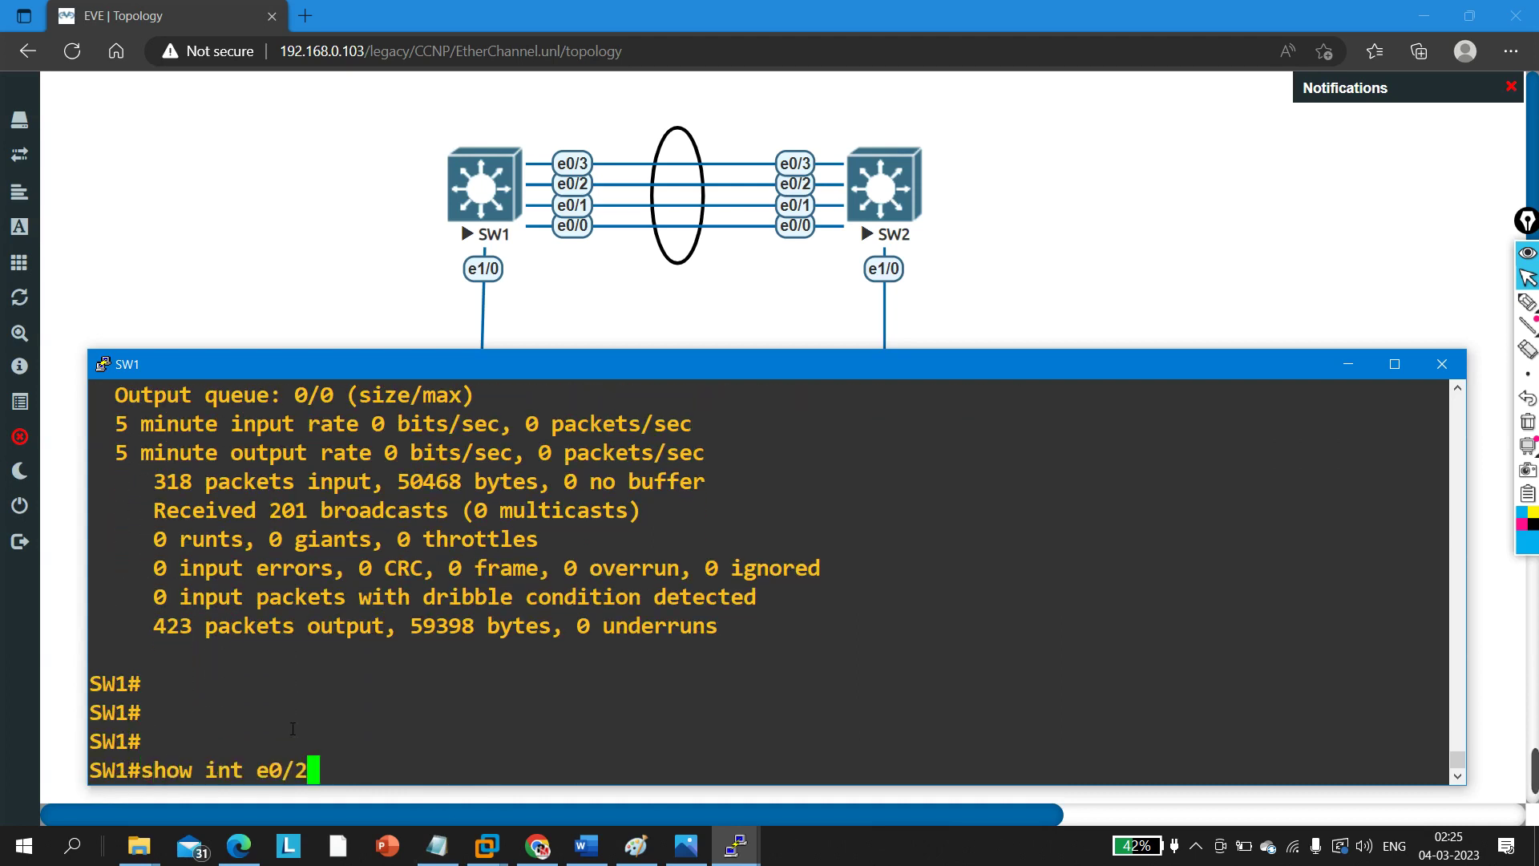
{"action": "type", "text": "sw"}
{"action": "key", "text": "Tab"}
{"action": "key", "text": "Return"}
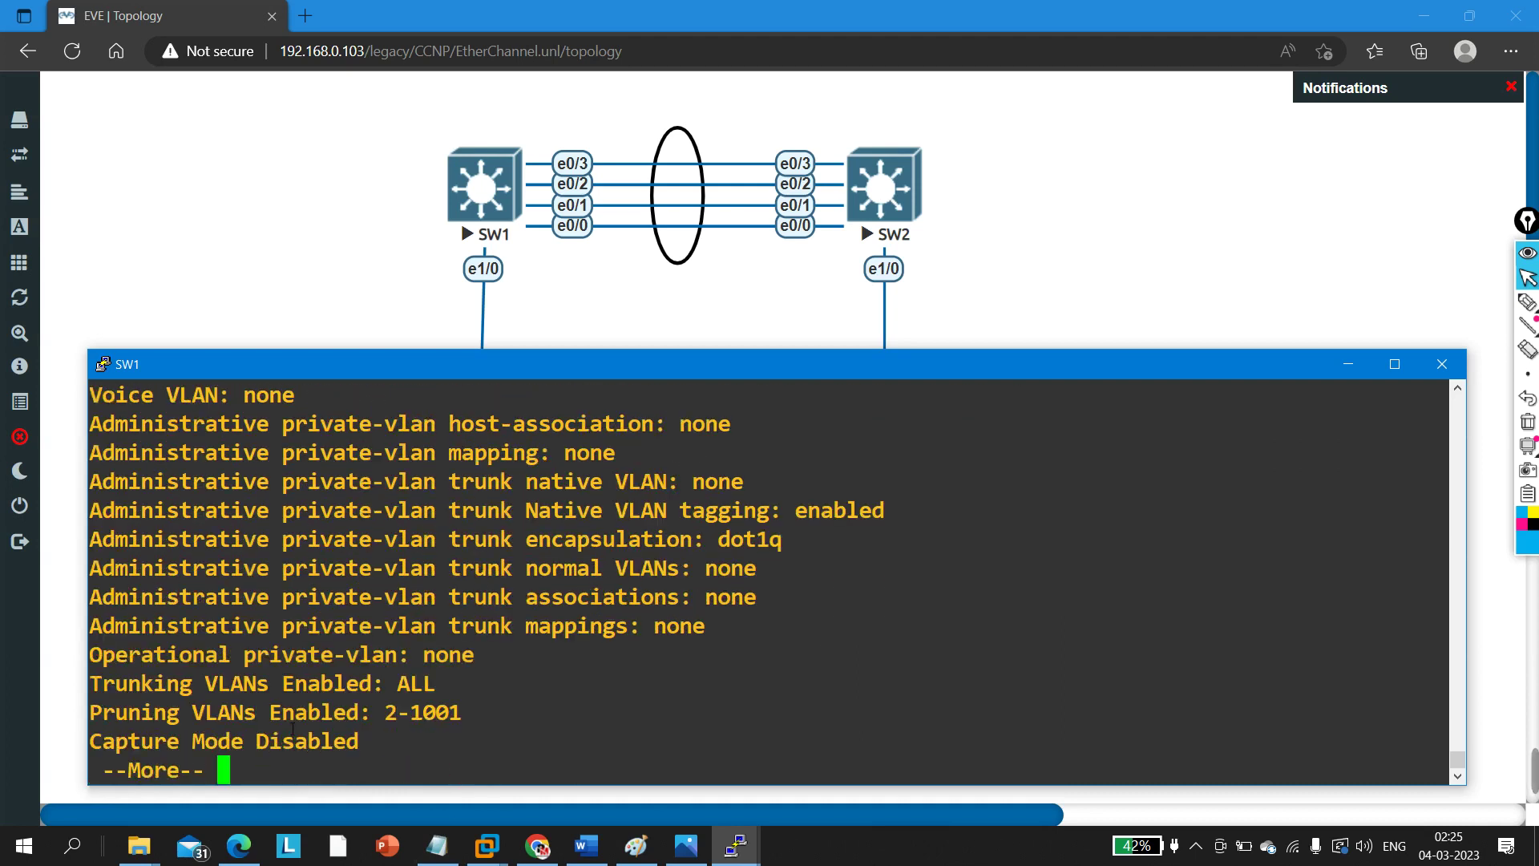
{"action": "scroll", "coordinate": [251, 709], "scroll_direction": "up", "scroll_amount": 3}
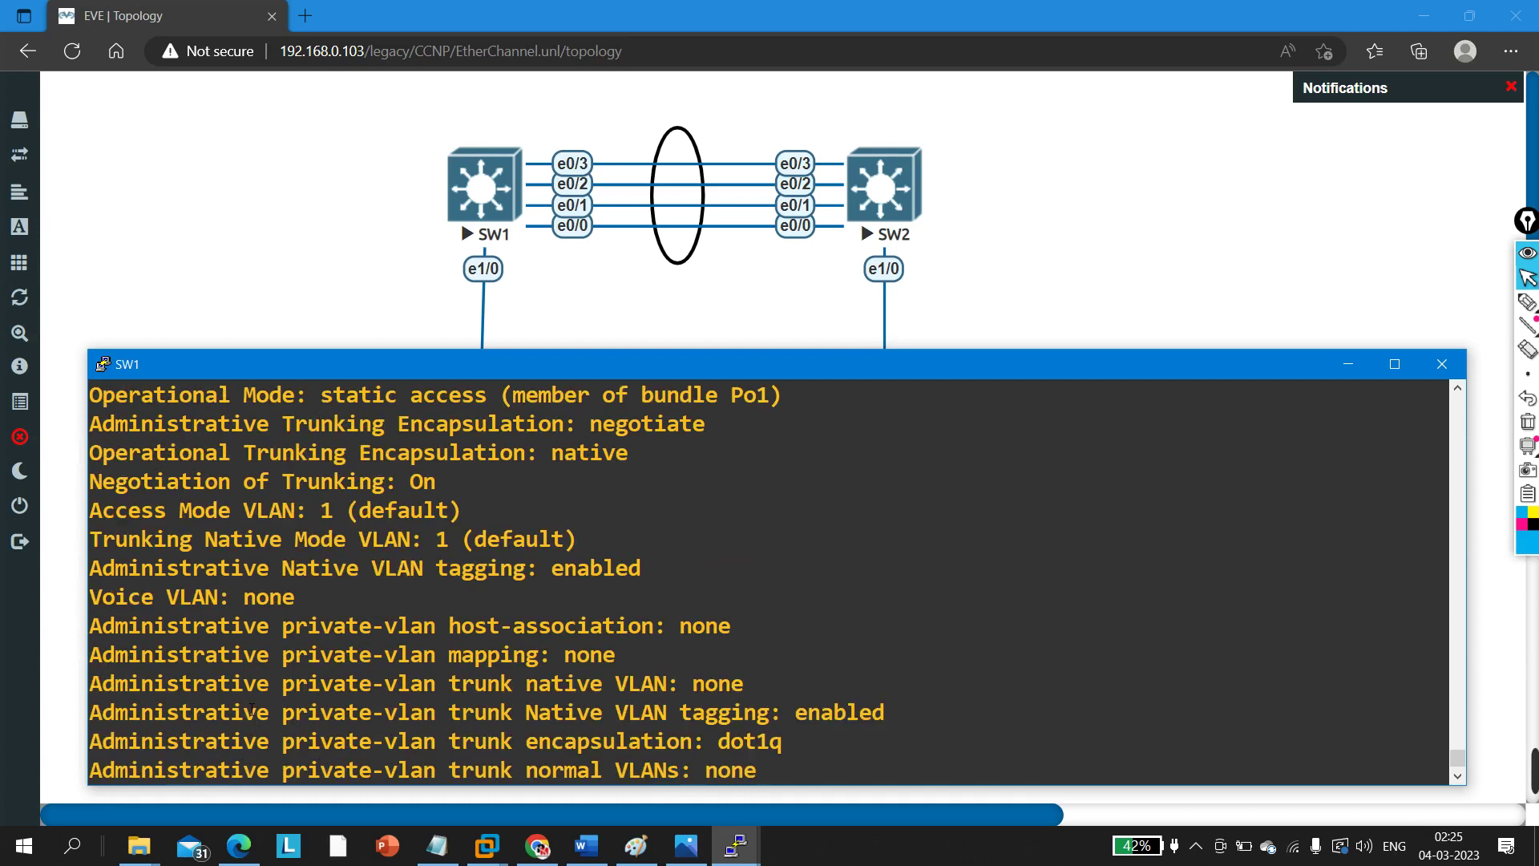
{"action": "left_click_drag", "start_coordinate": [179, 394], "coordinate": [786, 402]}
{"action": "left_click", "coordinate": [855, 600]}
{"action": "scroll", "coordinate": [855, 600], "scroll_direction": "down", "scroll_amount": 3}
{"action": "key", "text": "Return"}
{"action": "key", "text": "Return"}
{"action": "key", "text": "Return"}
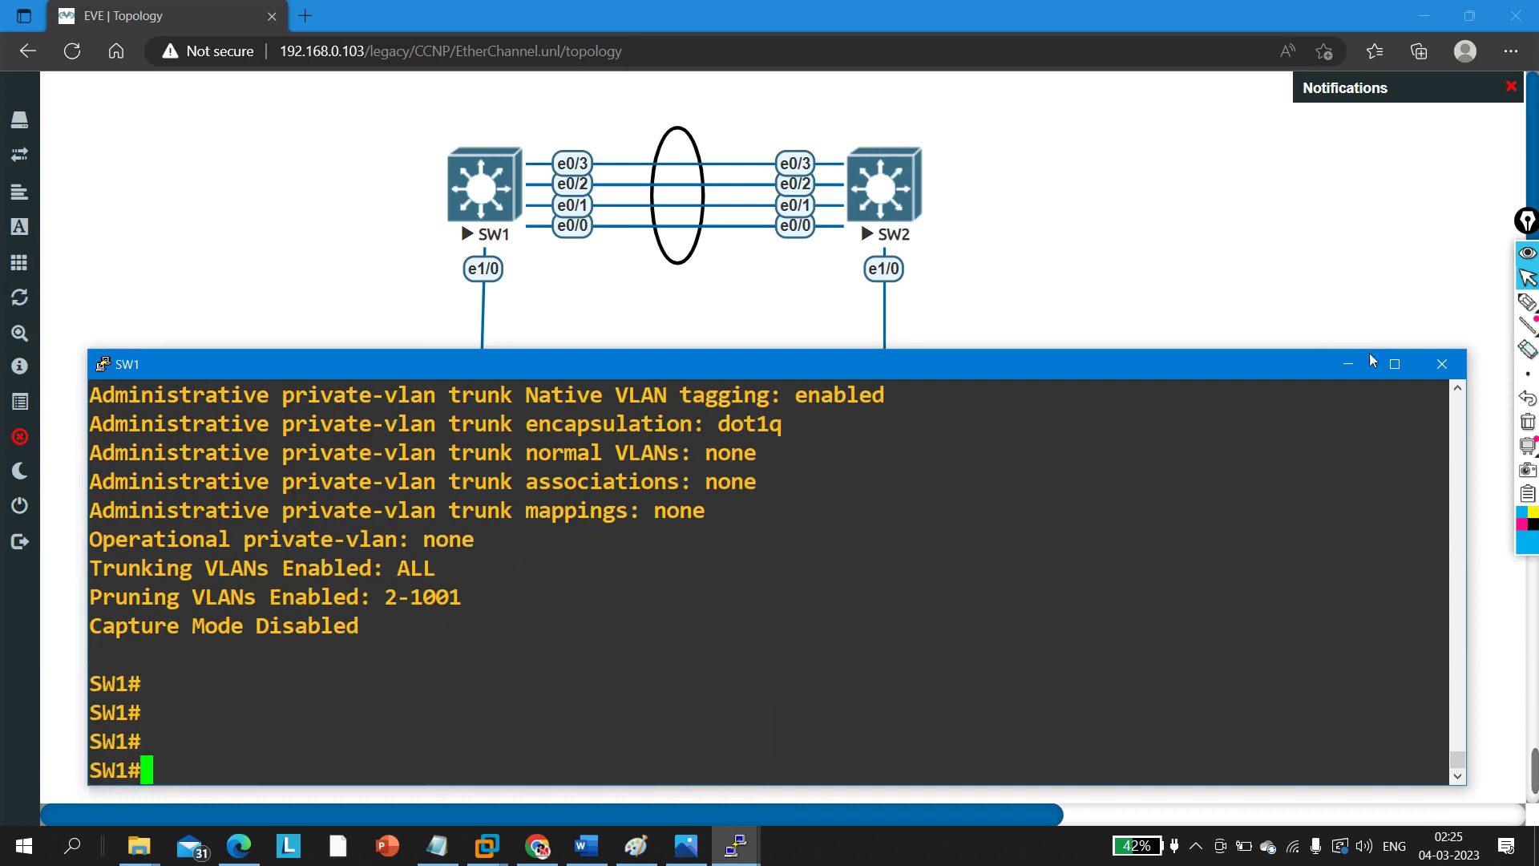
Step: Minimize the SW1 console, ping 10.1.1.2 from the PC1 console, and return to the topology
{"action": "left_click", "coordinate": [1370, 362]}
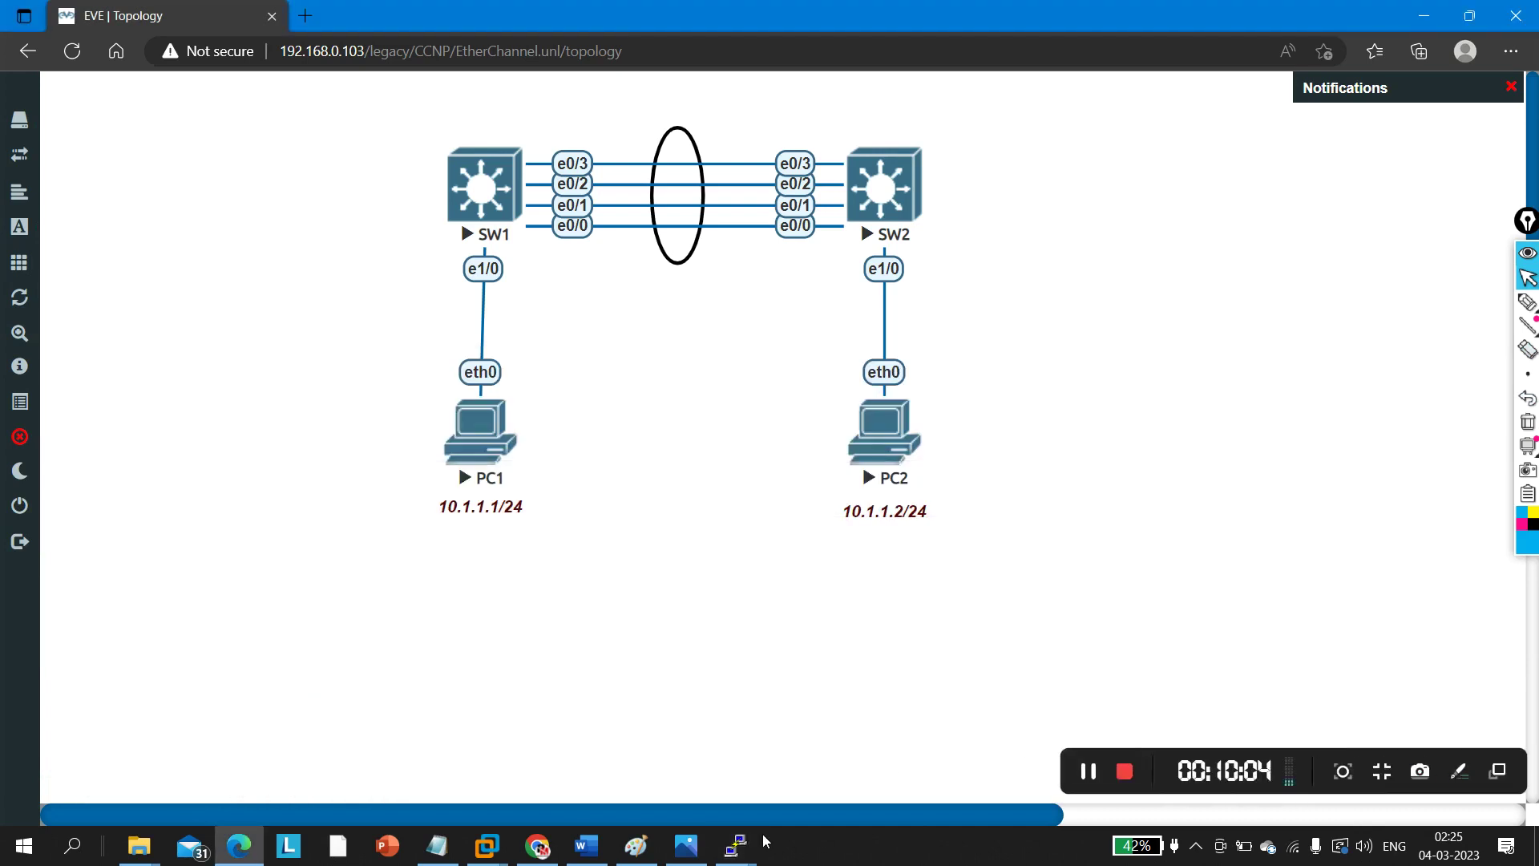
{"action": "left_click", "coordinate": [738, 843]}
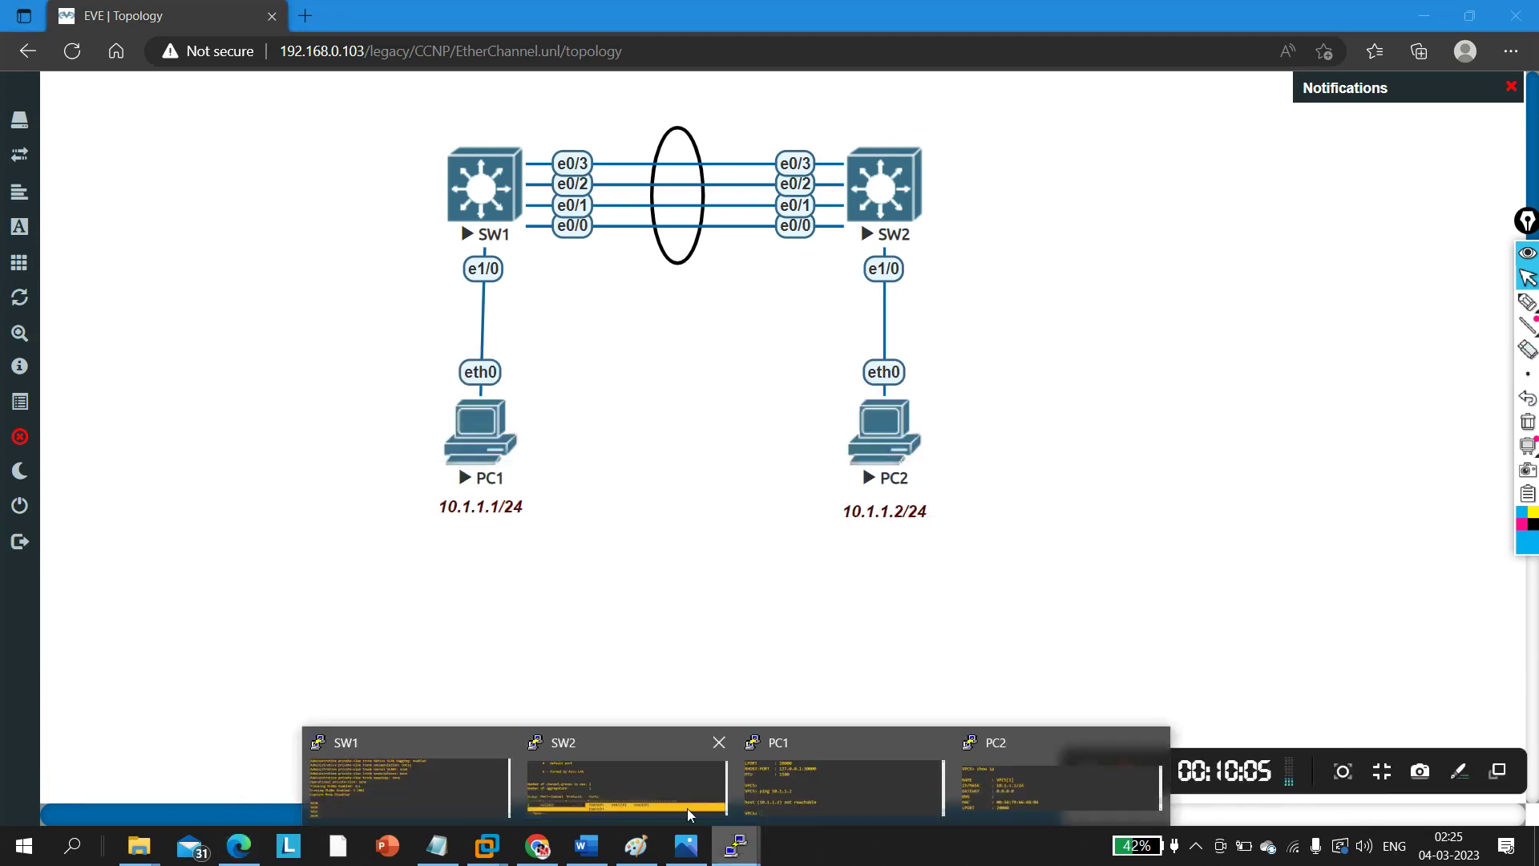
{"action": "left_click", "coordinate": [811, 783]}
{"action": "key", "text": "Up"}
{"action": "key", "text": "Return"}
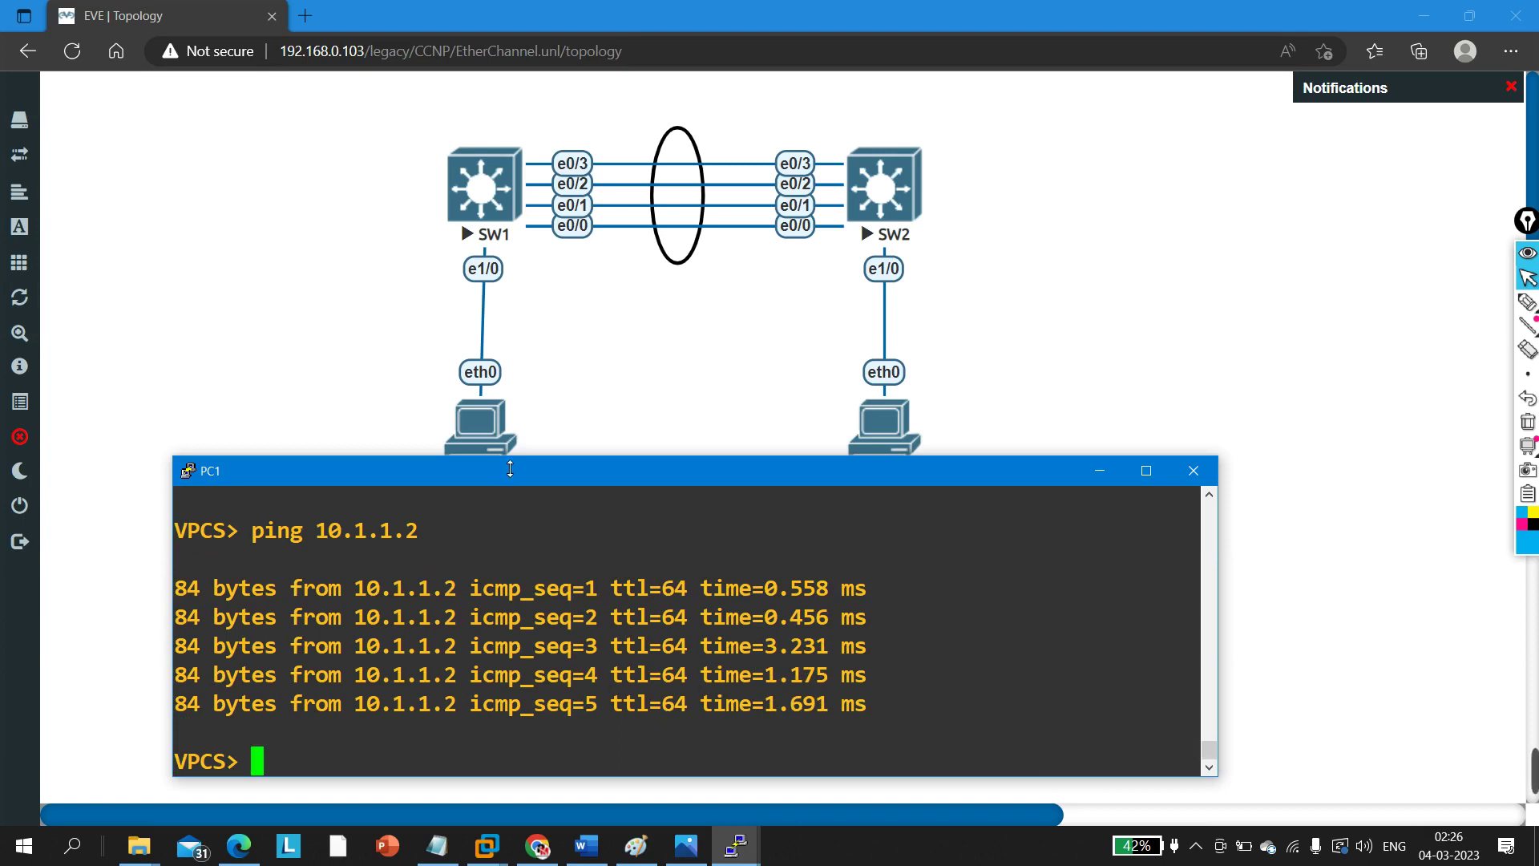
{"action": "left_click", "coordinate": [274, 353]}
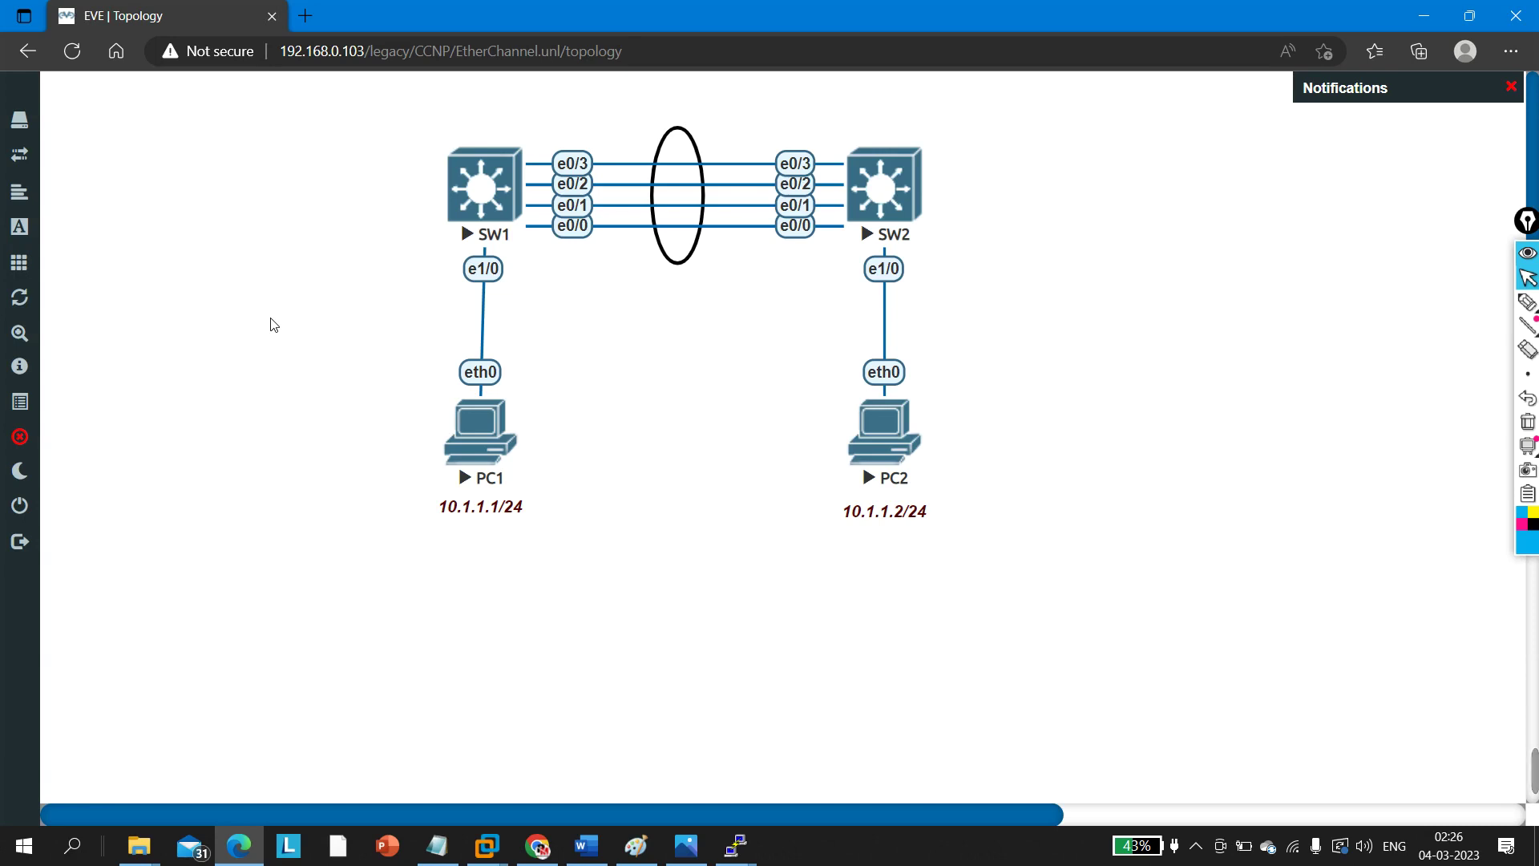
{"action": "mouse_move", "coordinate": [1455, 769]}
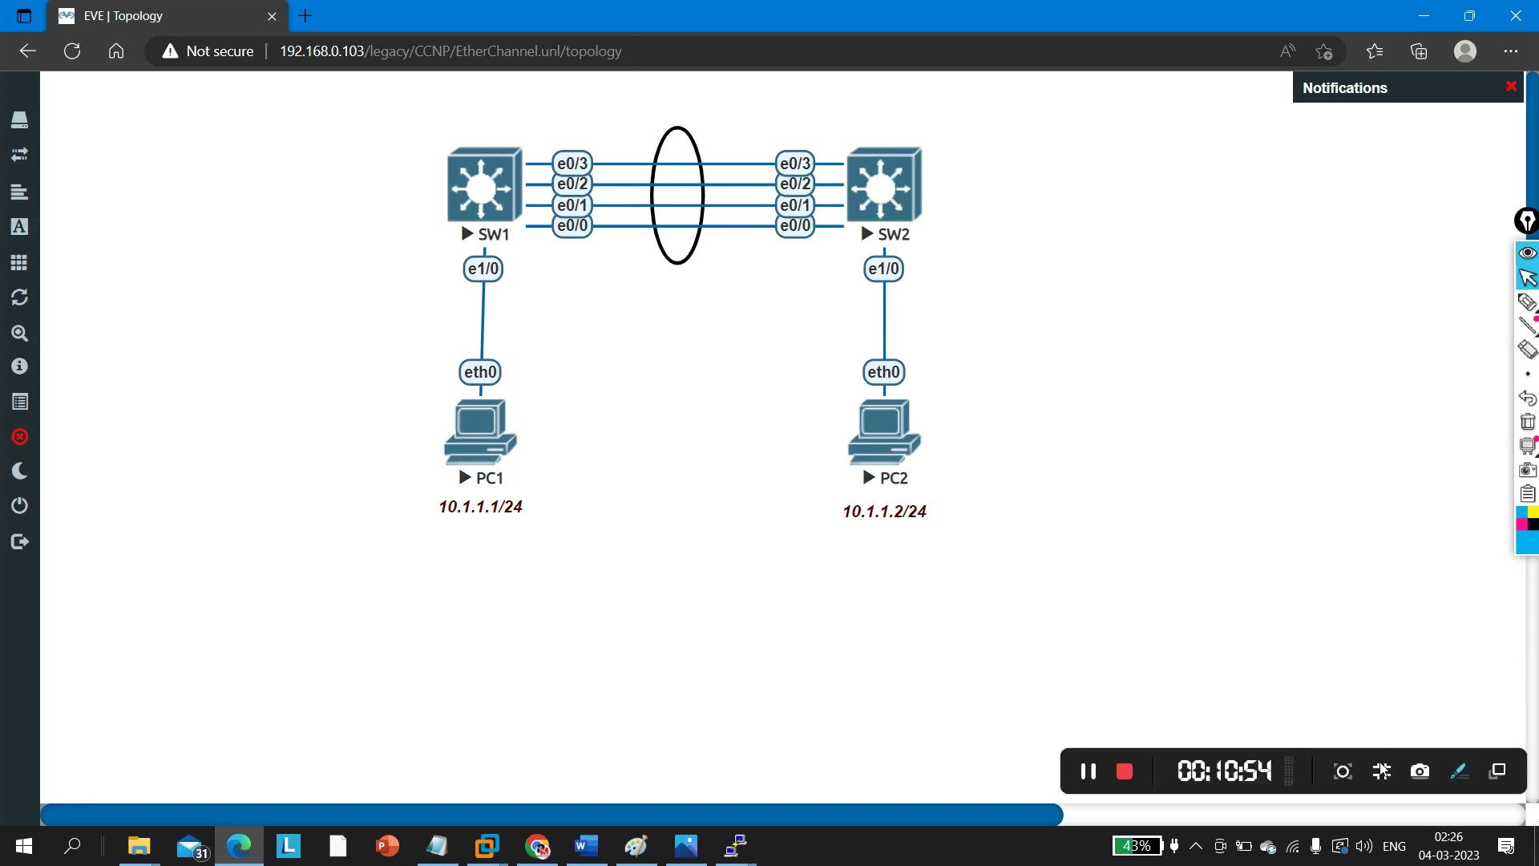